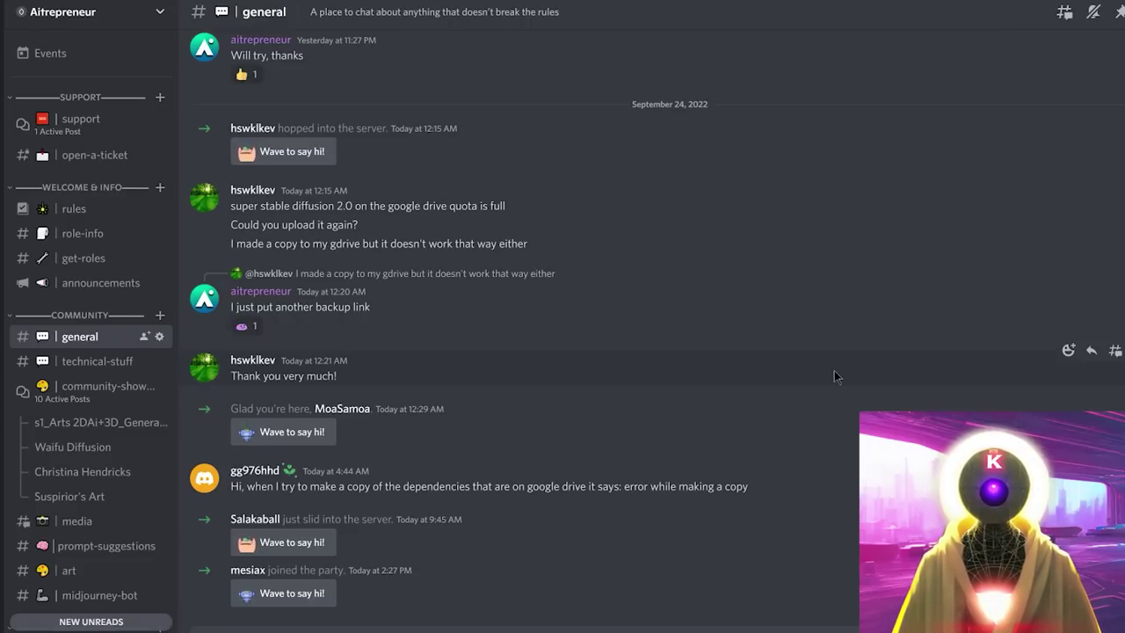
Look through the Aitrepreneur server's support, technical-stuff and community showcase channels.
left_click(105, 136)
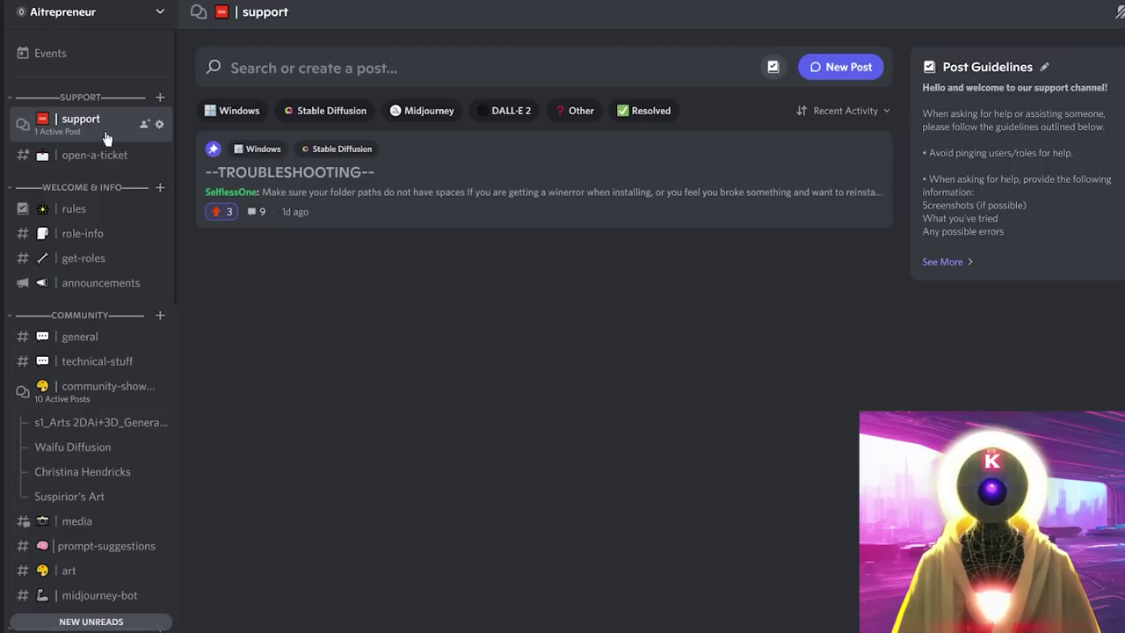
left_click(85, 357)
left_click(86, 386)
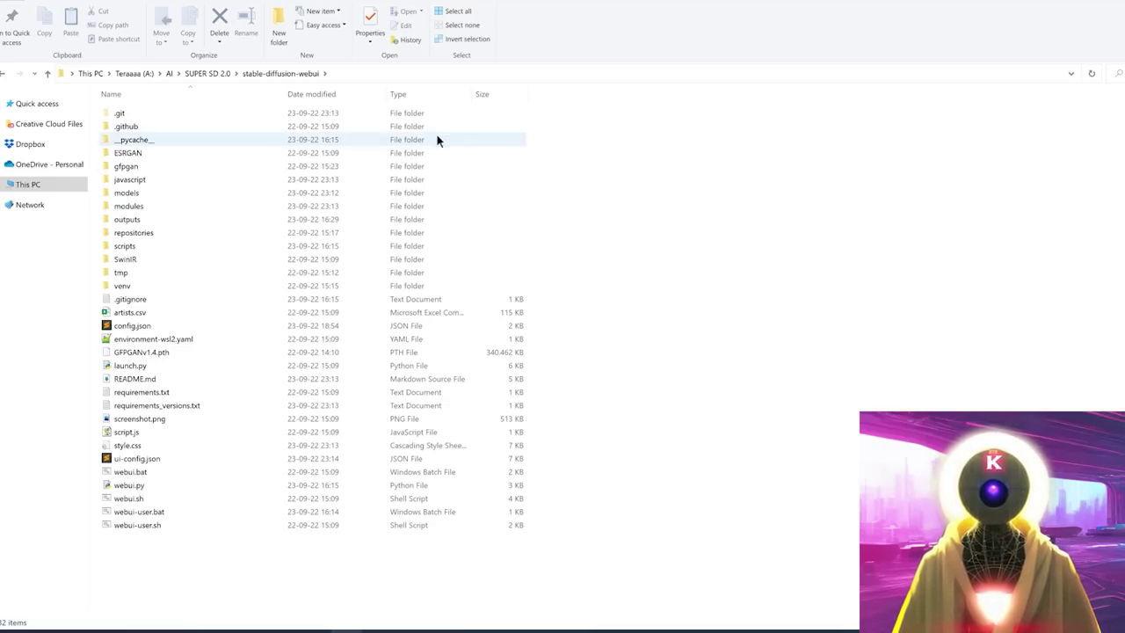
Open a command prompt in the stable-diffusion-webui folder and enter the git pull command.
left_click(359, 72)
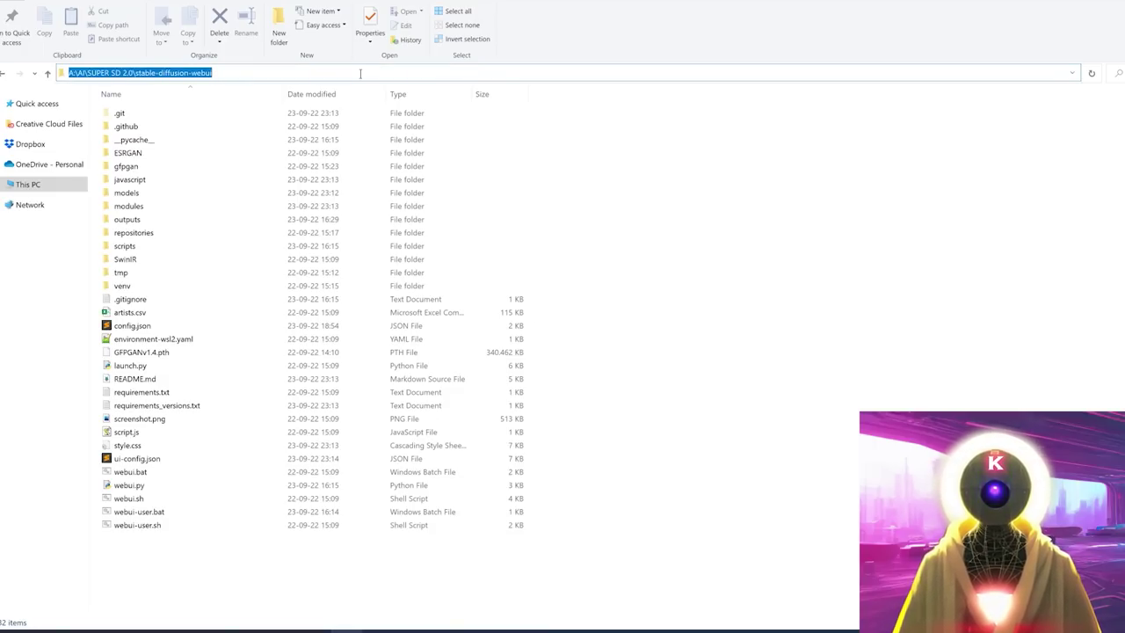
type("cmd")
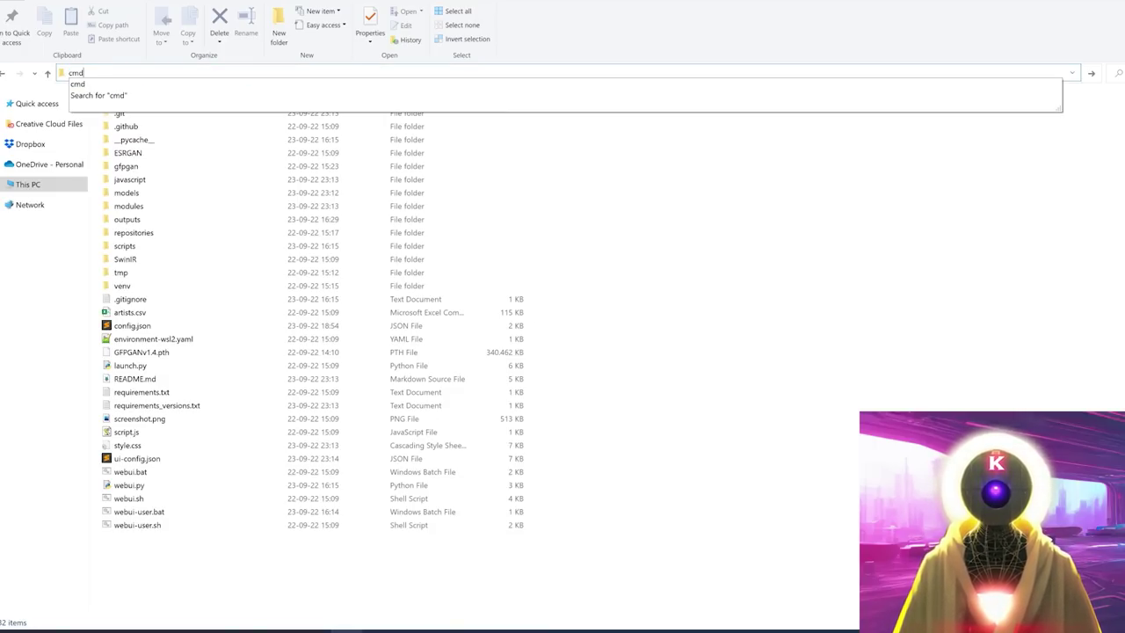
key("Return")
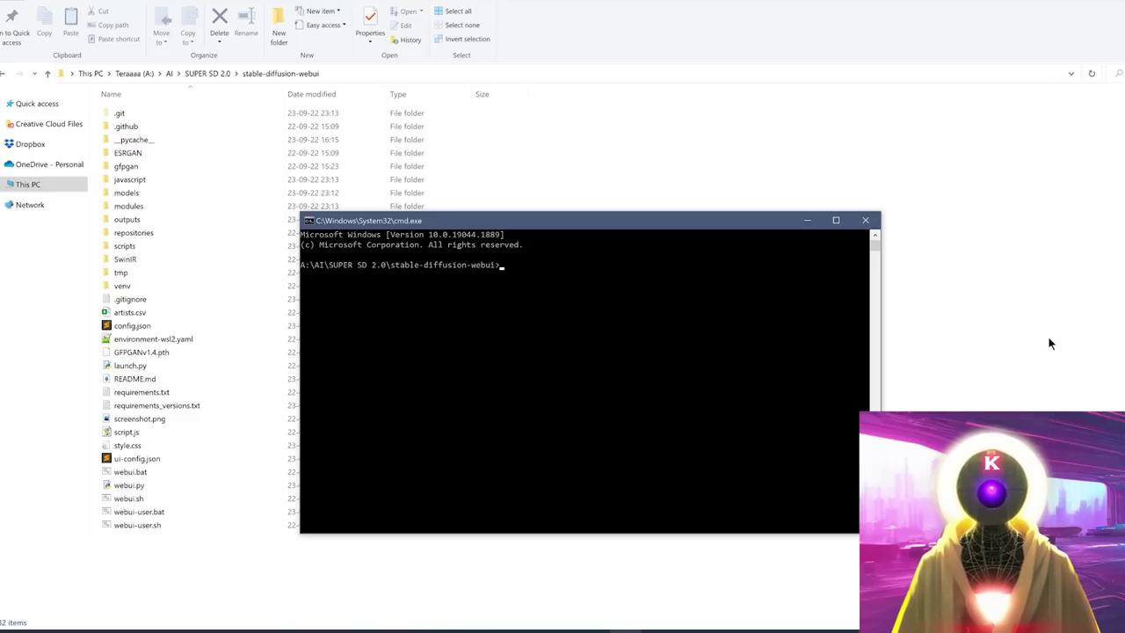
type("git pull")
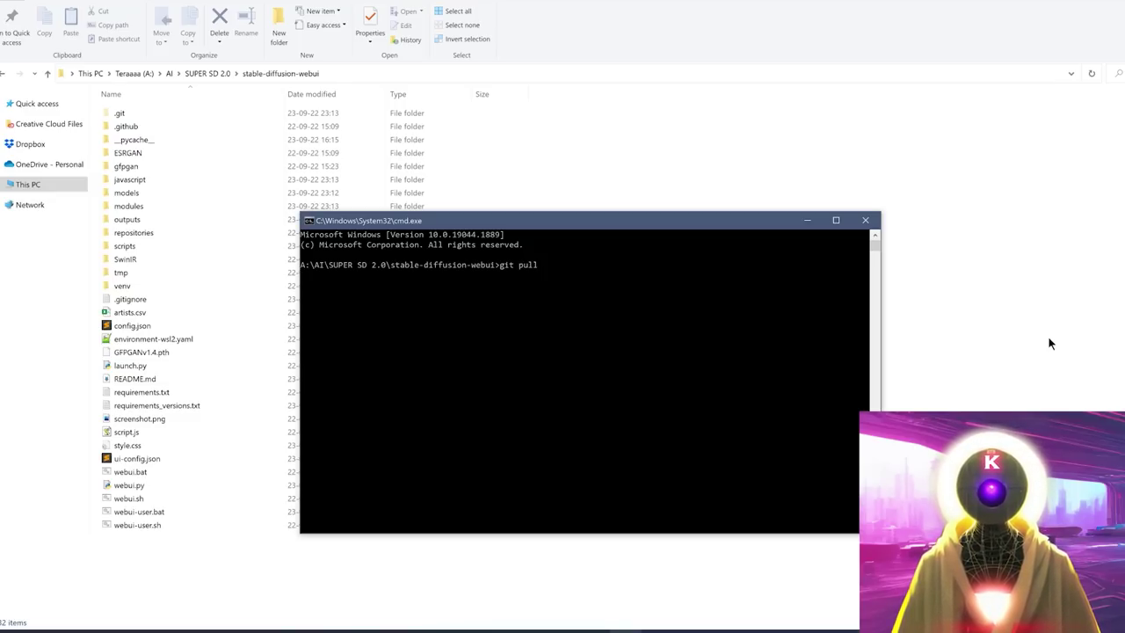
left_click(967, 341)
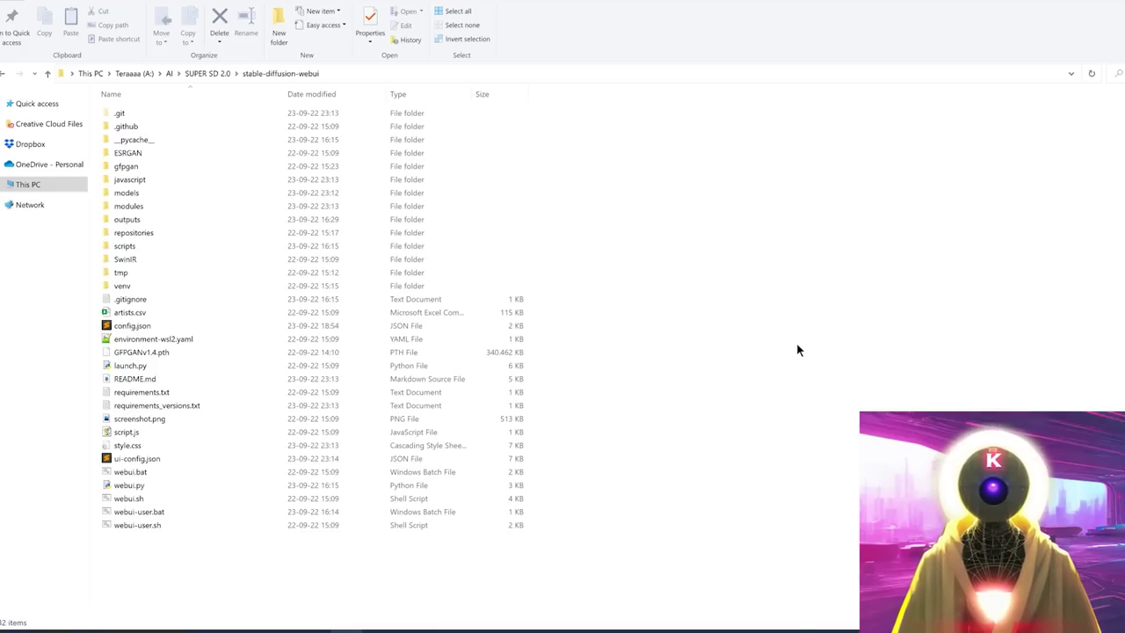
Open webui-user.bat from the stable-diffusion-webui folder in Notepad++ and save it with its git pull line.
right_click(146, 516)
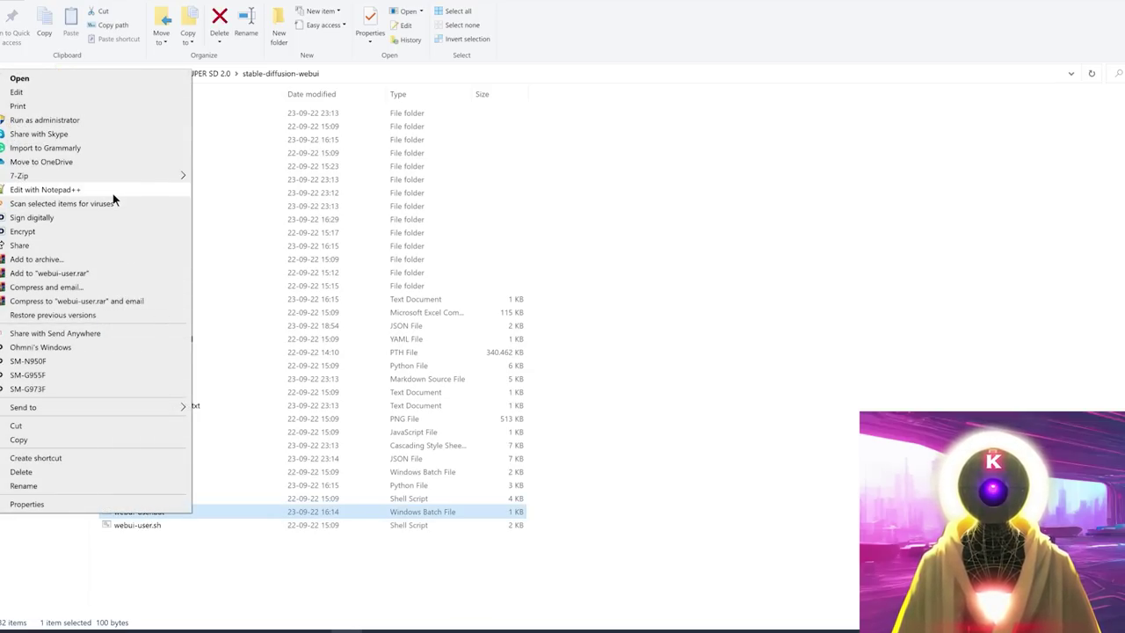
left_click(111, 195)
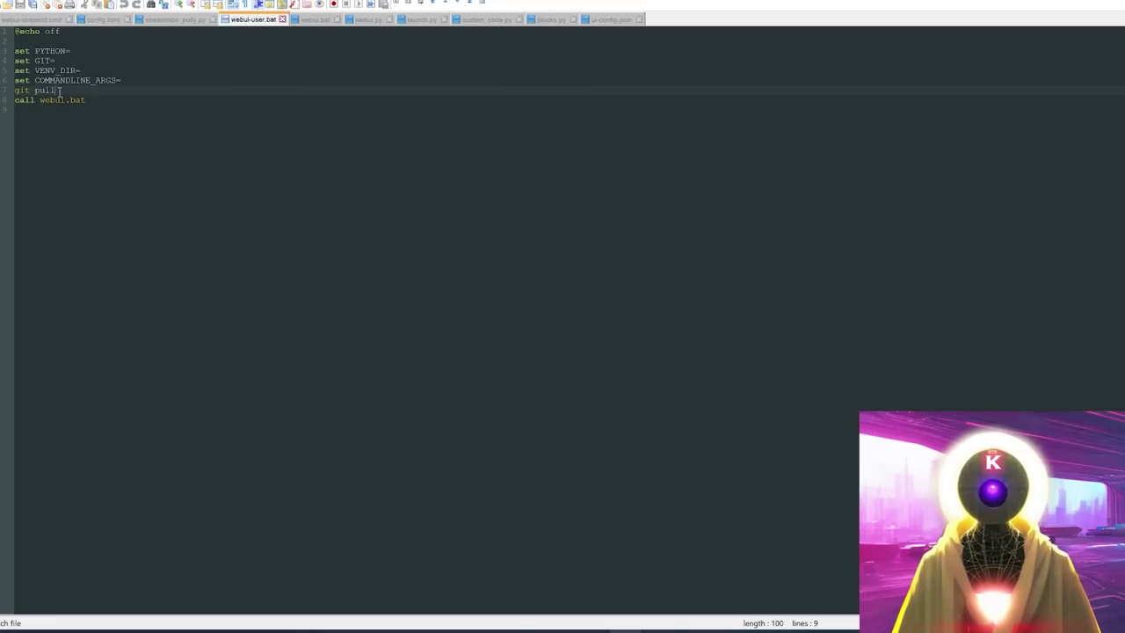
left_click(24, 9)
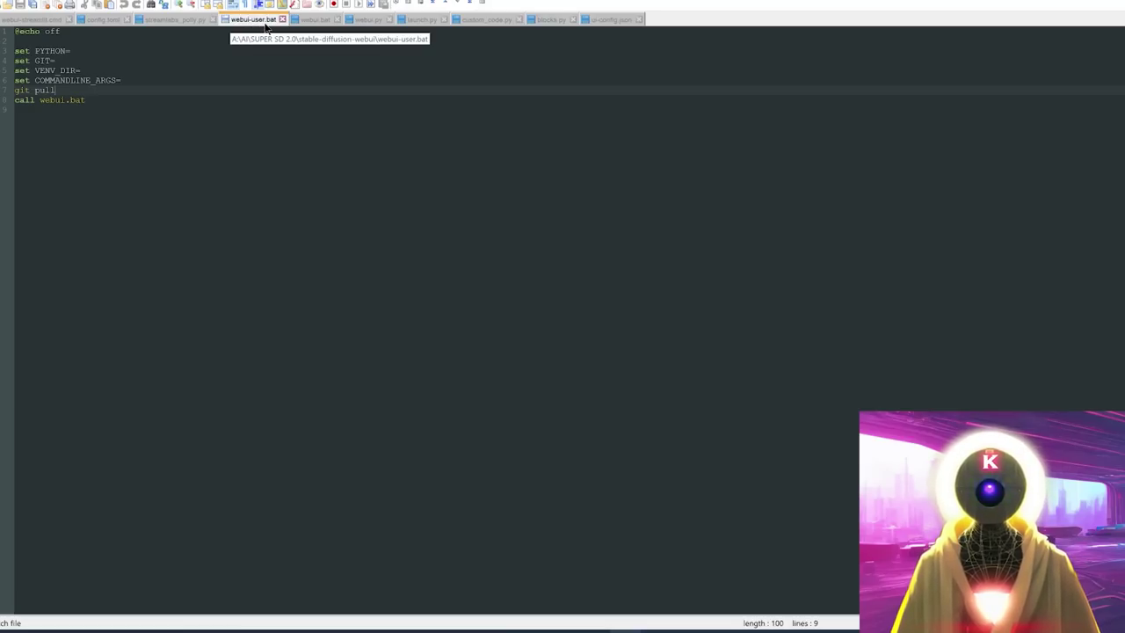
Try adding --share to the COMMANDLINE_ARGS line of webui-user.bat, save the file and undo the addition.
left_click(171, 79)
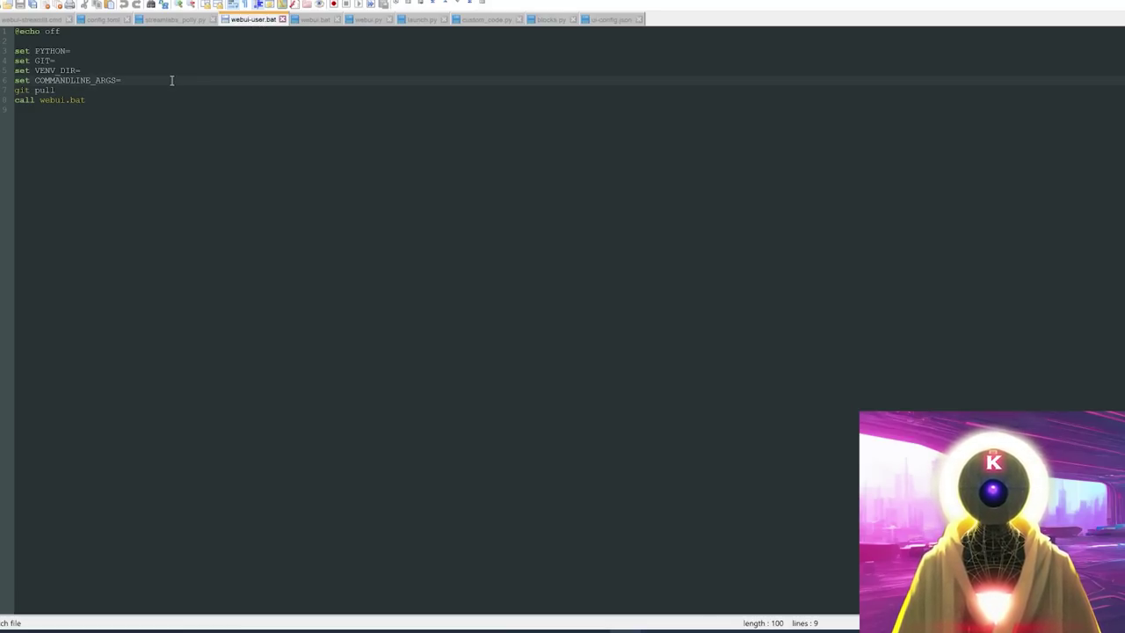
type("--share")
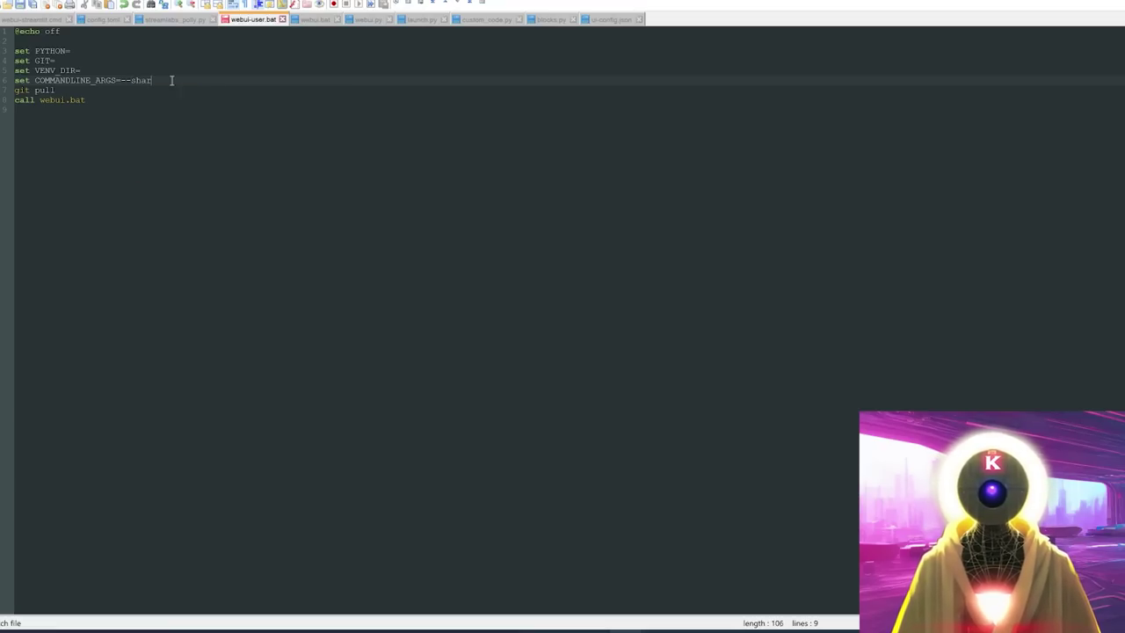
left_click(21, 6)
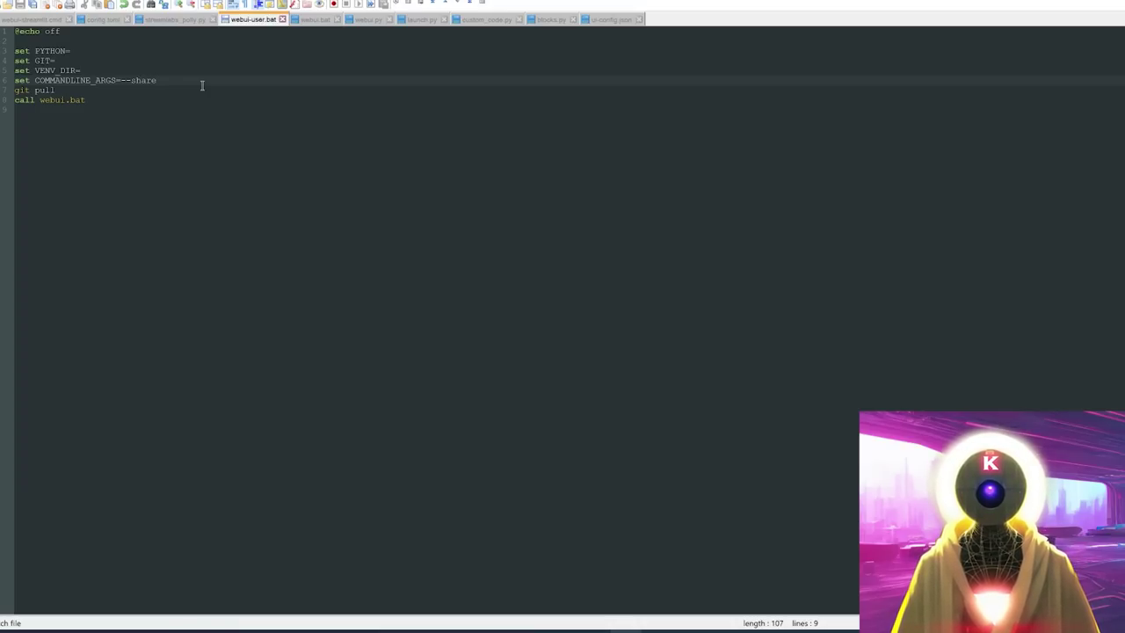
key("ctrl+z")
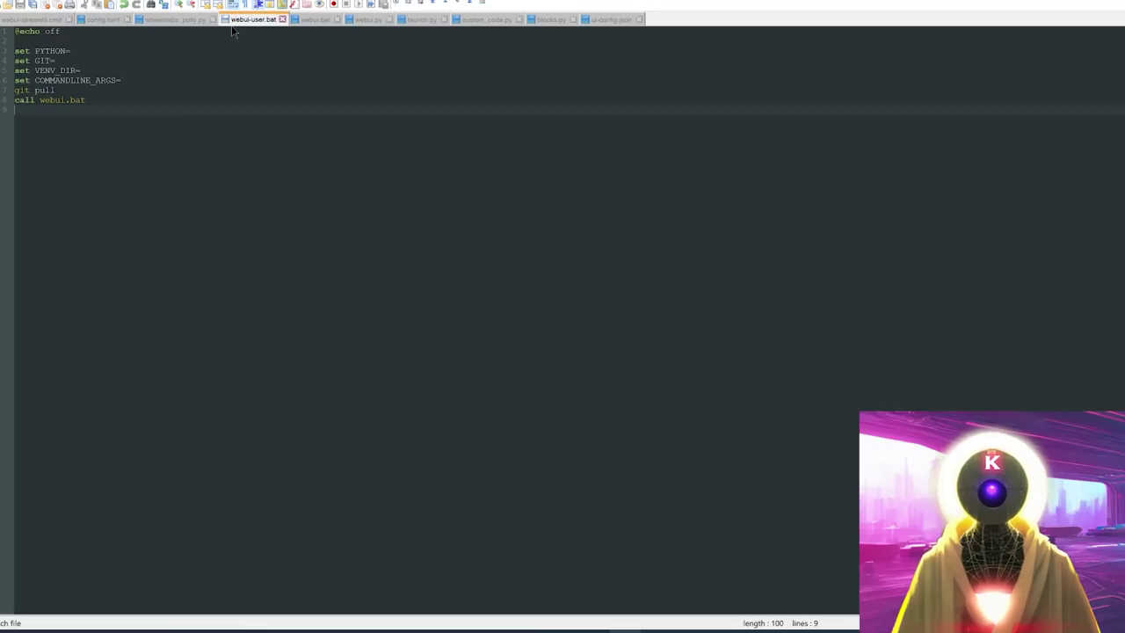
Add --medvram to the COMMANDLINE_ARGS line of webui-user.bat and replace its "med" part with "low".
left_click(126, 80)
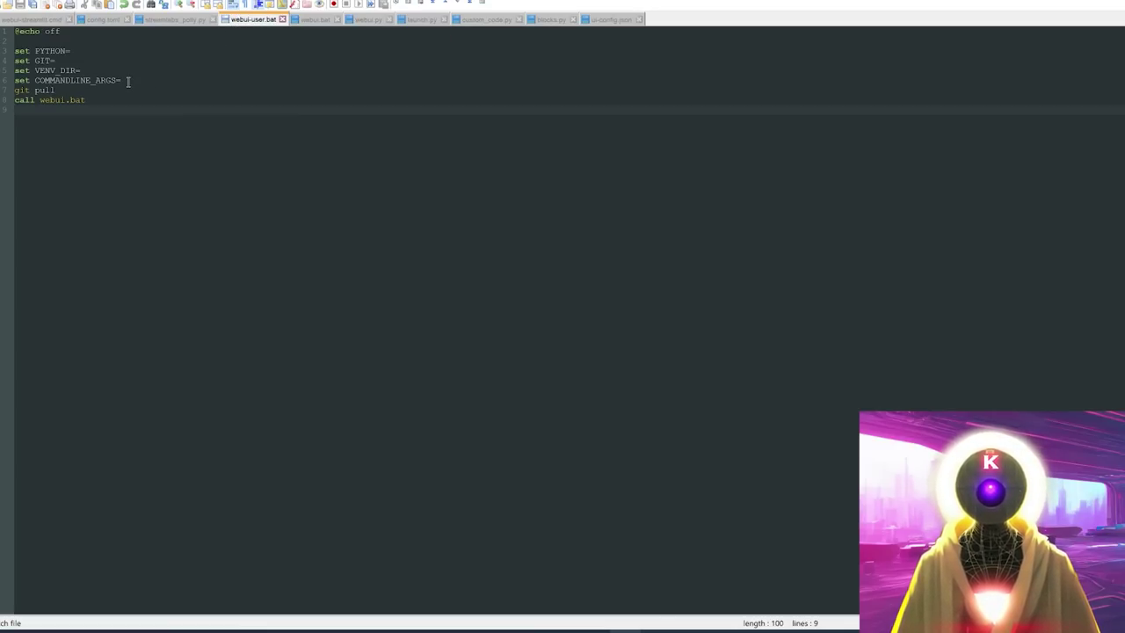
type("--")
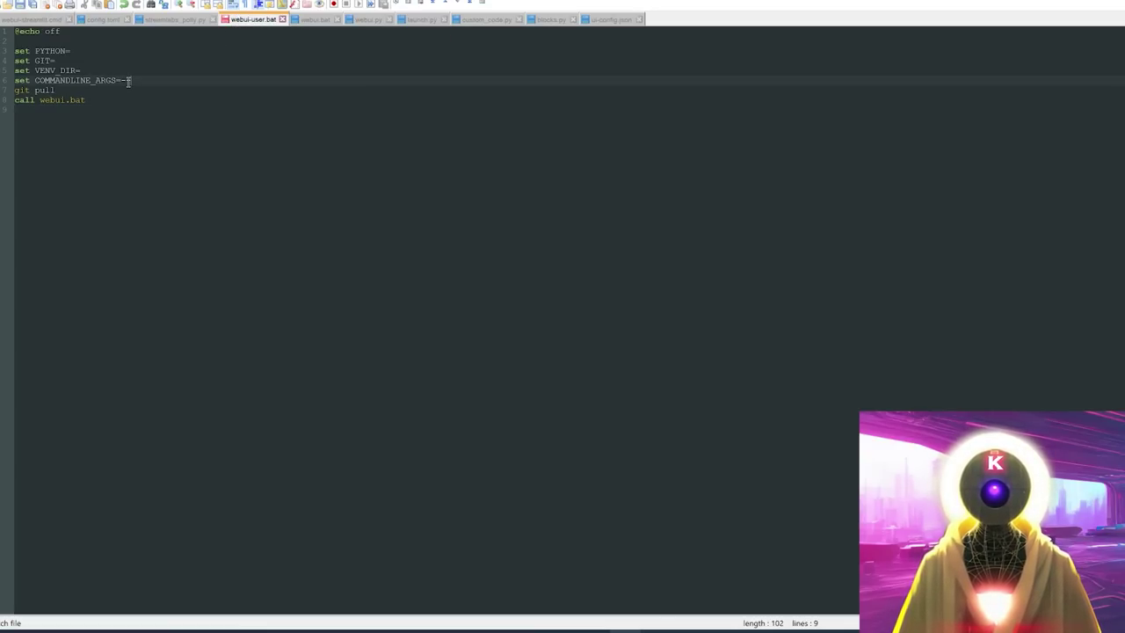
type("medvram")
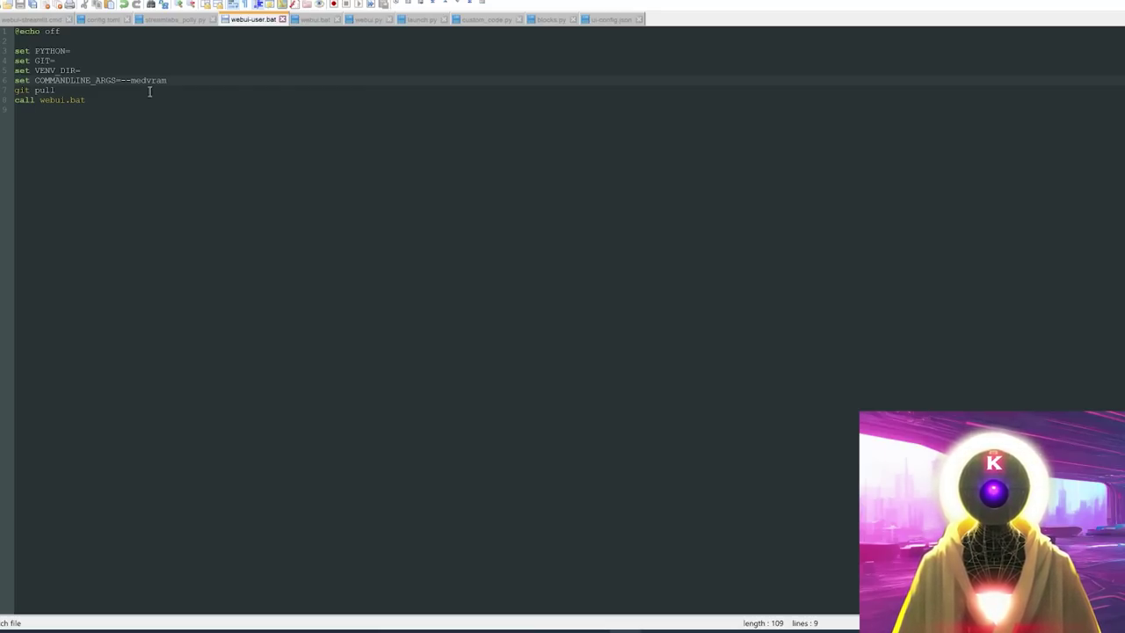
left_click_drag(131, 80, 146, 80)
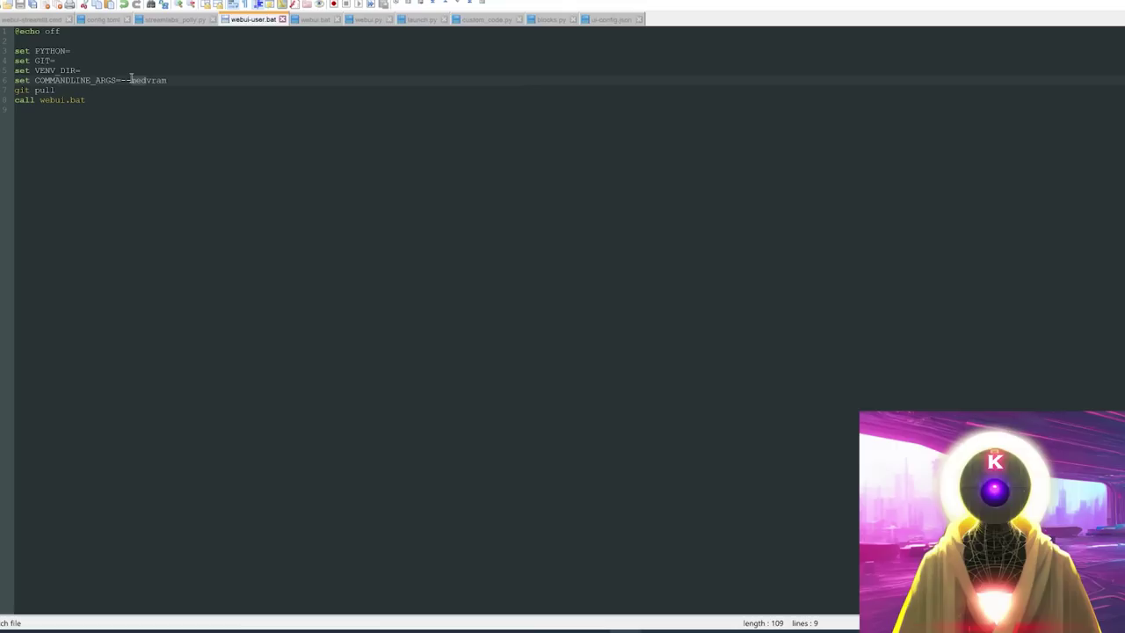
type("loww")
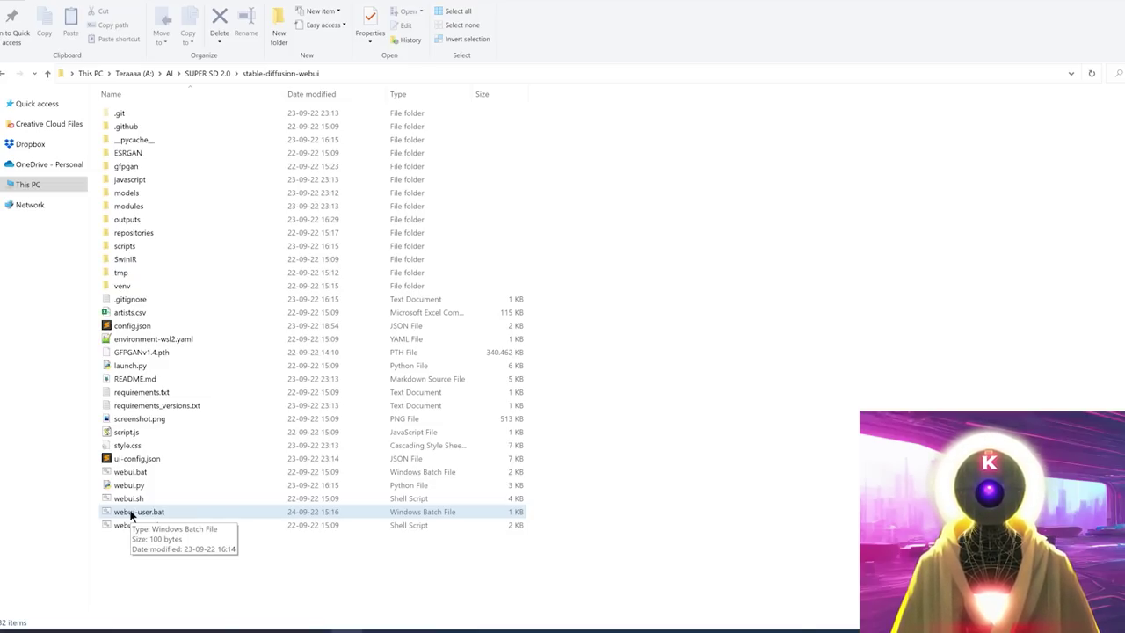
Run webui-user.bat to launch the Stable Diffusion web UI.
double_click(130, 516)
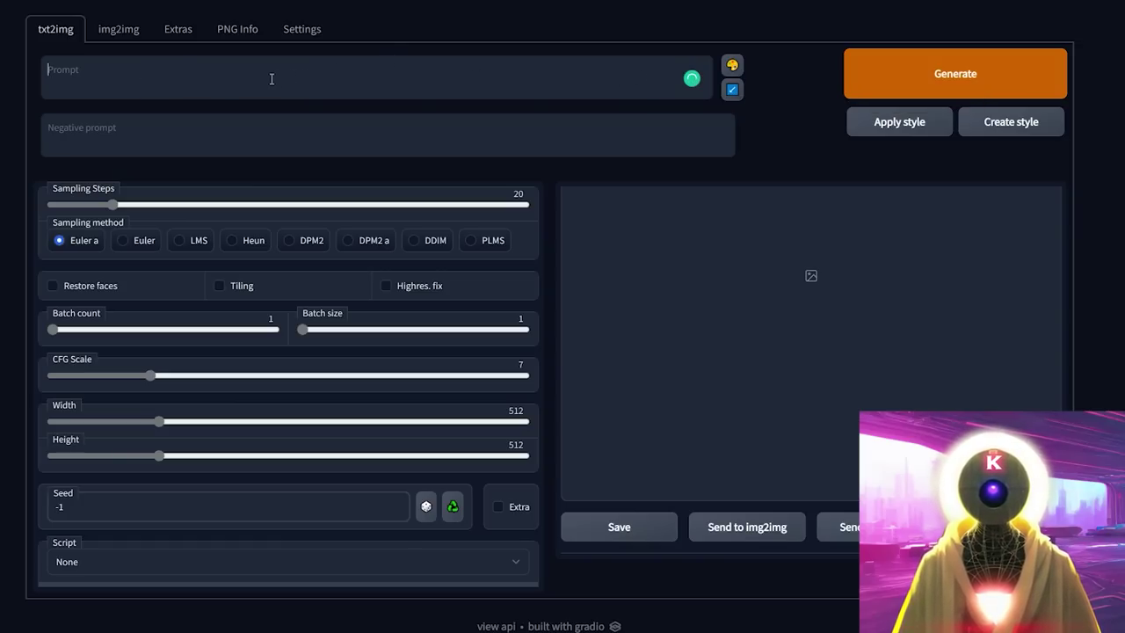
Try entering the generation parameter "(steps: 50)" as the txt2img prompt and clear the prompt.
left_click(130, 76)
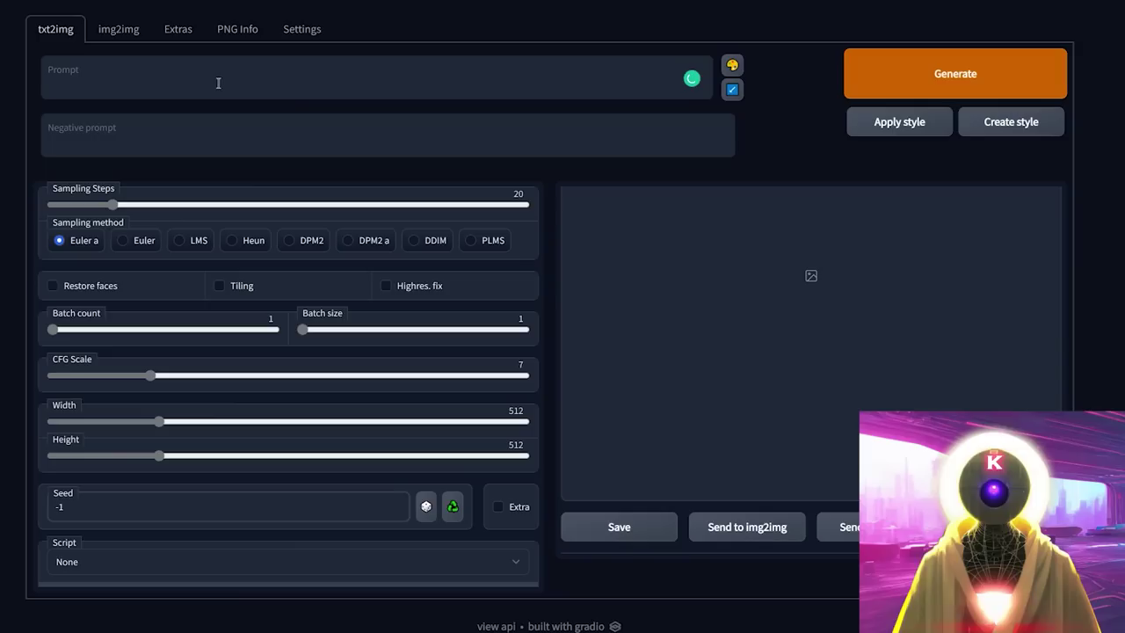
type("steps 50")
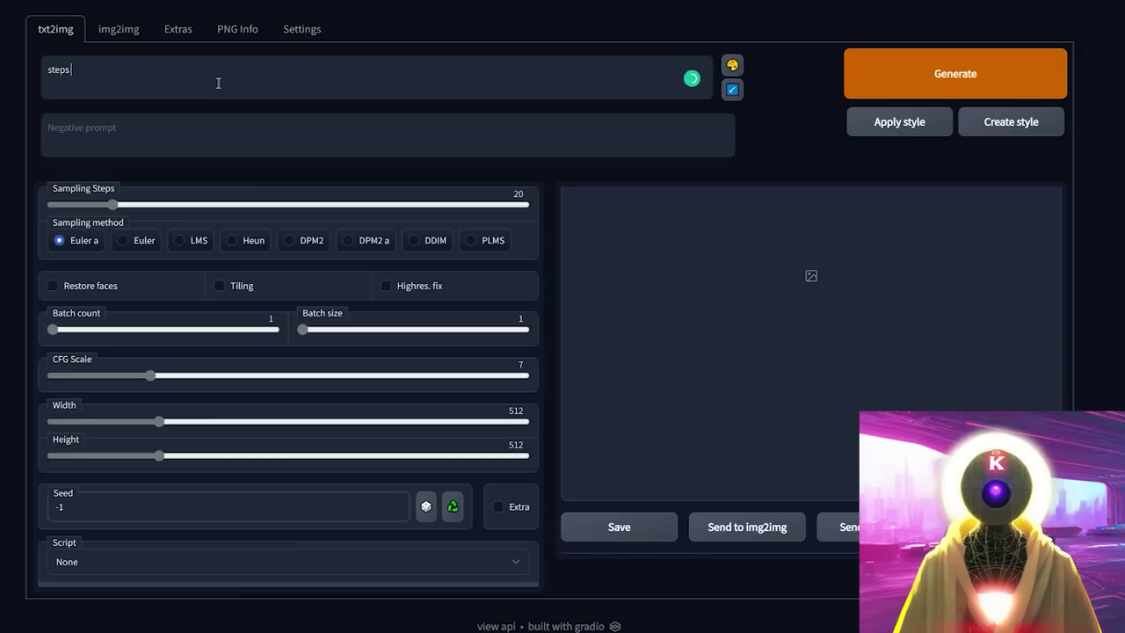
key("Left")
key("Left")
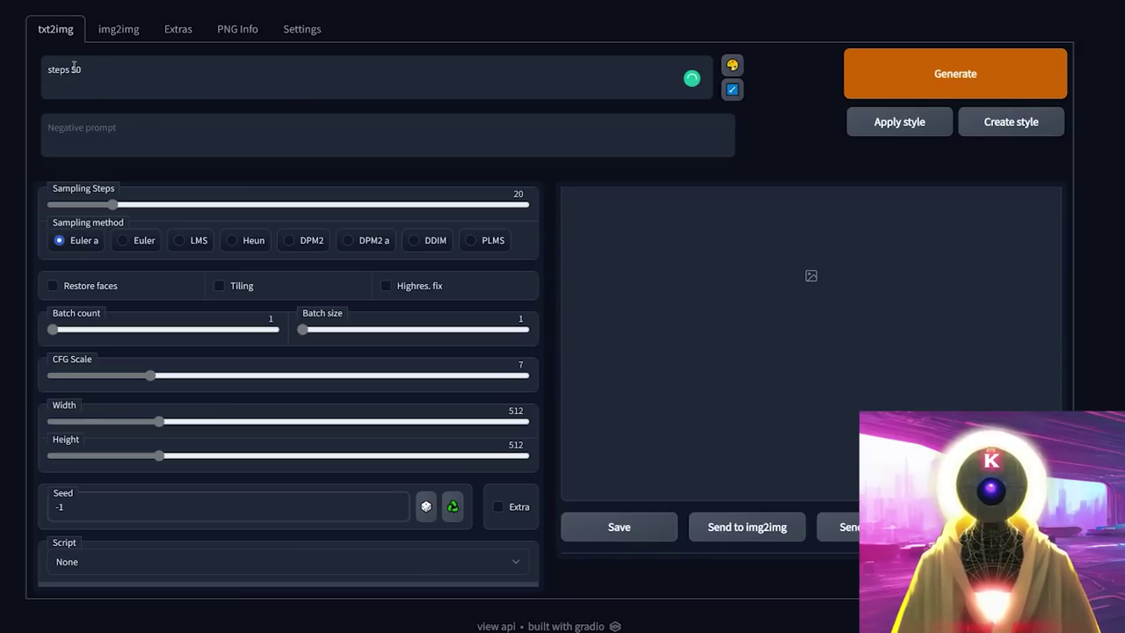
type(":")
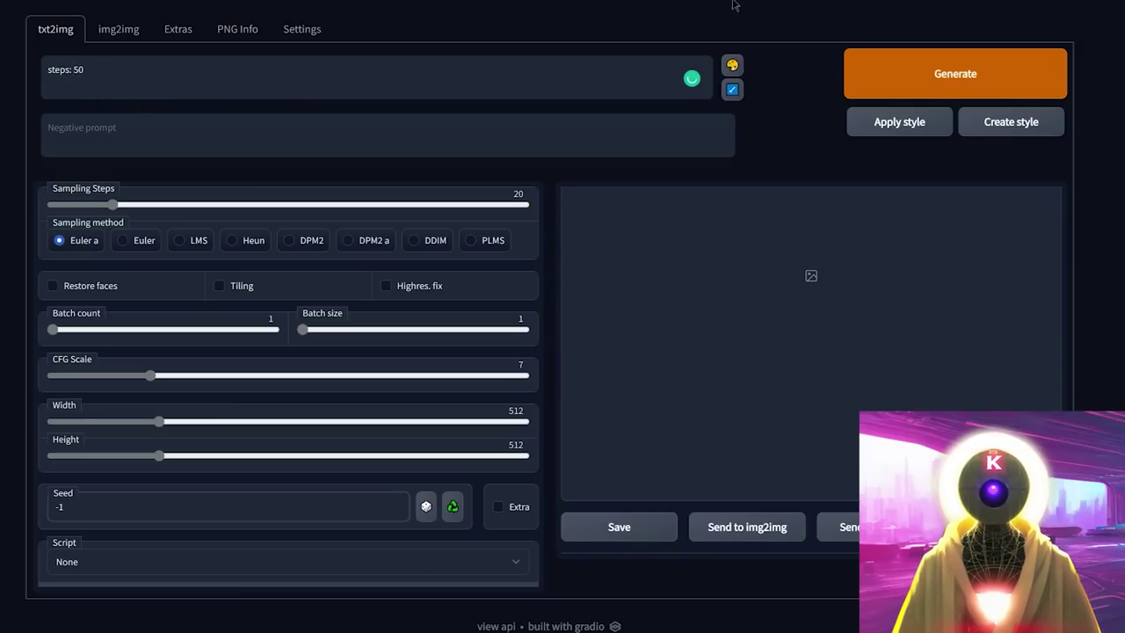
left_click(47, 73)
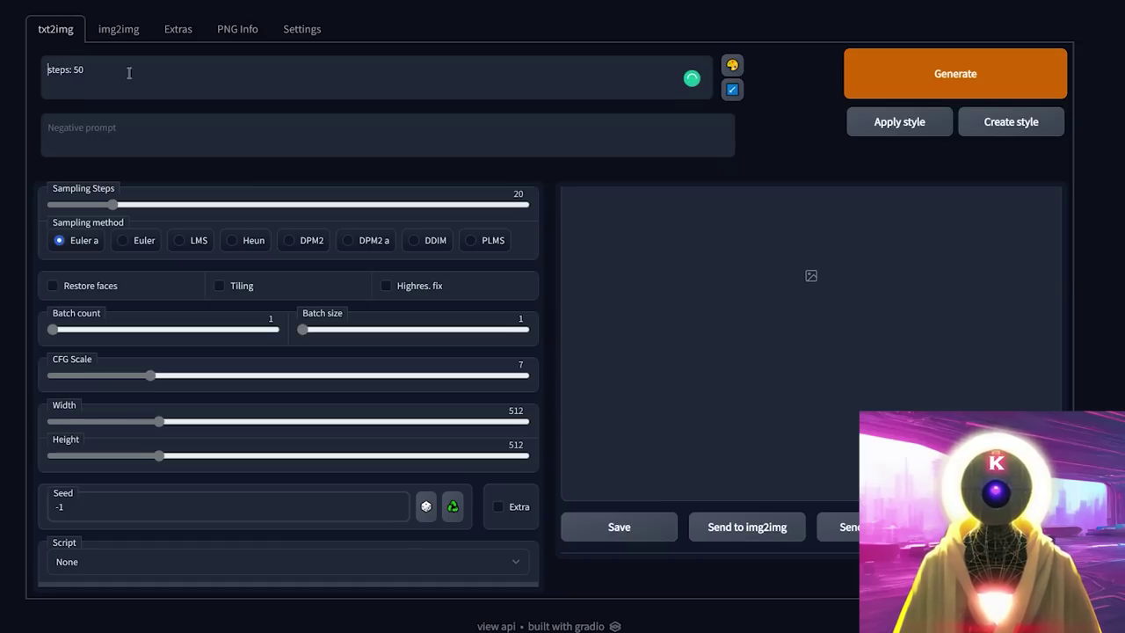
type("(")
left_click(120, 76)
type(")")
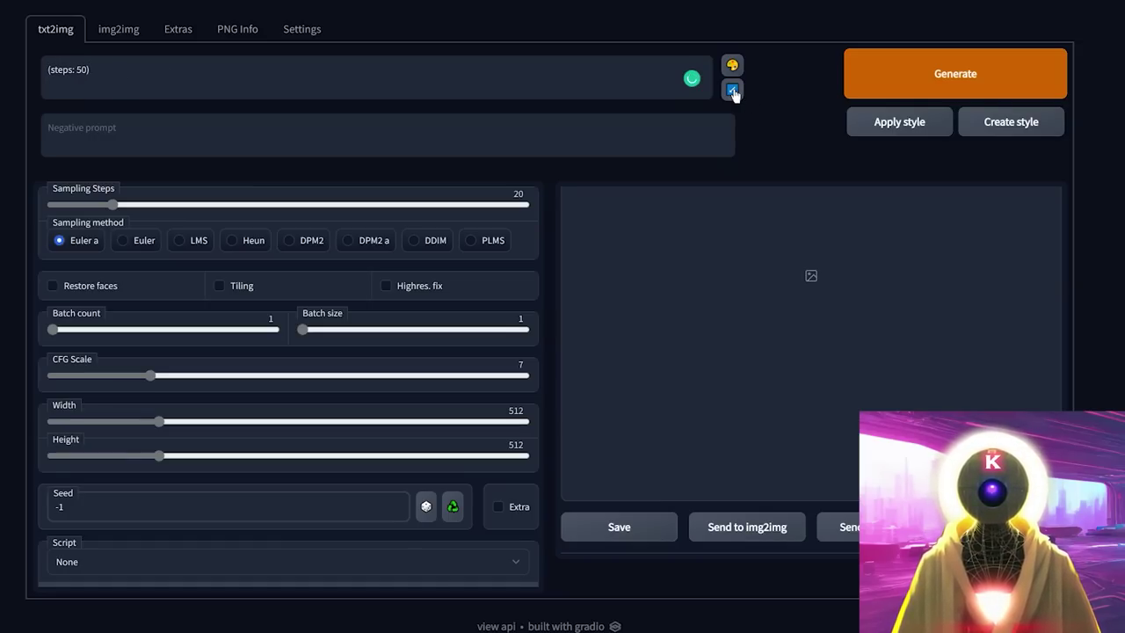
triple_click(142, 76)
key("BackSpace")
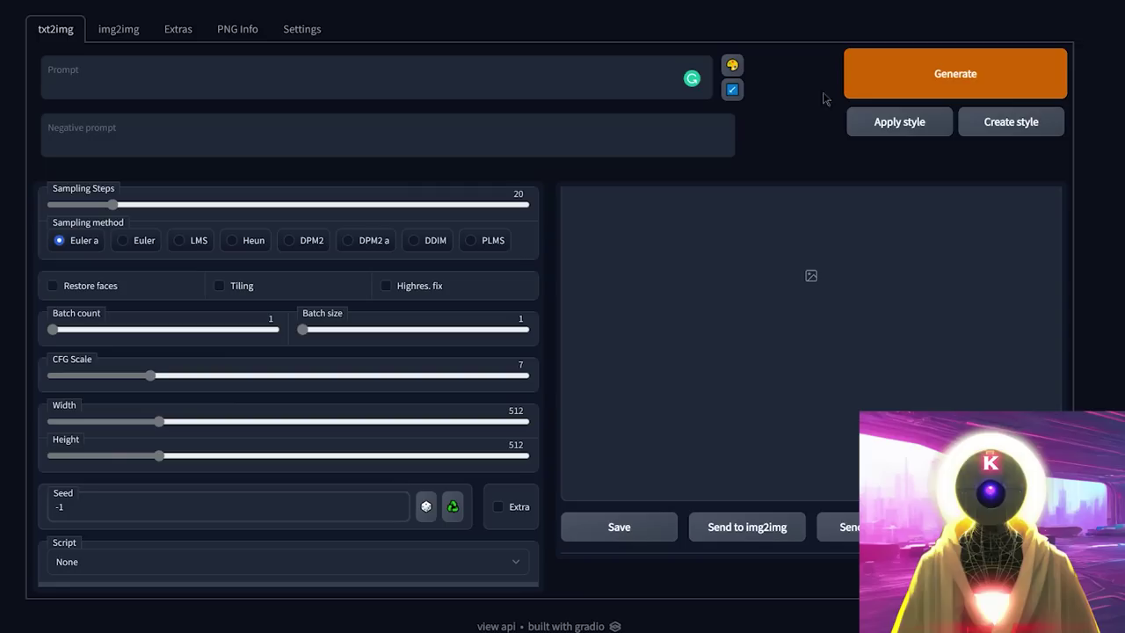
left_click(733, 91)
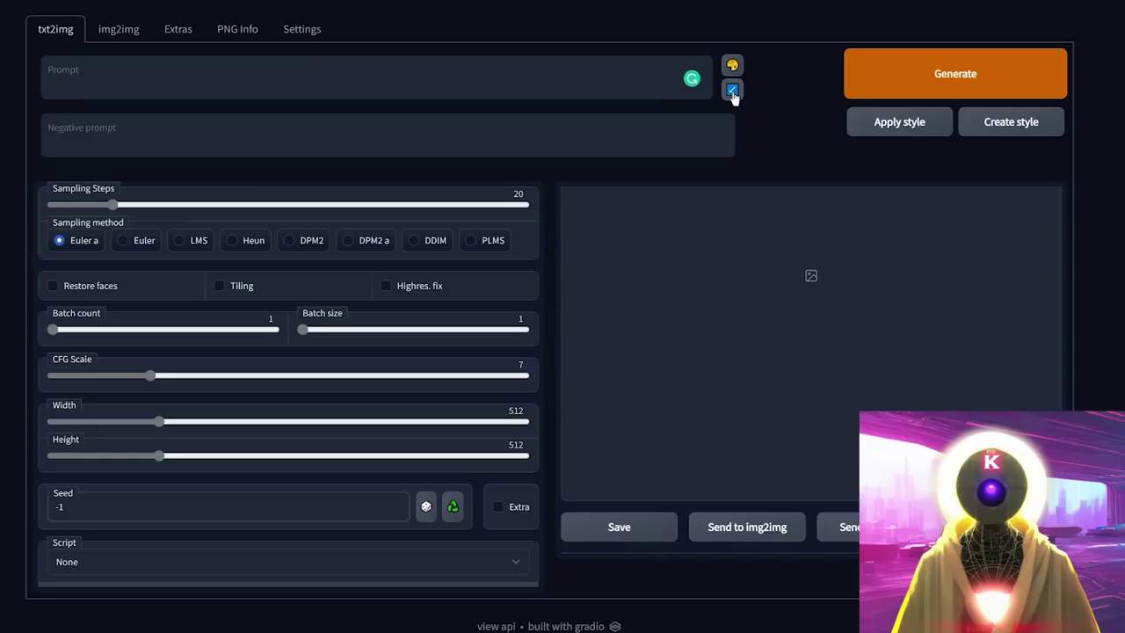
left_click(733, 92)
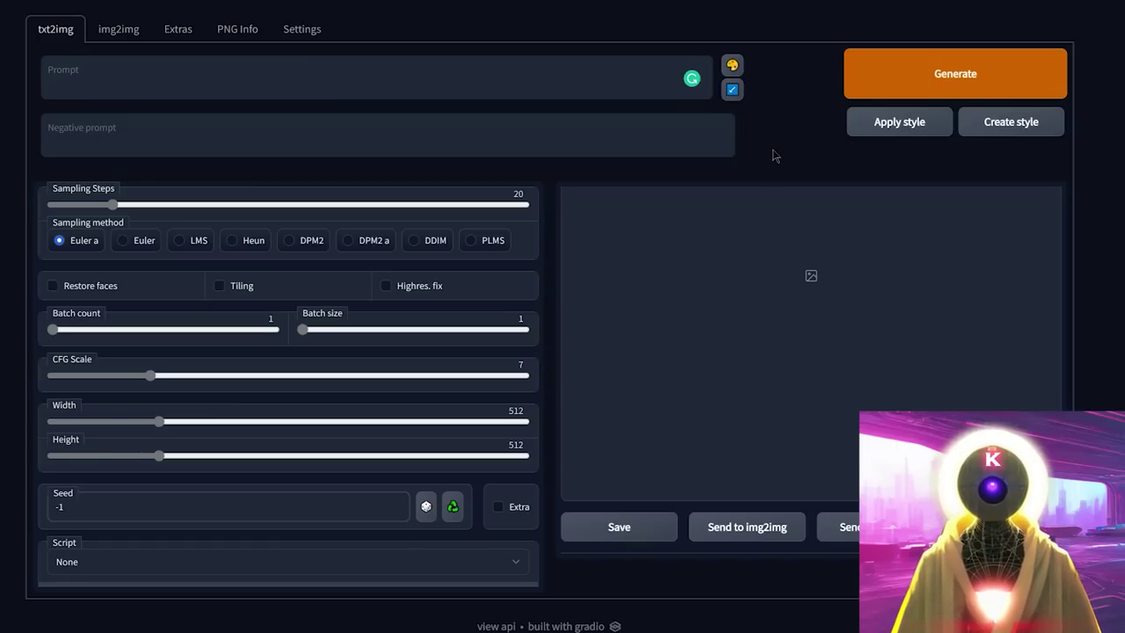
Open the web UI's settings to examine the saving, upscaling and Stable Diffusion options.
left_click(292, 32)
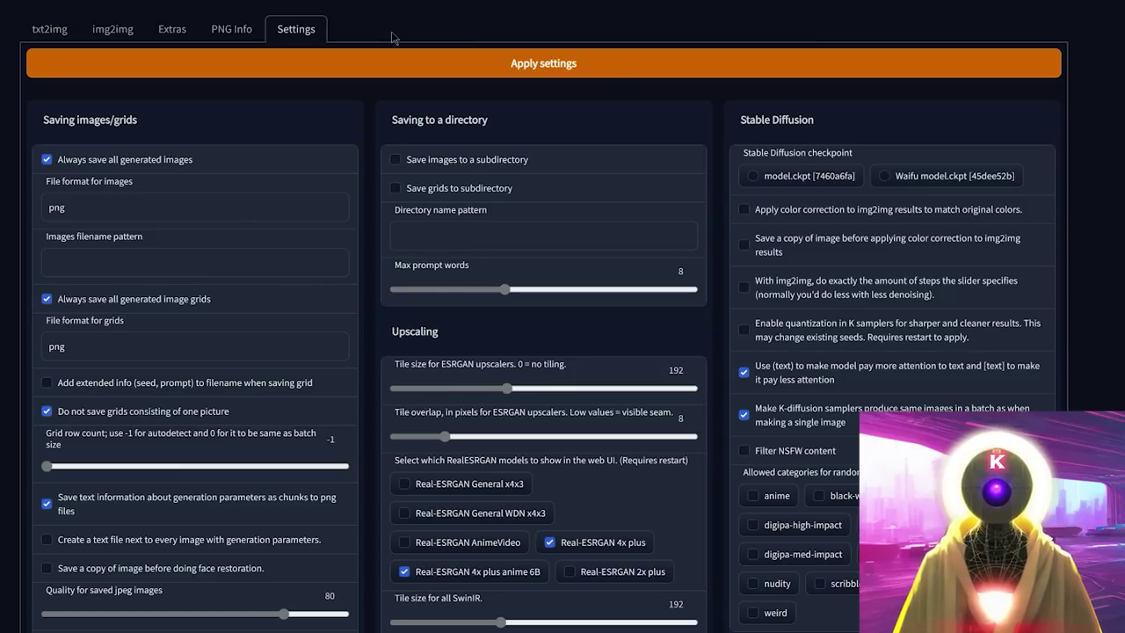
Load the 00005 image from the txt2img-images folder into PNG Info and highlight its prompt and model hash.
left_click(230, 31)
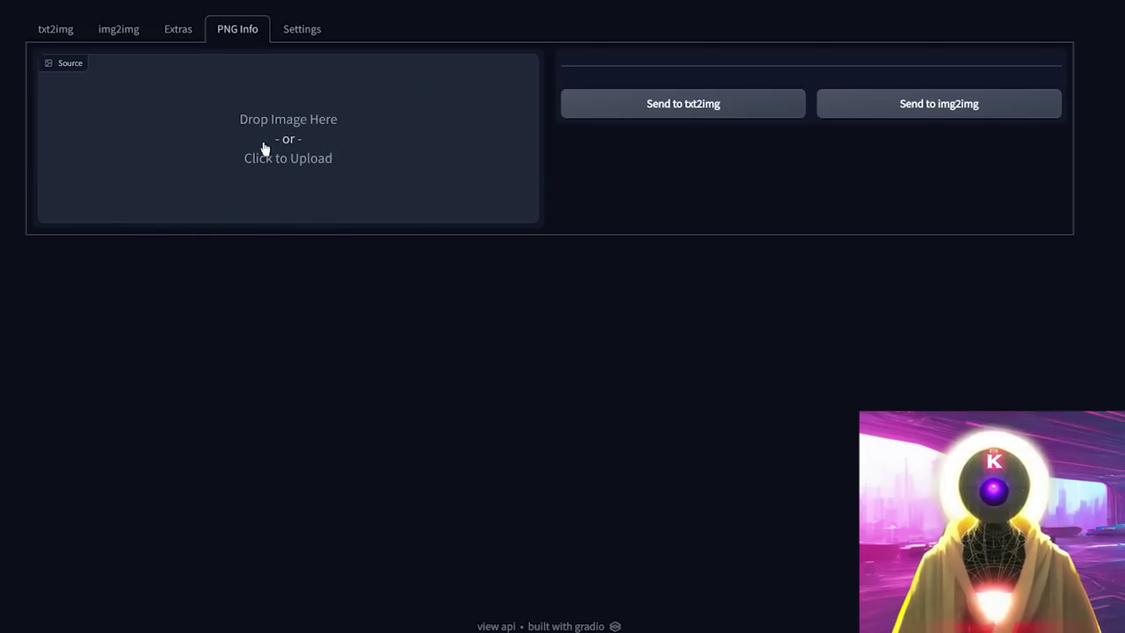
key("alt+Tab")
left_click(117, 110)
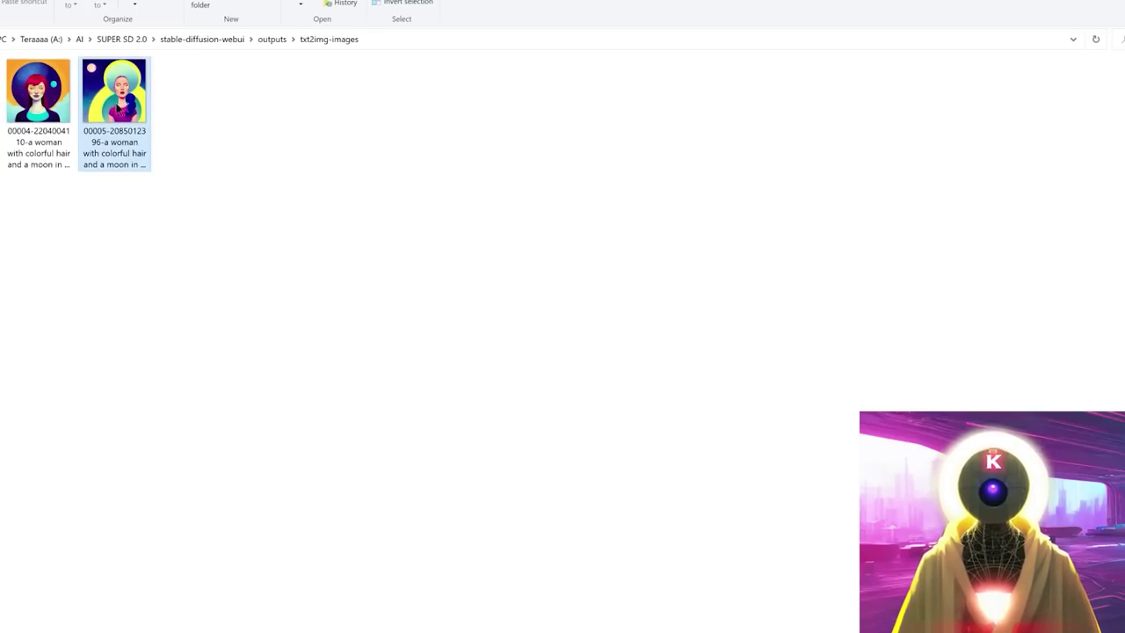
left_click_drag(117, 110, 270, 144)
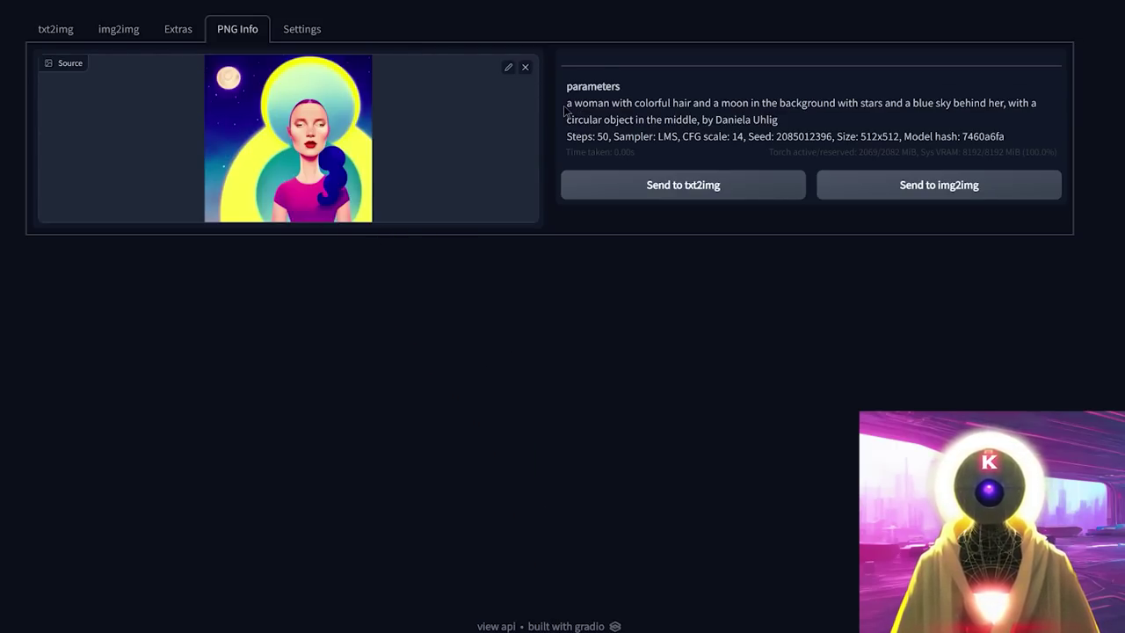
left_click_drag(566, 106, 778, 119)
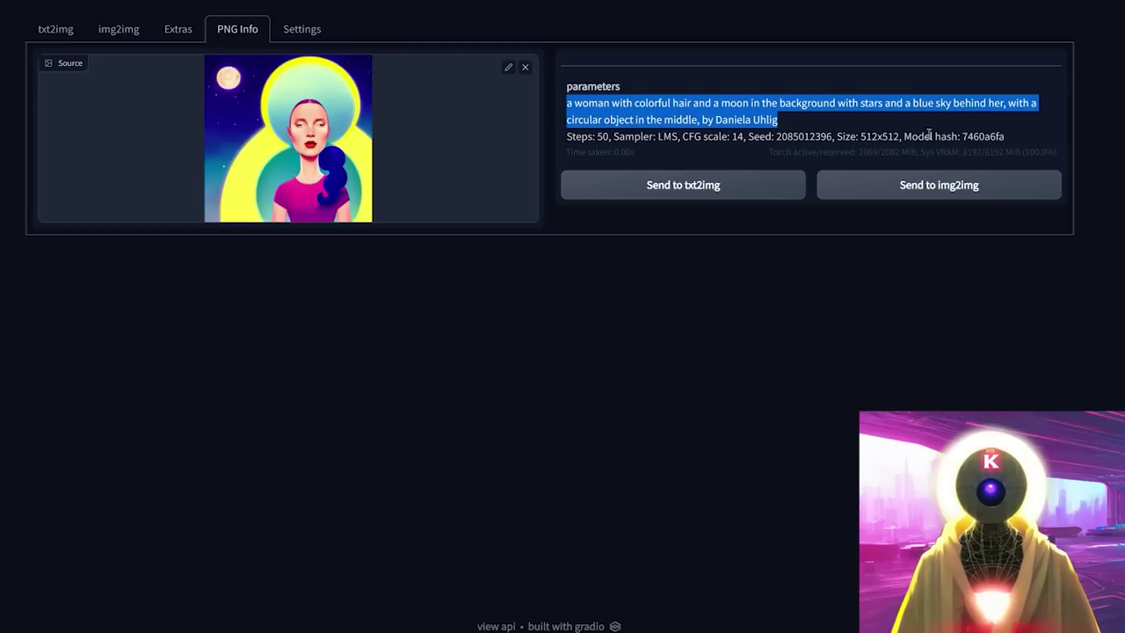
left_click_drag(961, 136, 1010, 139)
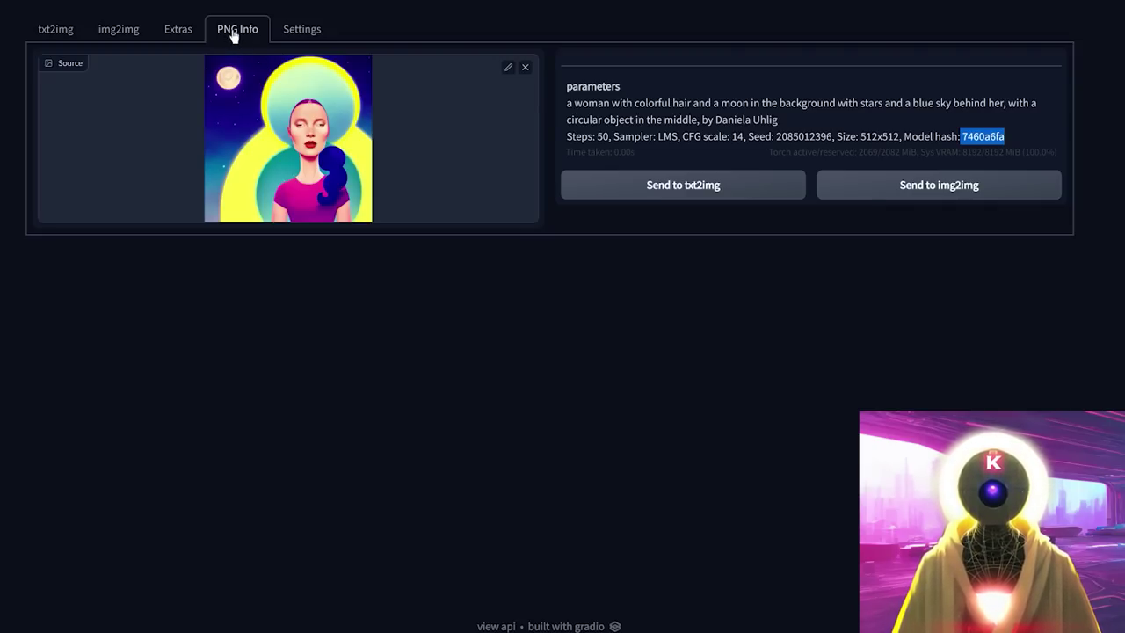
Examine the image saving settings, including the file format and images filename pattern, with a brief visit to PNG Info.
left_click(302, 29)
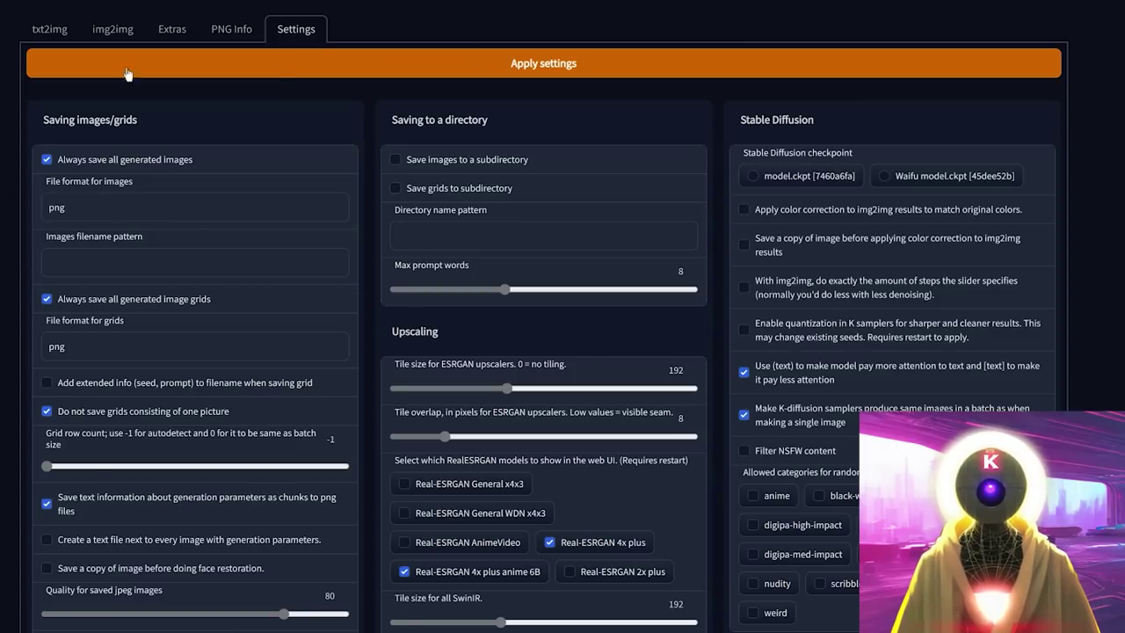
scroll(520, 253, "down", 10)
scroll(520, 252, "up", 10)
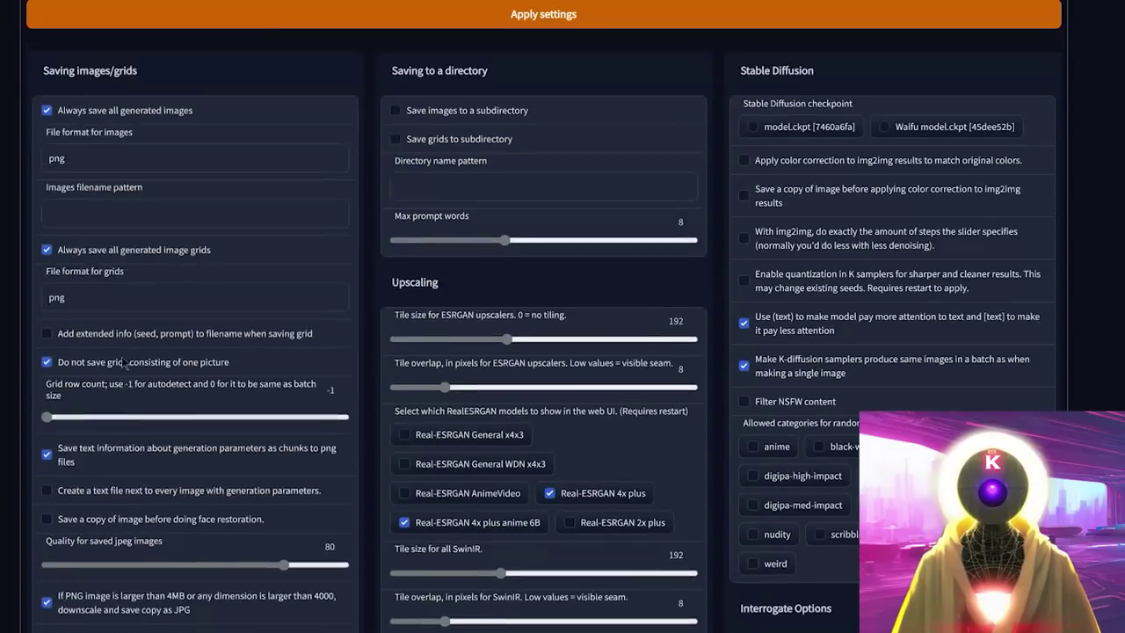
scroll(520, 252, "down", 5)
scroll(521, 252, "up", 5)
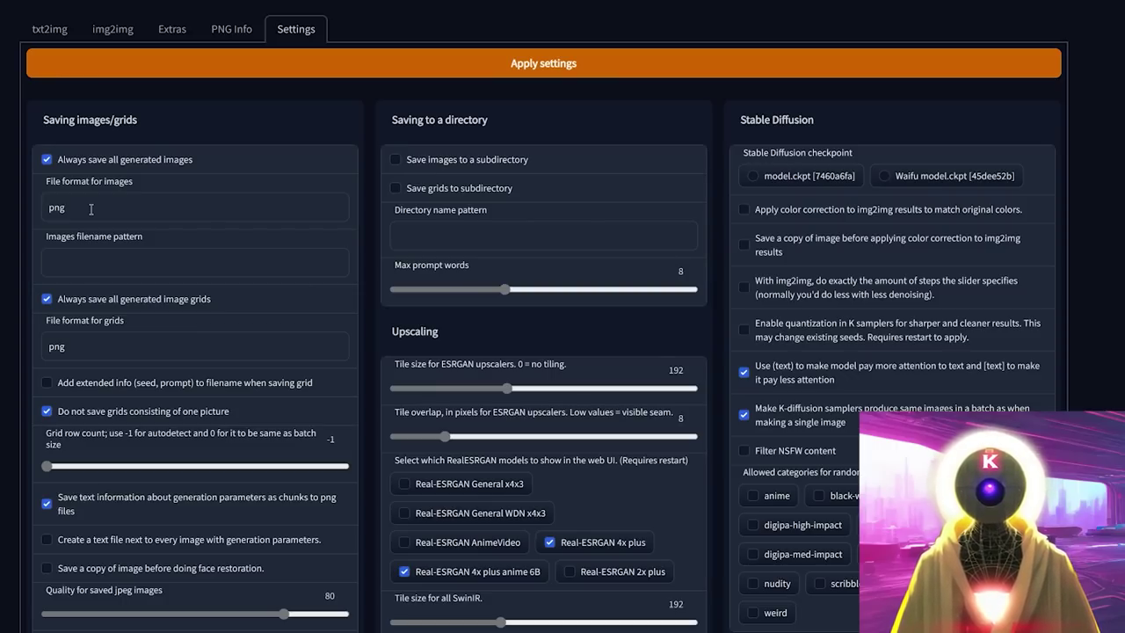
left_click(99, 265)
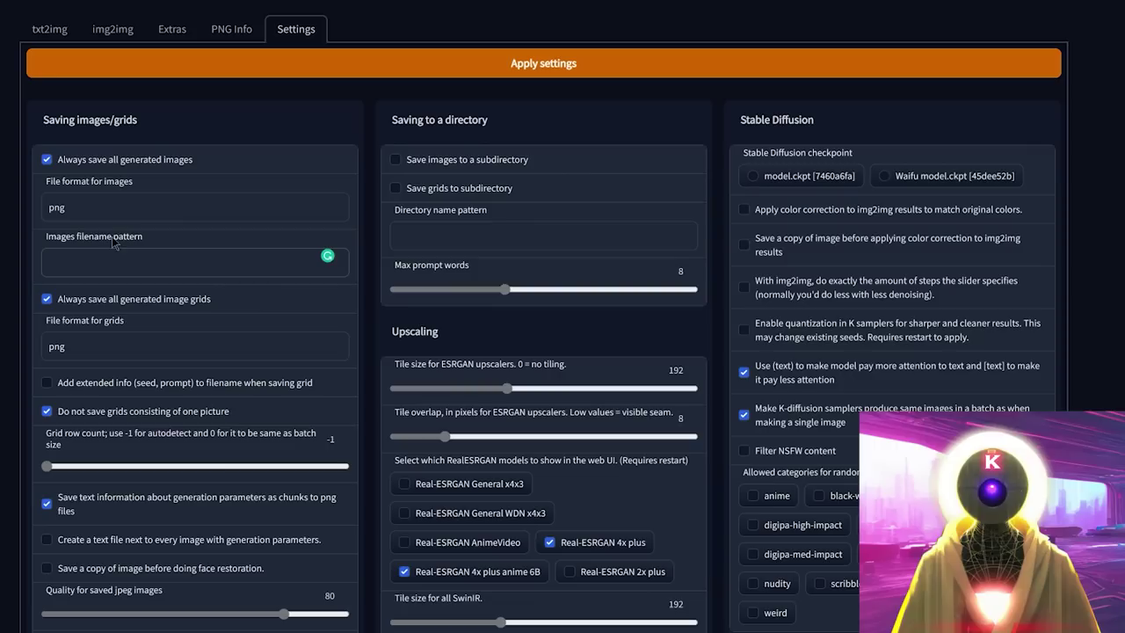
mouse_move(118, 243)
left_click(233, 33)
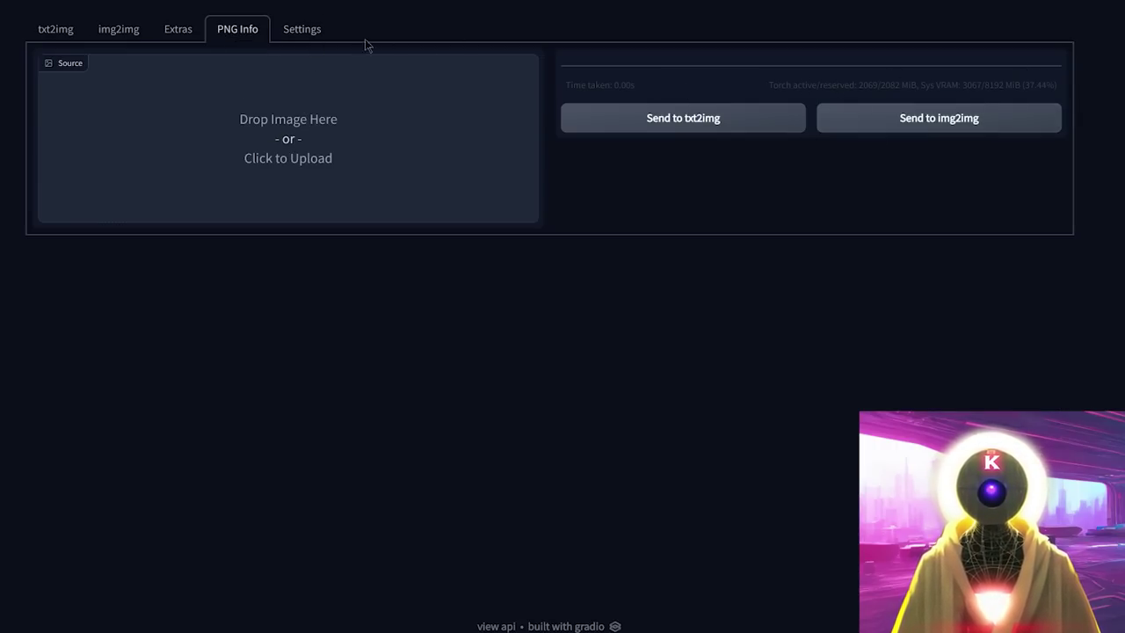
left_click(301, 31)
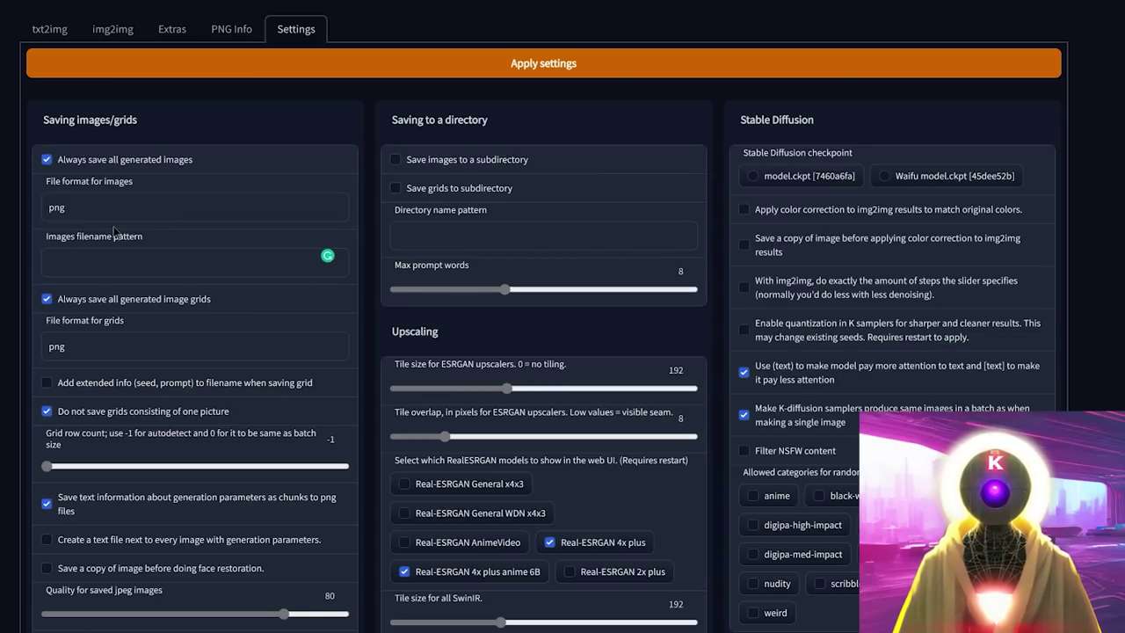
Examine the grid saving, generation-parameter text, JPEG quality and output path options in the settings.
mouse_move(74, 245)
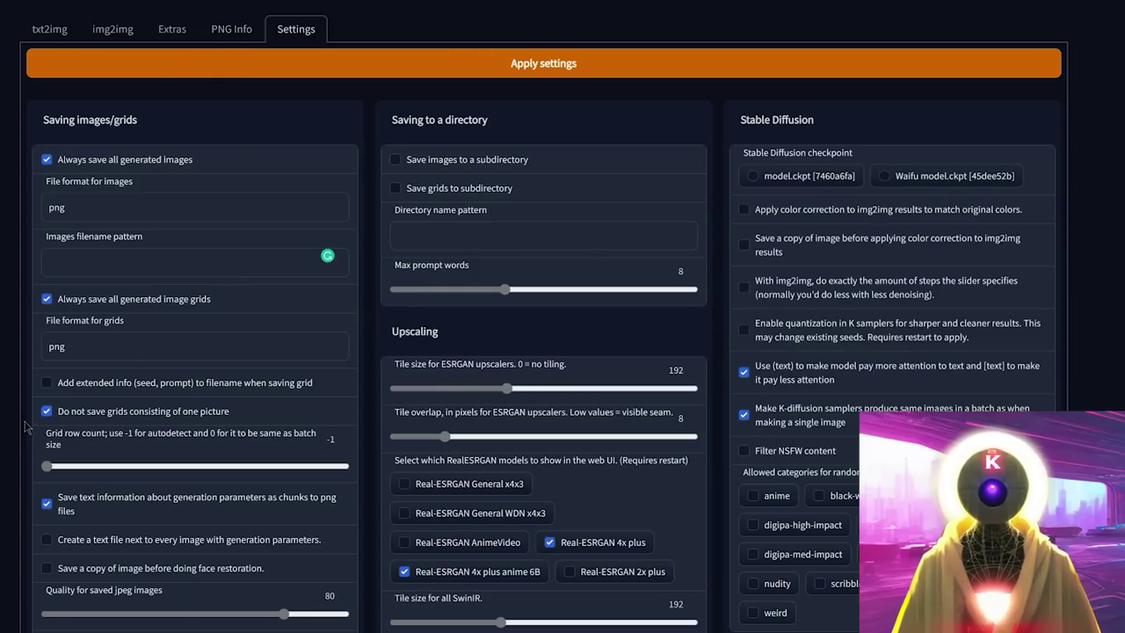
scroll(81, 453, "down", 1)
scroll(81, 454, "up", 2)
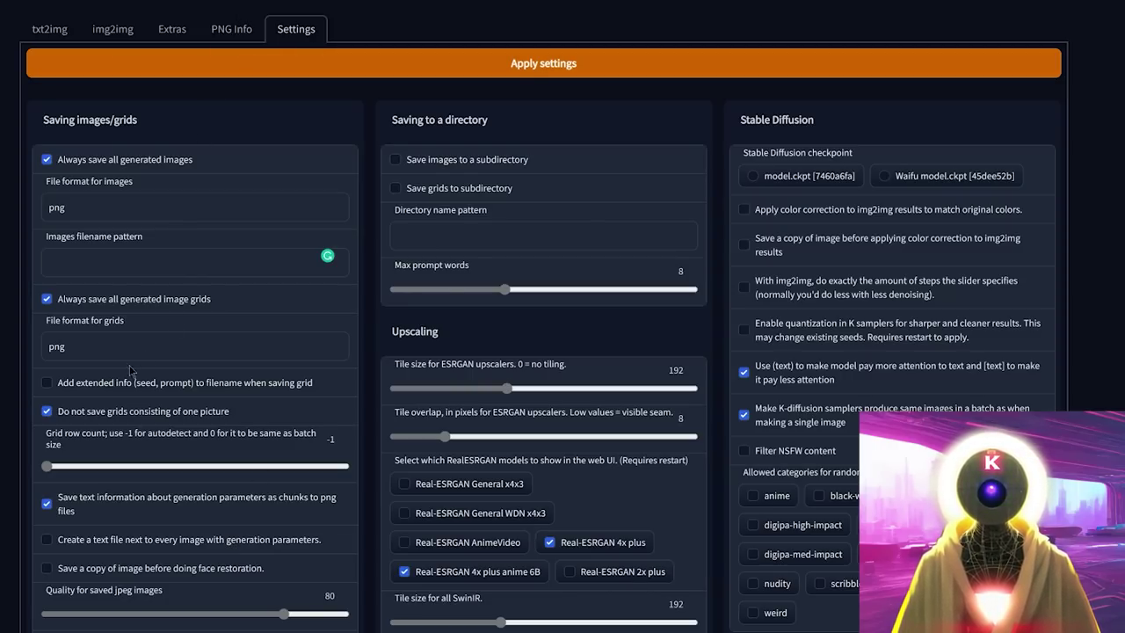
scroll(97, 383, "down", 2)
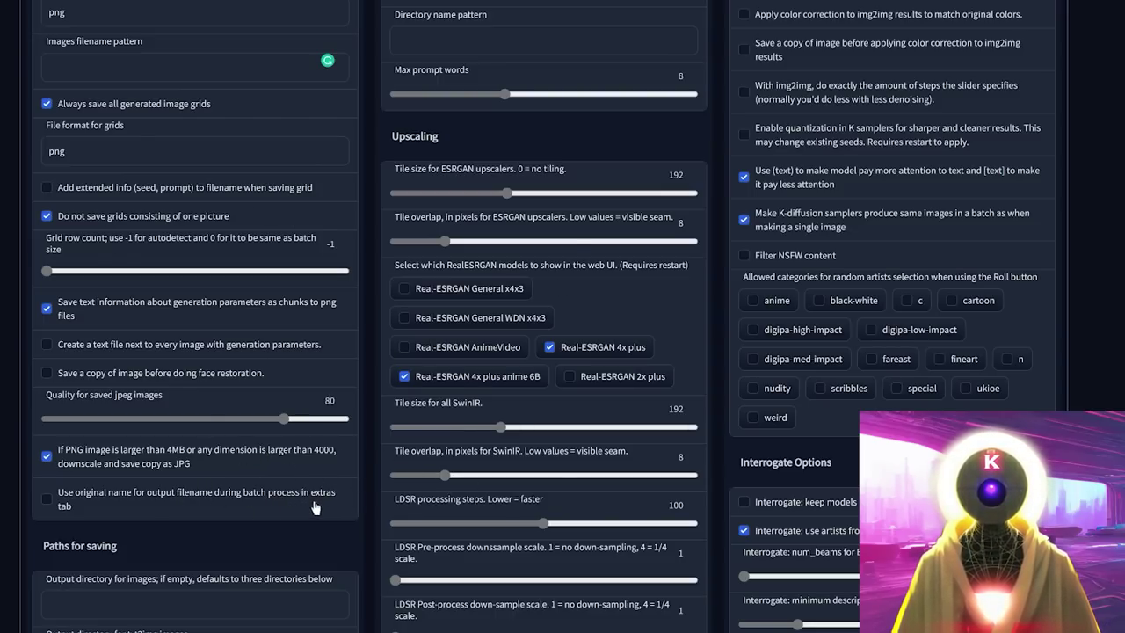
scroll(315, 497, "down", 4)
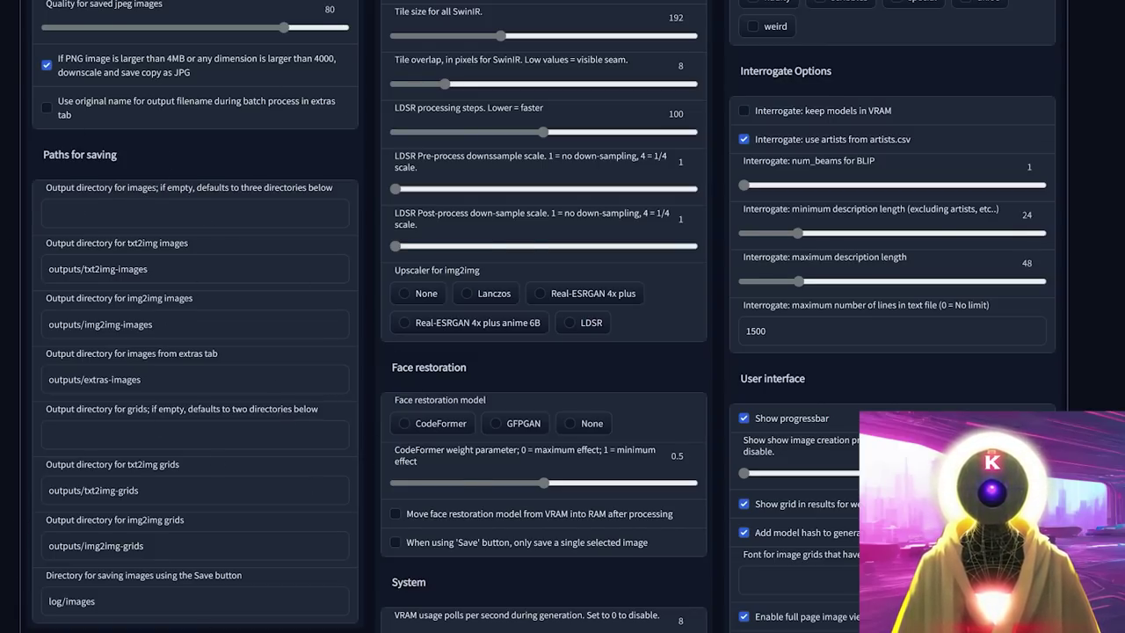
scroll(218, 462, "up", 7)
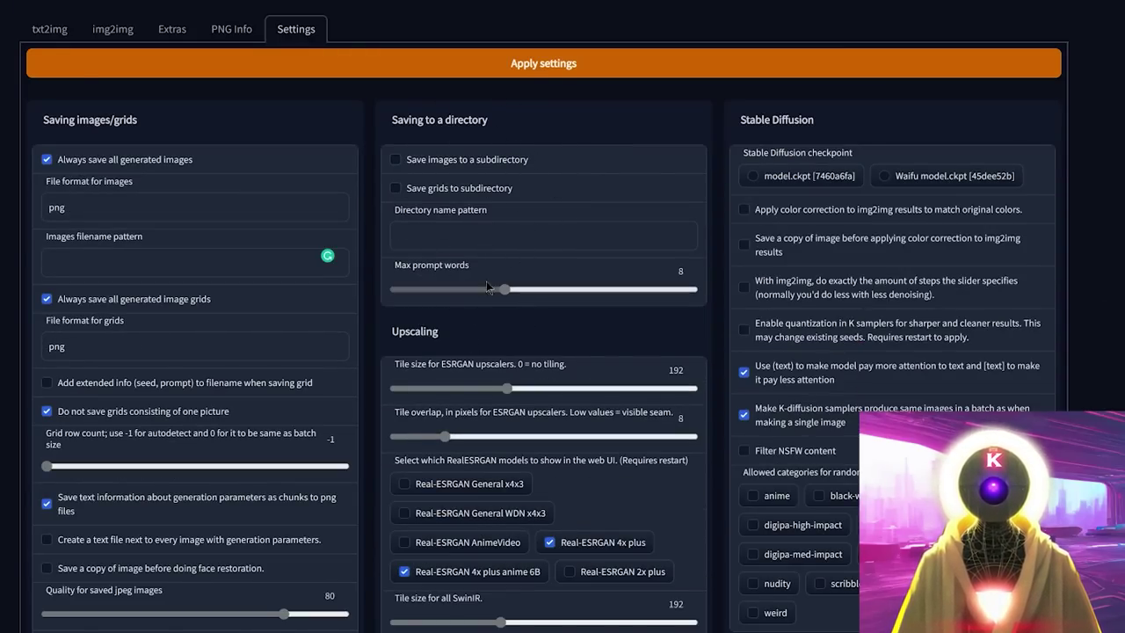
Examine the directory saving and upscaling options, along with the RealESRGAN-4xPlus tile-size comparison image.
mouse_move(426, 216)
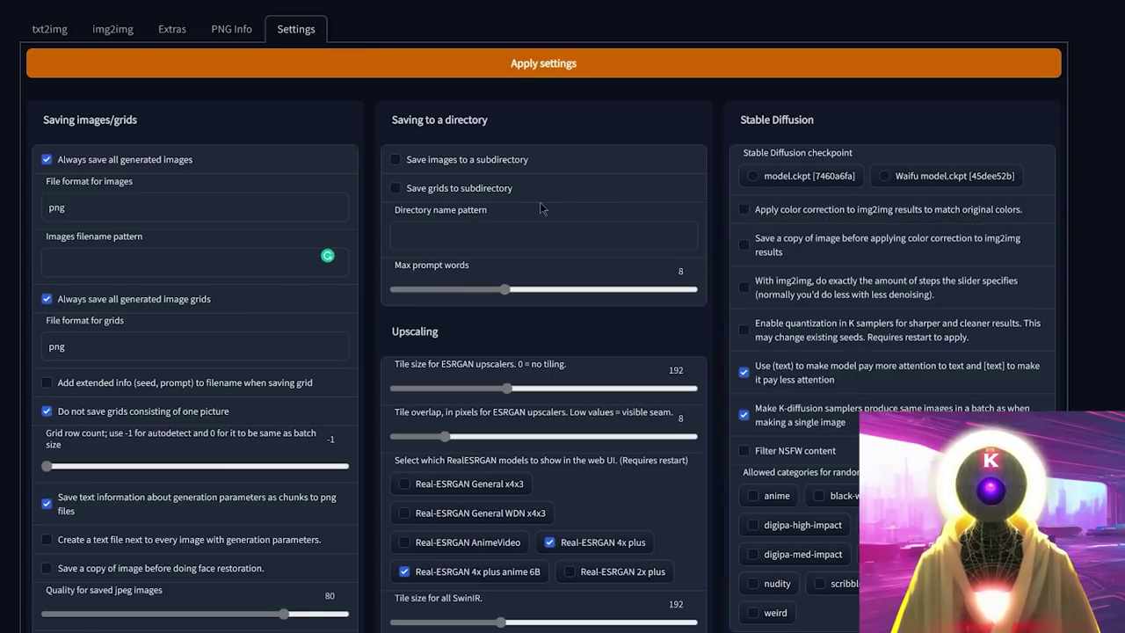
scroll(542, 208, "down", 2)
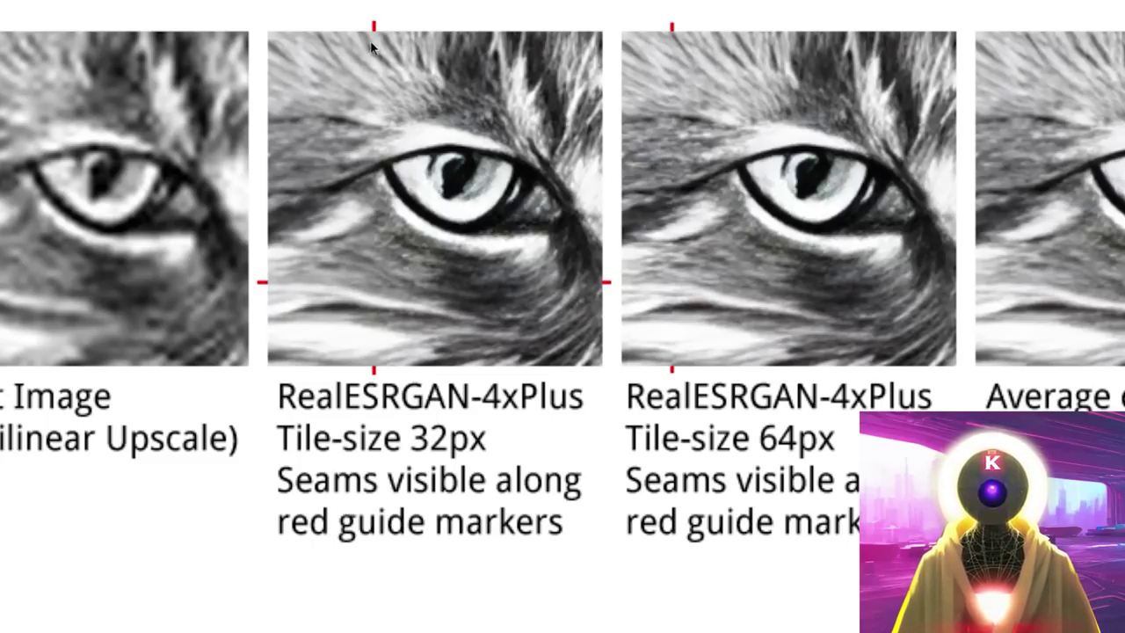
scroll(562, 281, "right", 2)
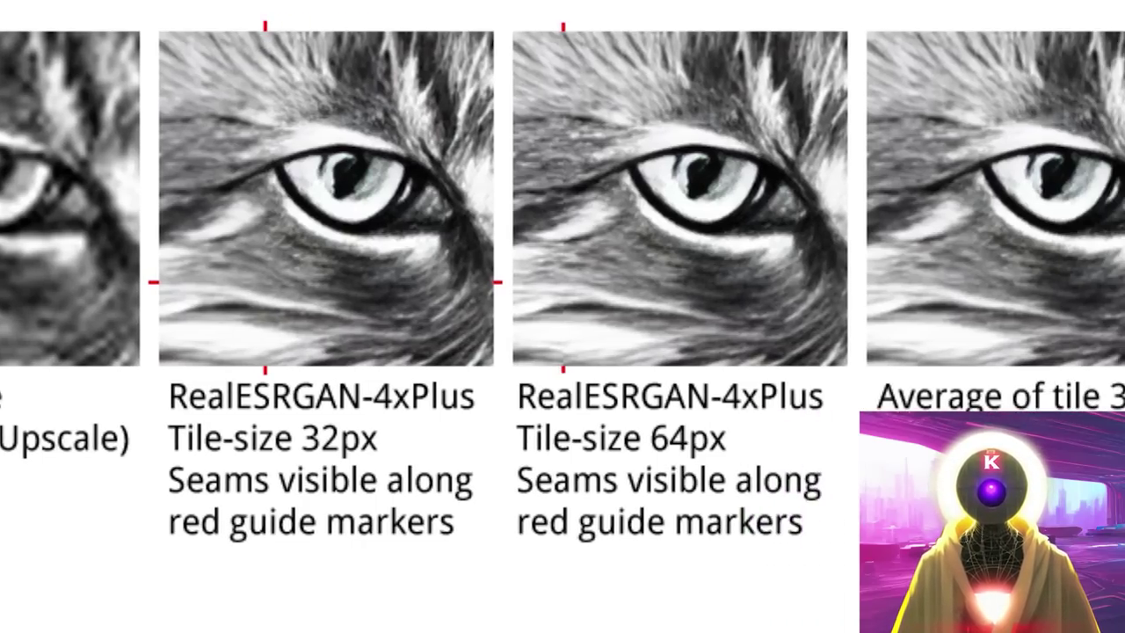
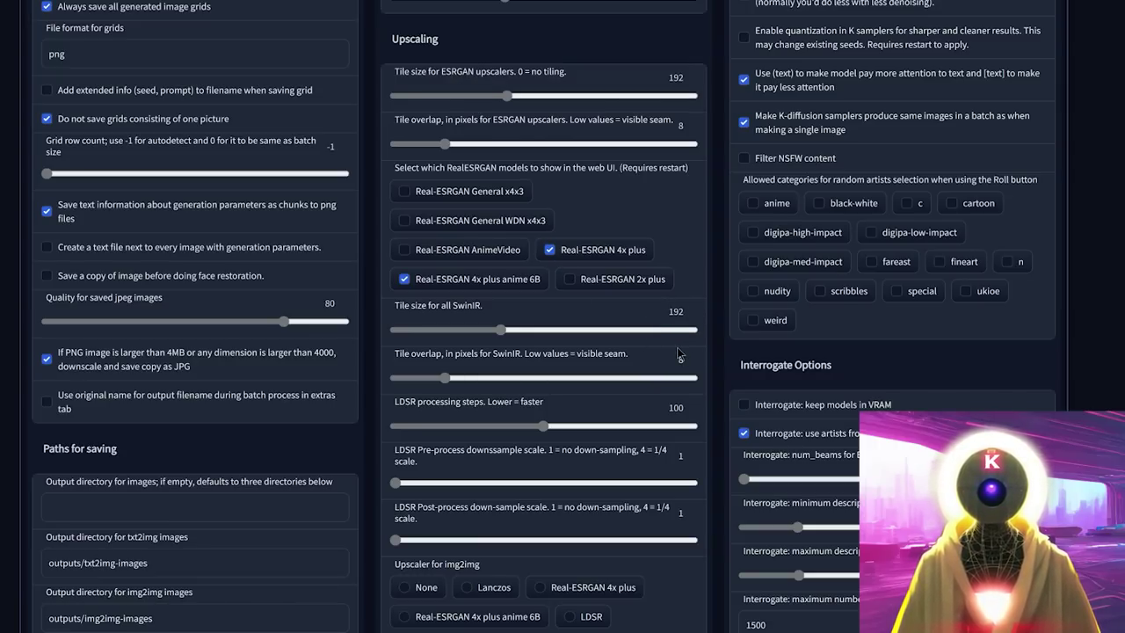
scroll(678, 354, "down", 1)
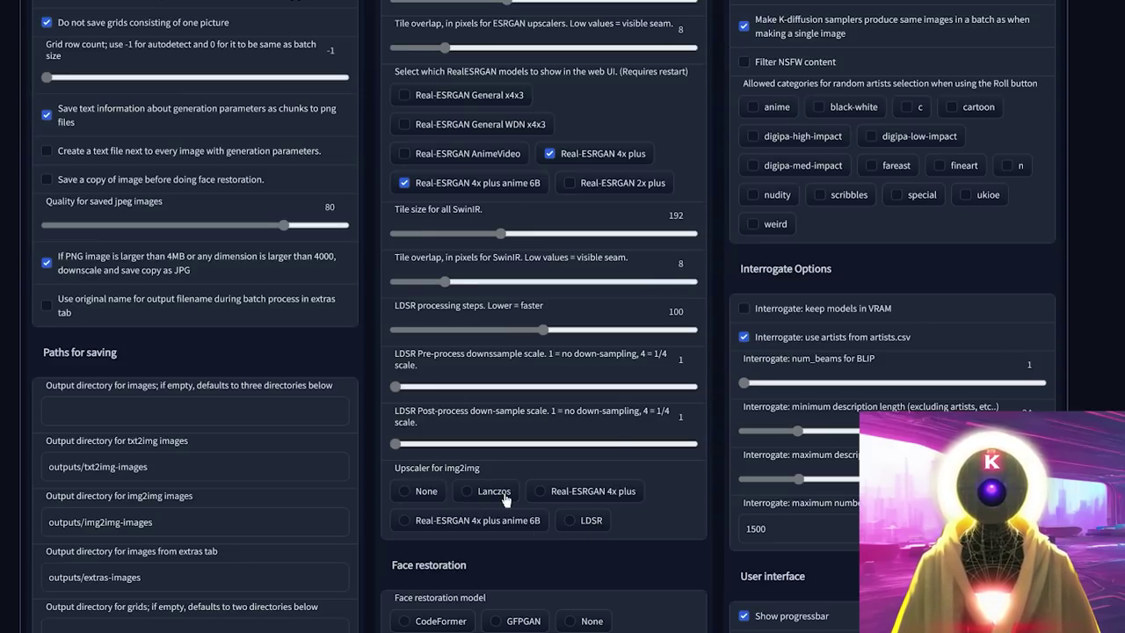
scroll(505, 499, "down", 3)
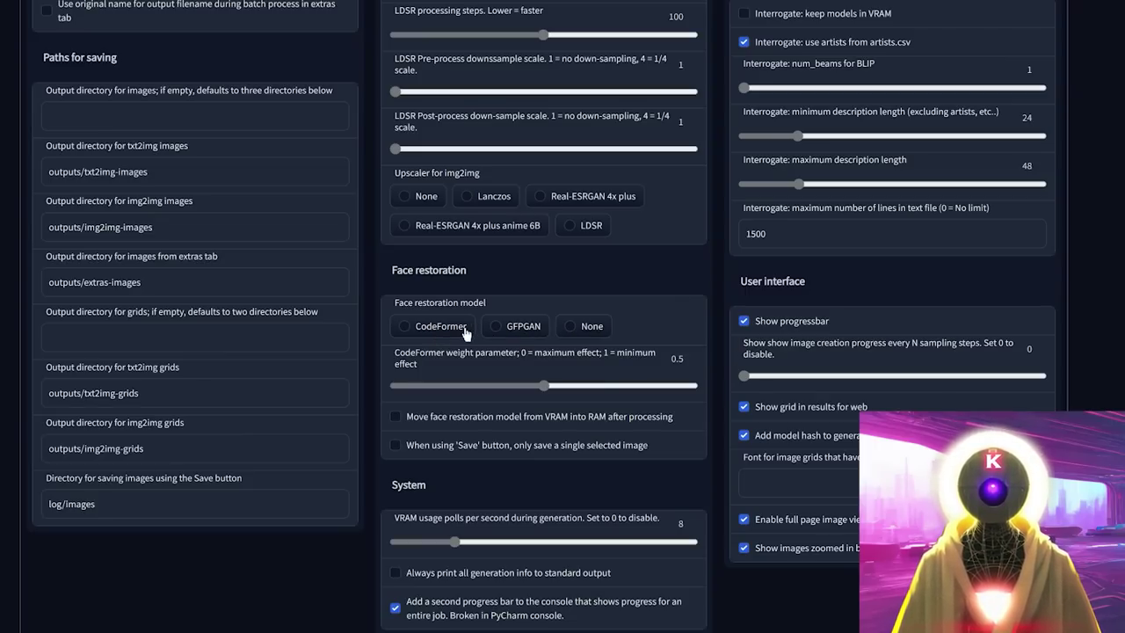
Select CodeFormer as the face restoration model and set its weight parameter to 0.6.
left_click(409, 332)
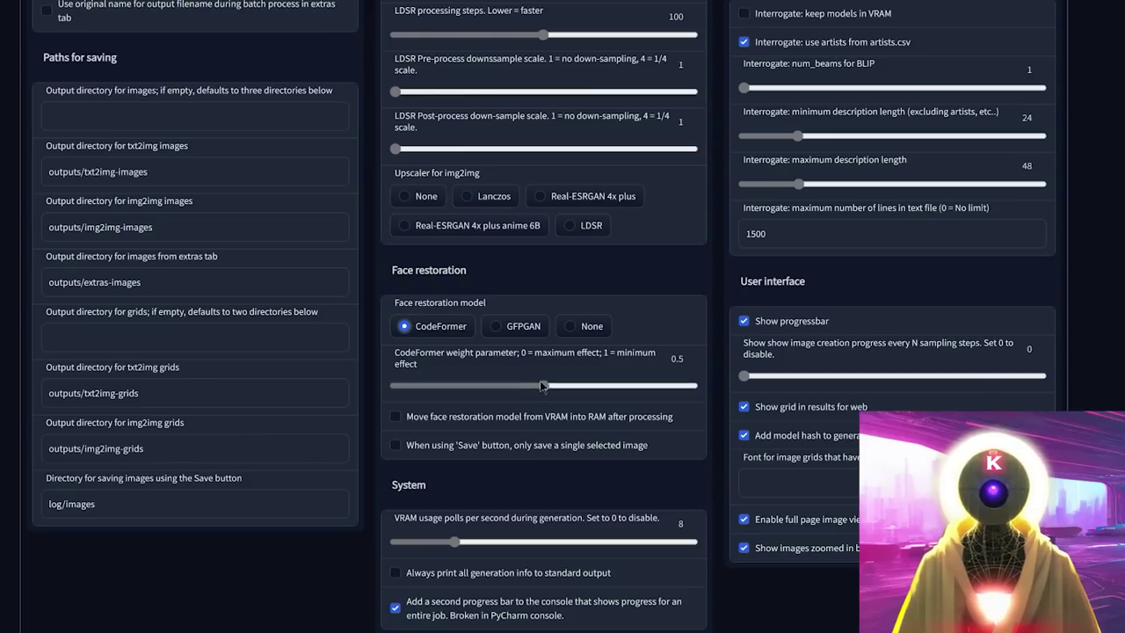
left_click(554, 387)
left_click_drag(554, 388, 575, 389)
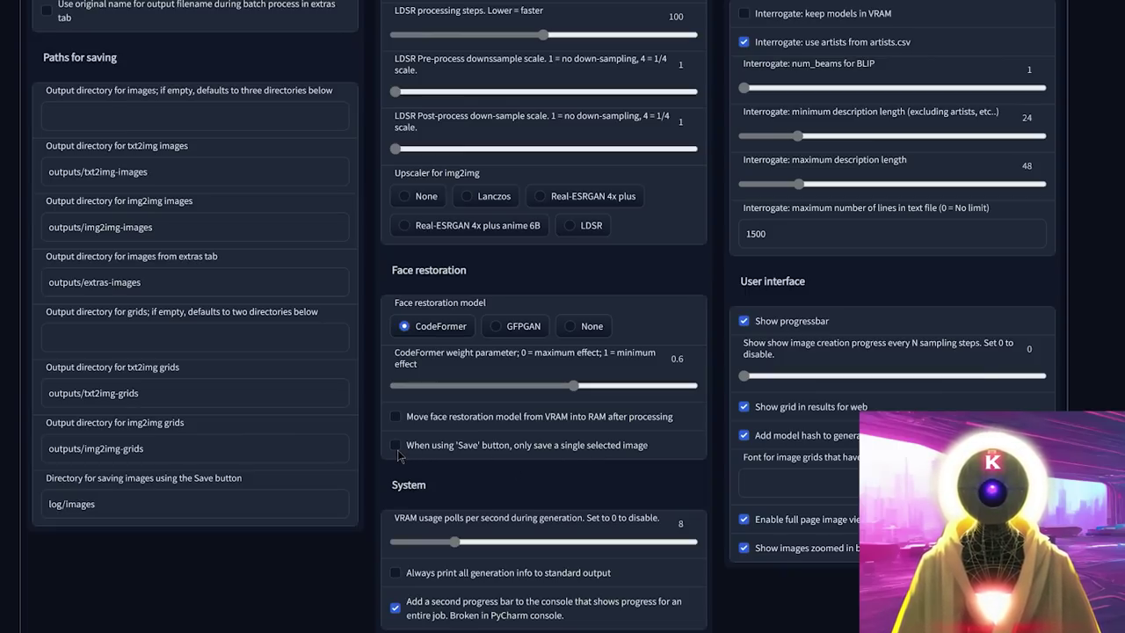
scroll(397, 455, "down", 1)
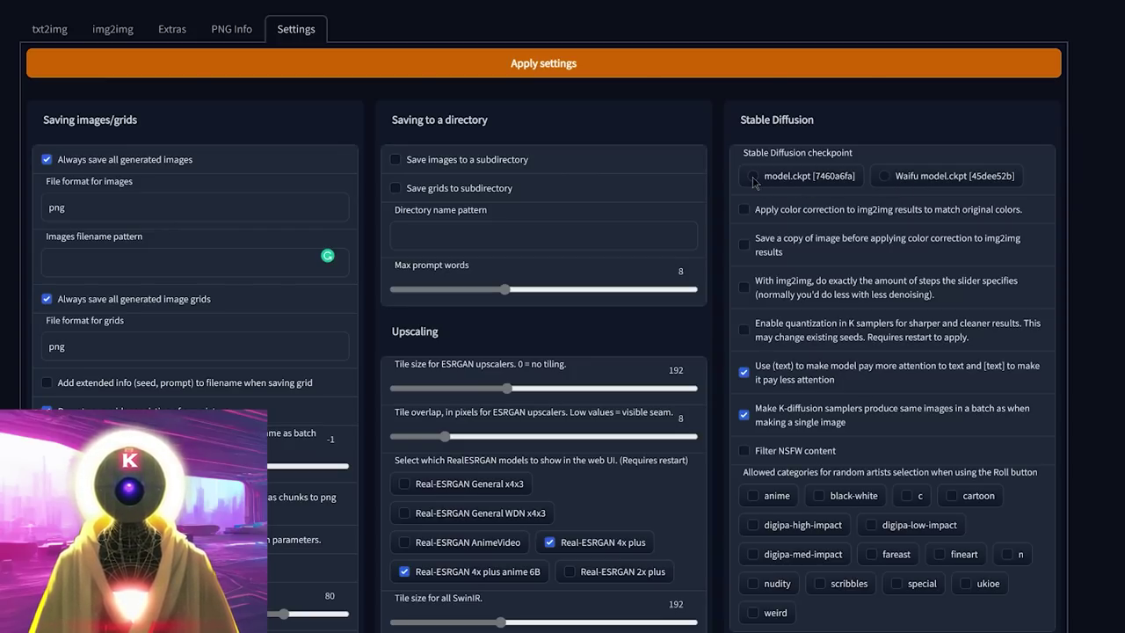
Try the Waifu model.ckpt checkpoint and switch the selection back to model.ckpt.
left_click(883, 175)
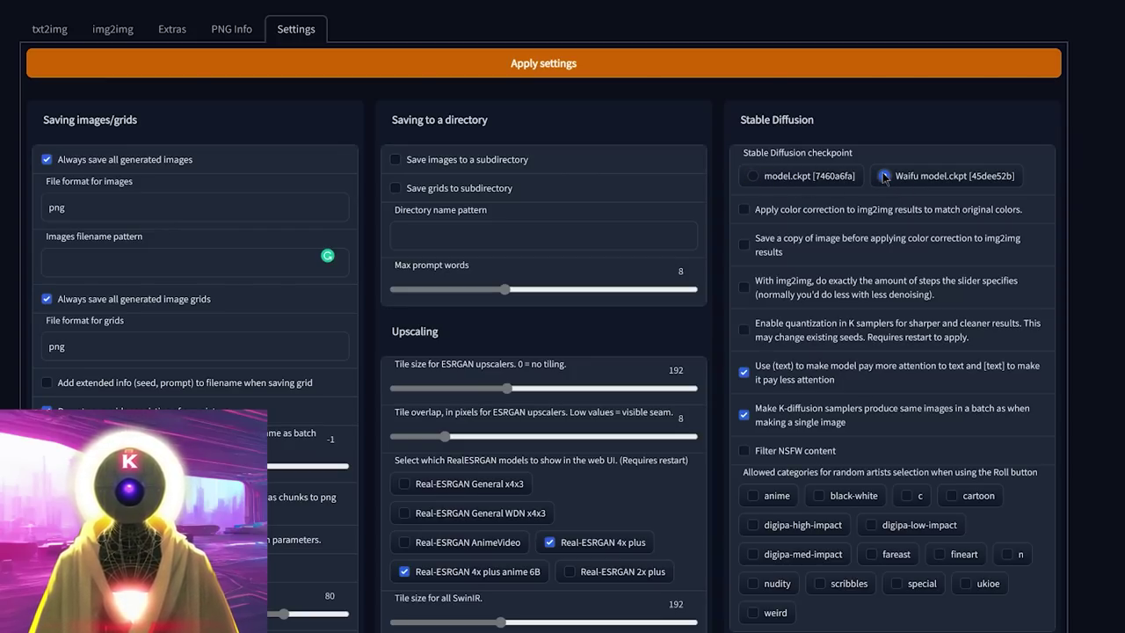
left_click(756, 176)
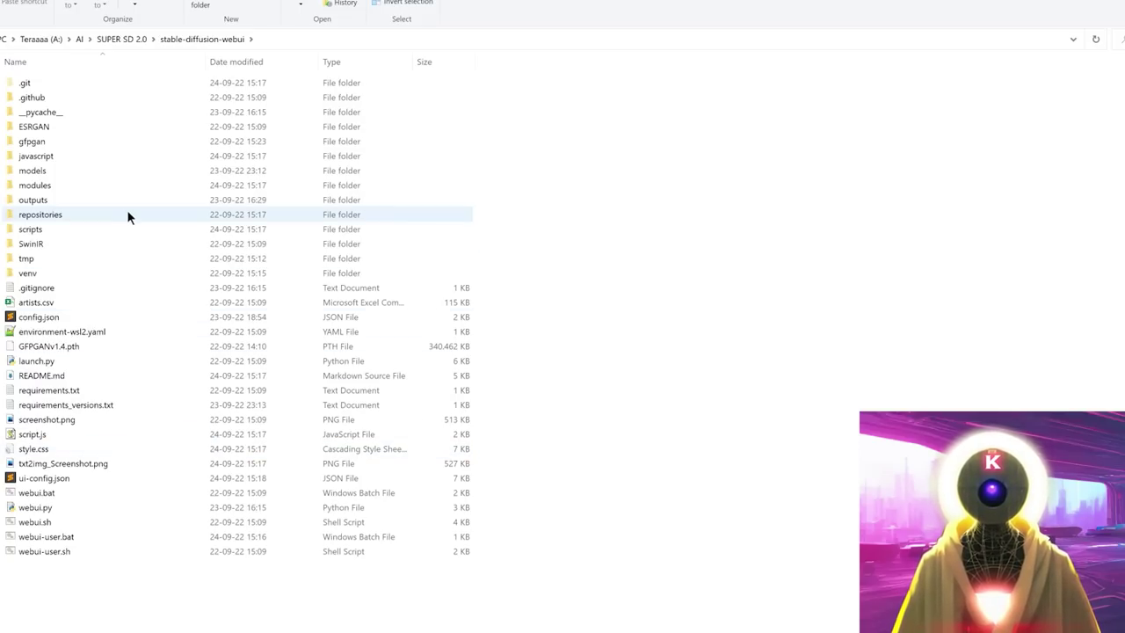
Open the models folder inside stable-diffusion-webui in File Explorer and highlight the checkpoint files.
double_click(36, 174)
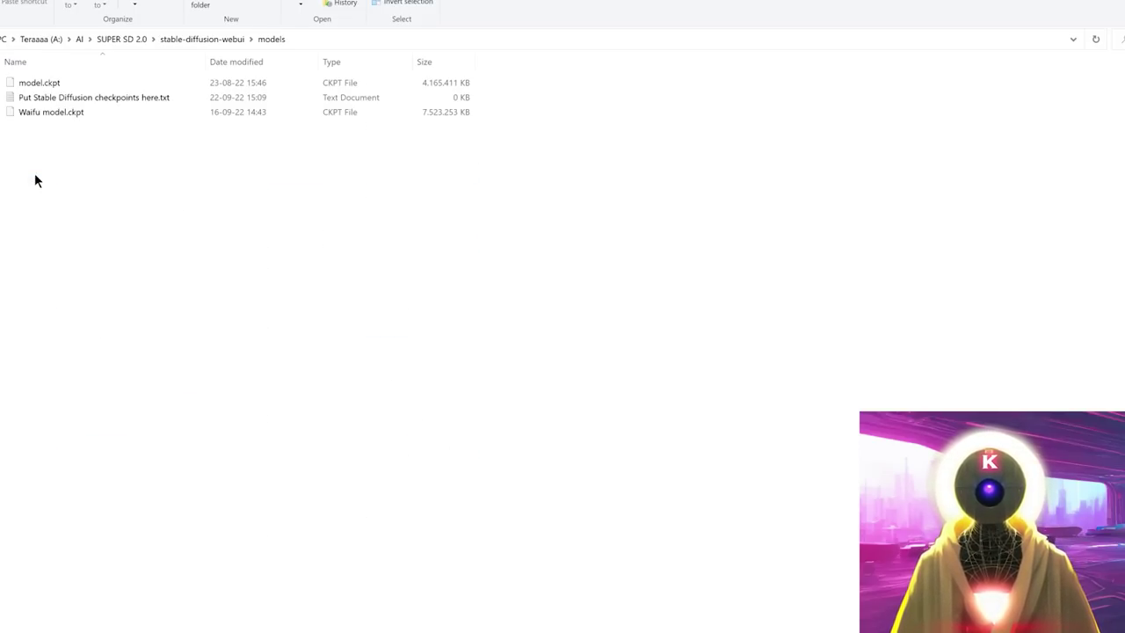
left_click_drag(158, 160, 25, 78)
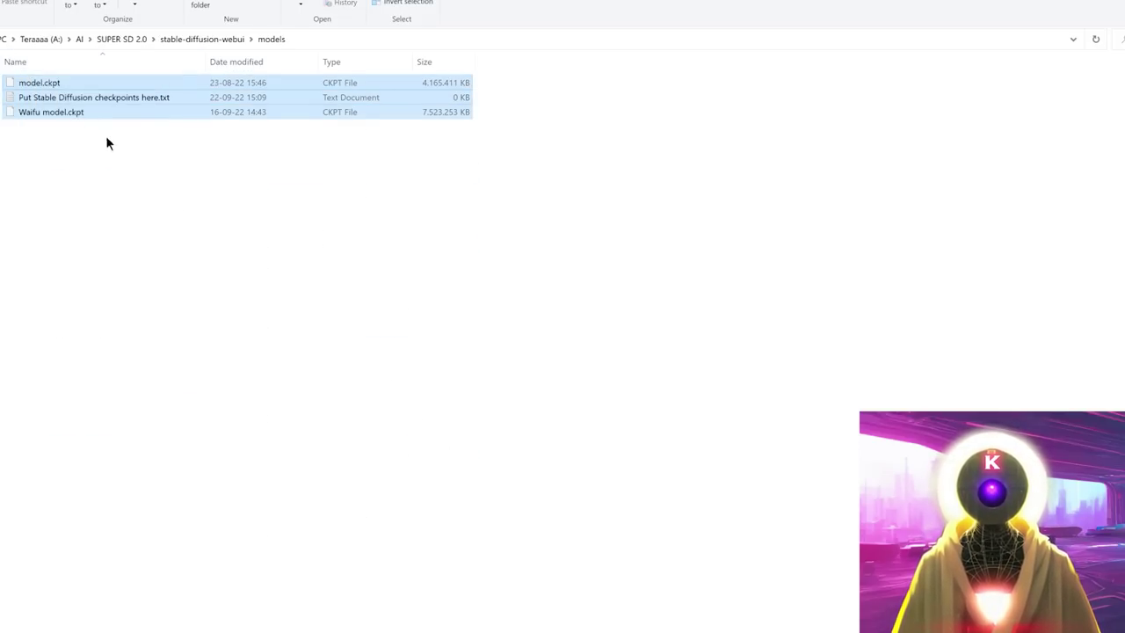
left_click(125, 172)
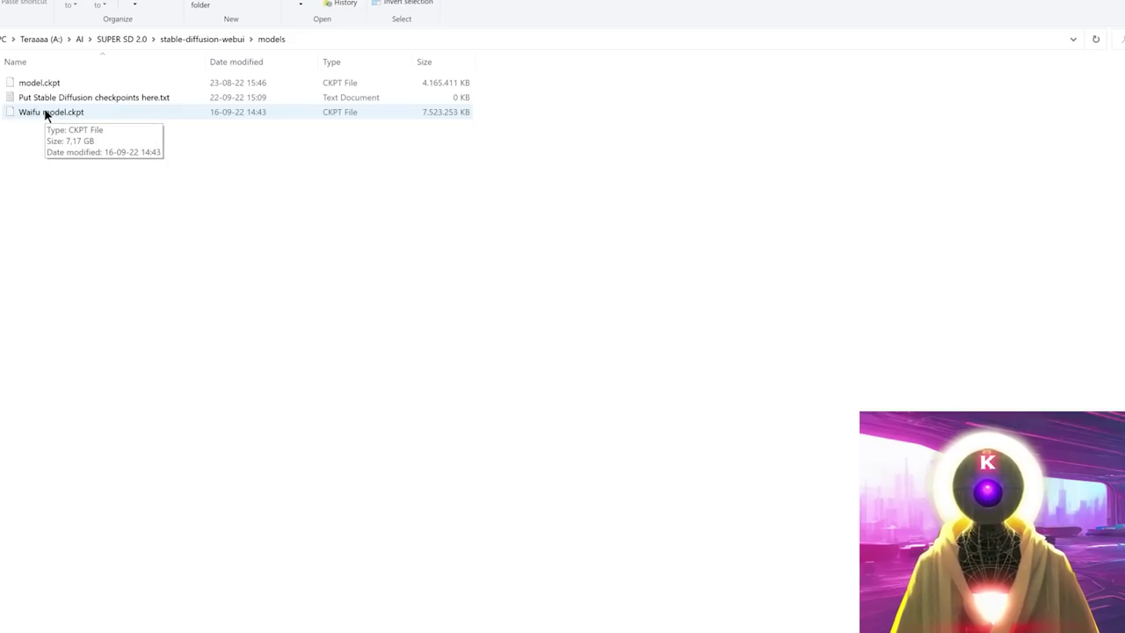
left_click_drag(144, 156, 41, 76)
left_click(295, 246)
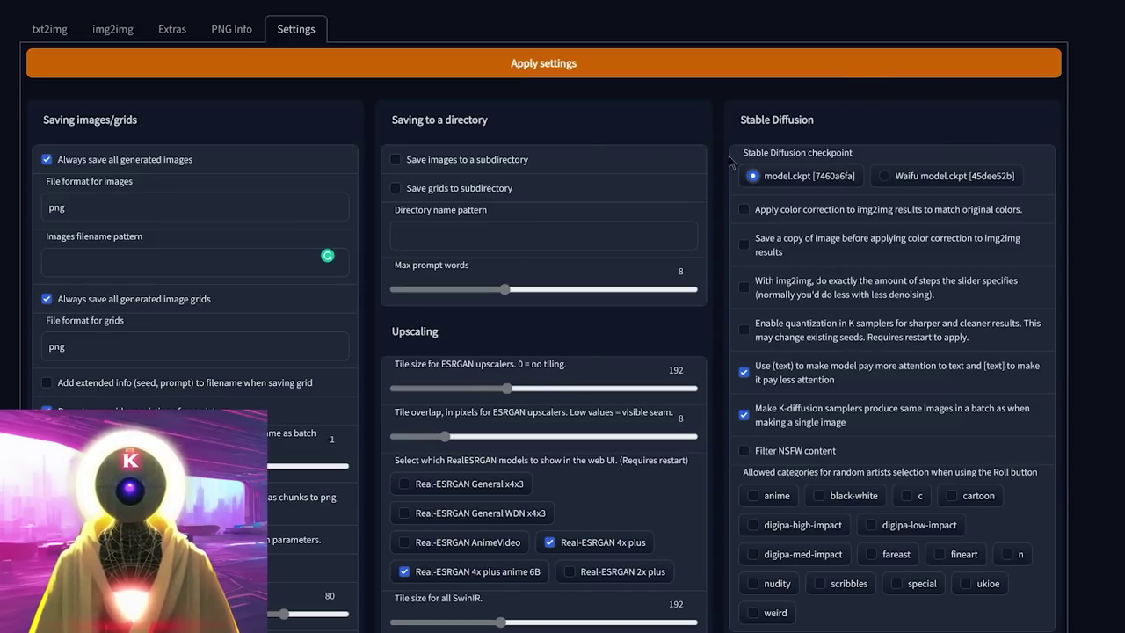
Switch the Stable Diffusion checkpoint to Waifu model.ckpt and back to model.ckpt, and apply the settings.
left_click(884, 176)
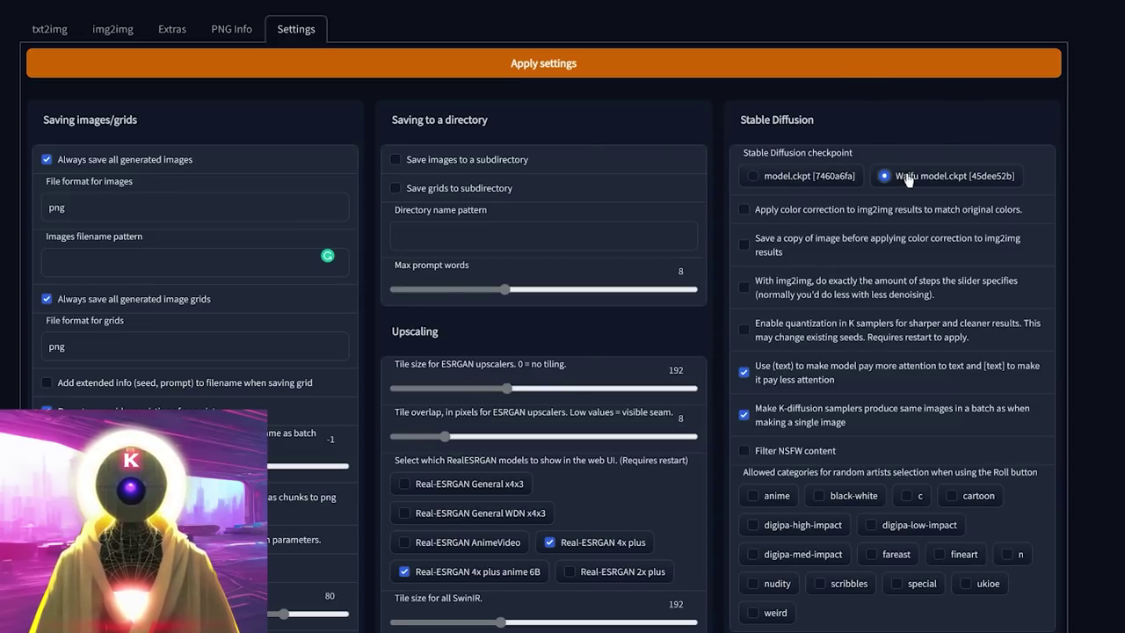
left_click(795, 176)
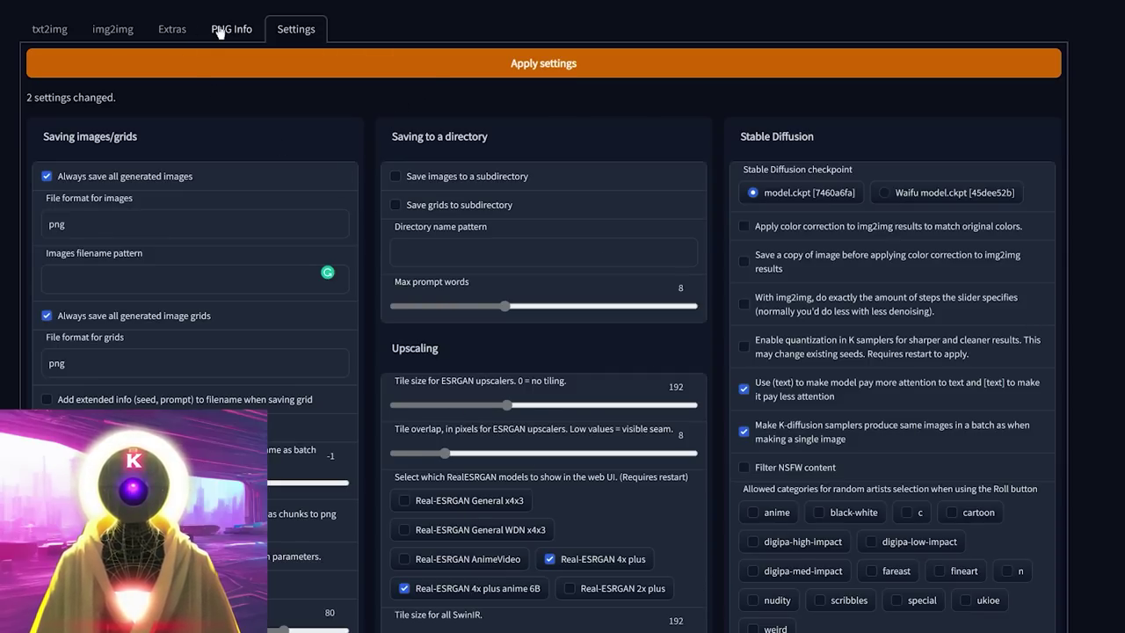
Open img2img and highlight the full portrait prompt to review it alongside the source and generated images.
left_click(112, 29)
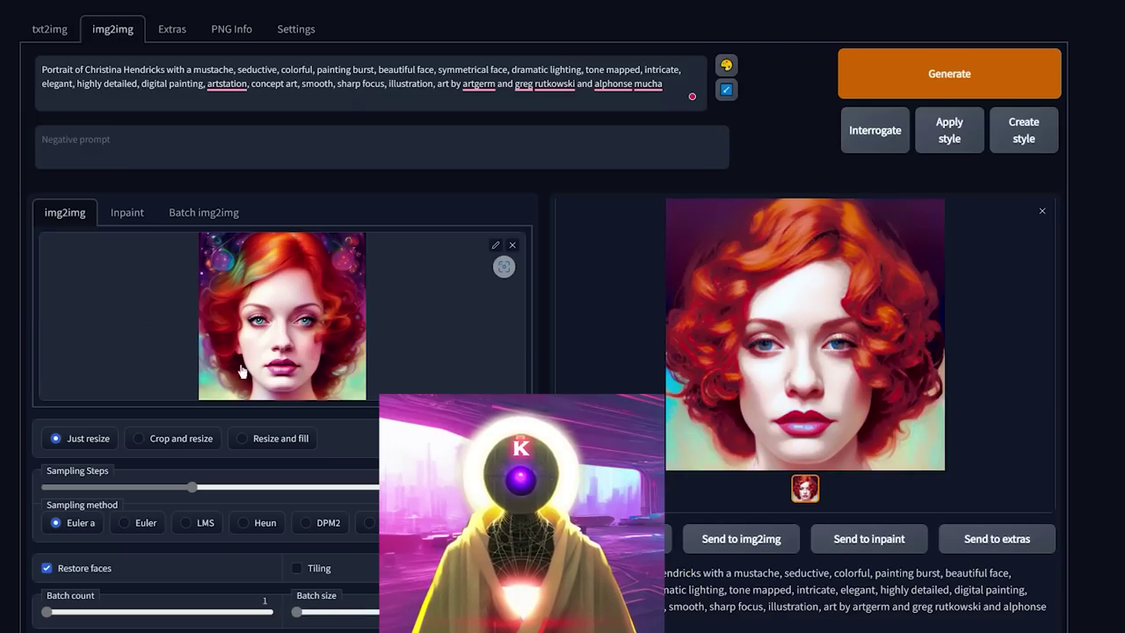
left_click_drag(676, 88, 42, 68)
left_click(139, 98)
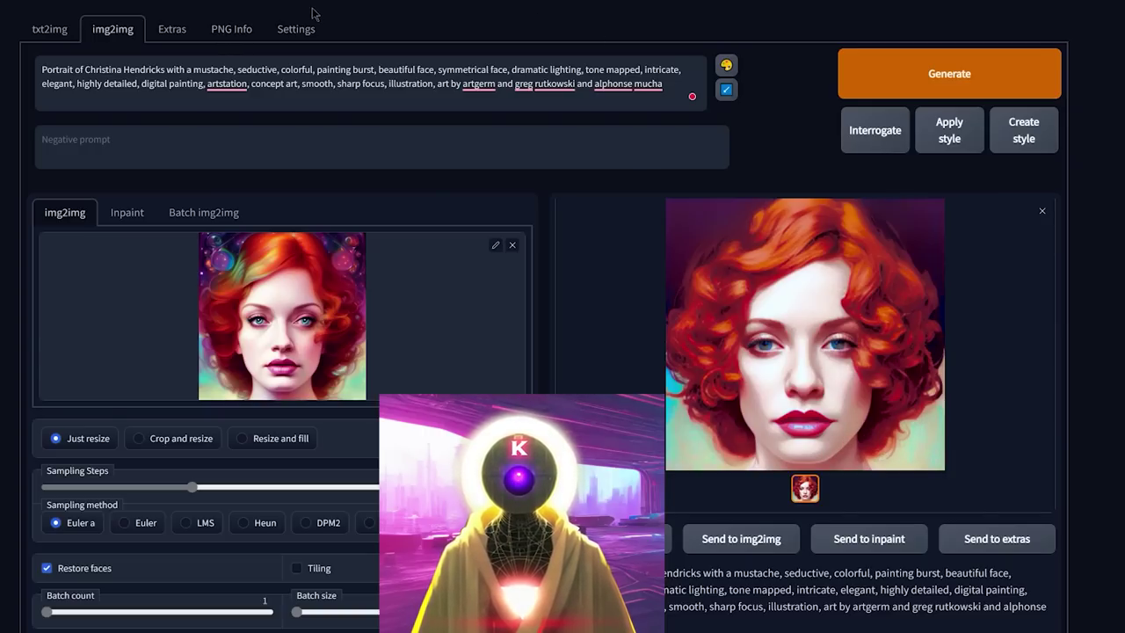
Try enabling img2img color correction and saving a copy before correction in the settings, and turn both options off again.
left_click(296, 29)
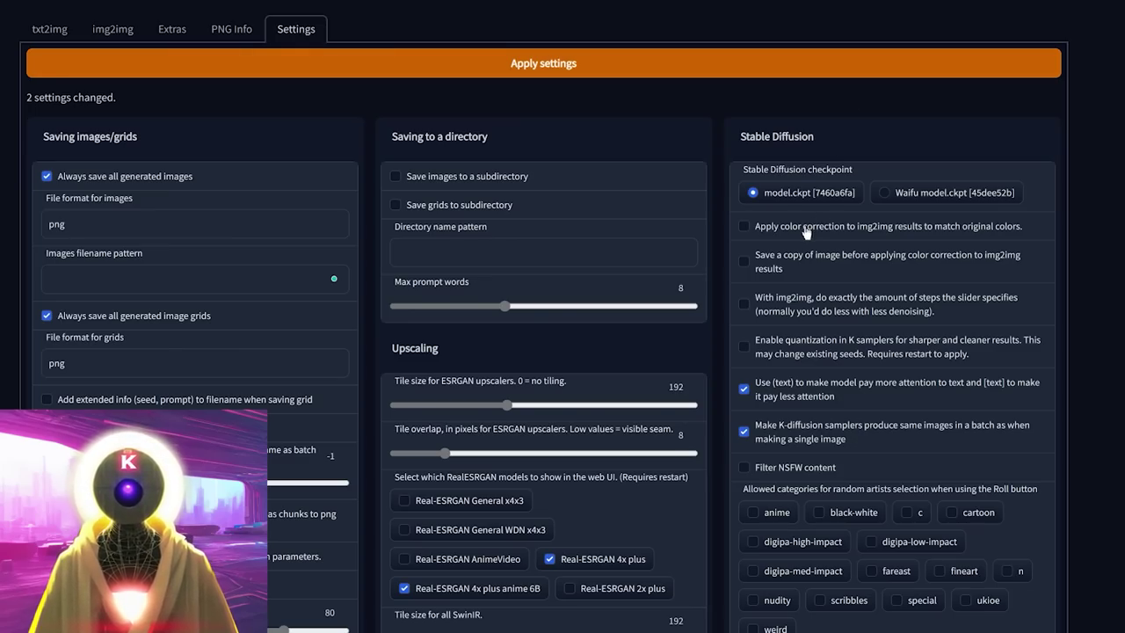
left_click(744, 227)
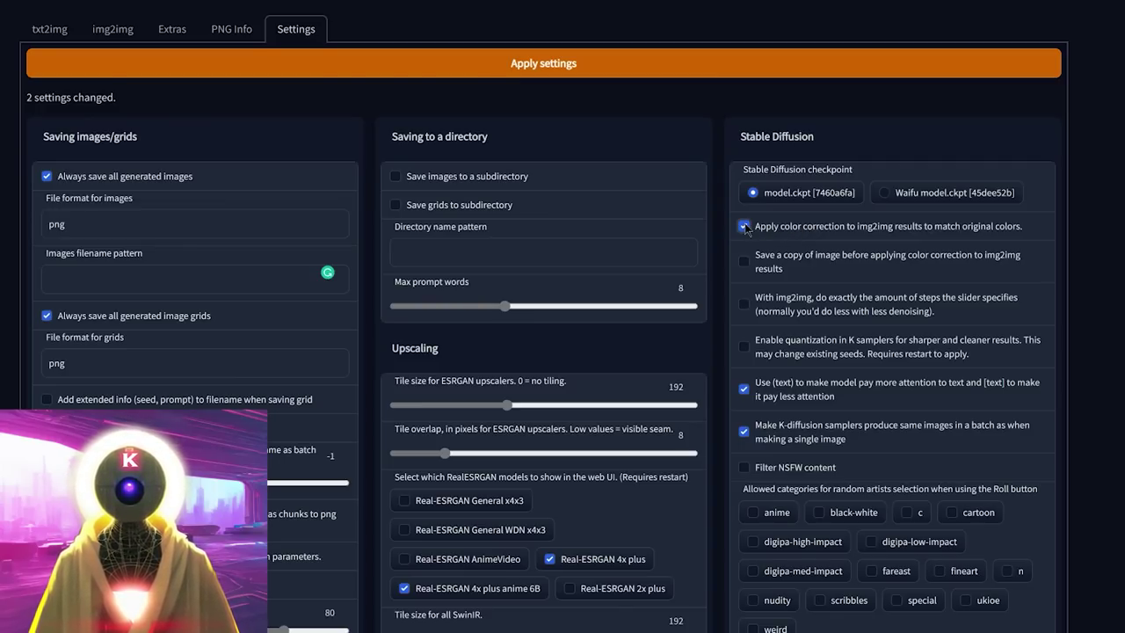
left_click(744, 262)
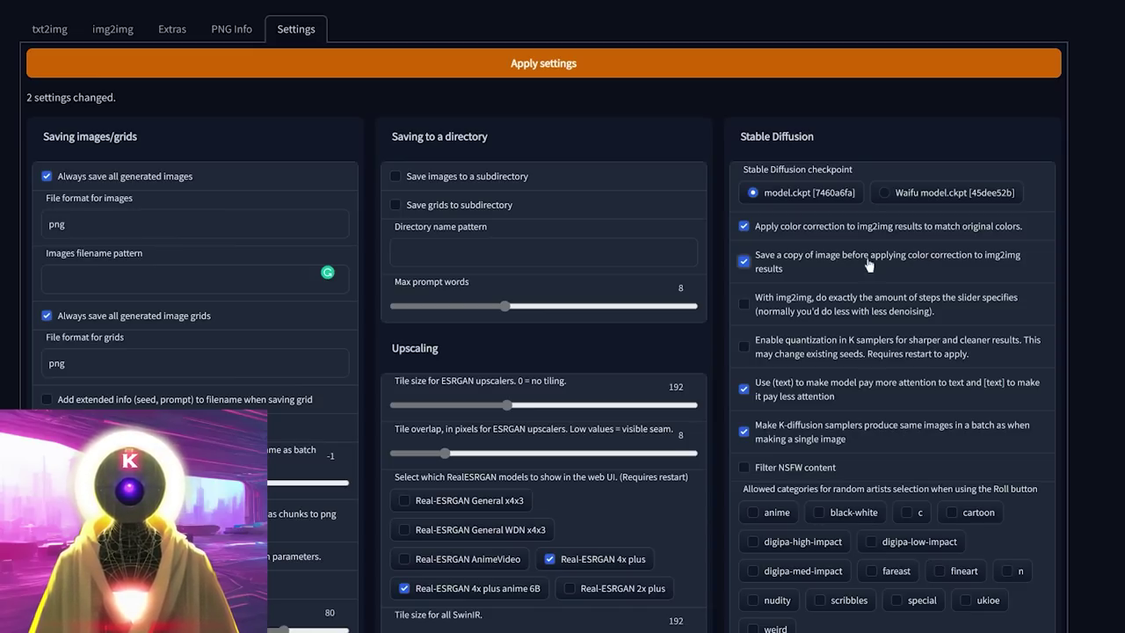
left_click(743, 261)
left_click(743, 226)
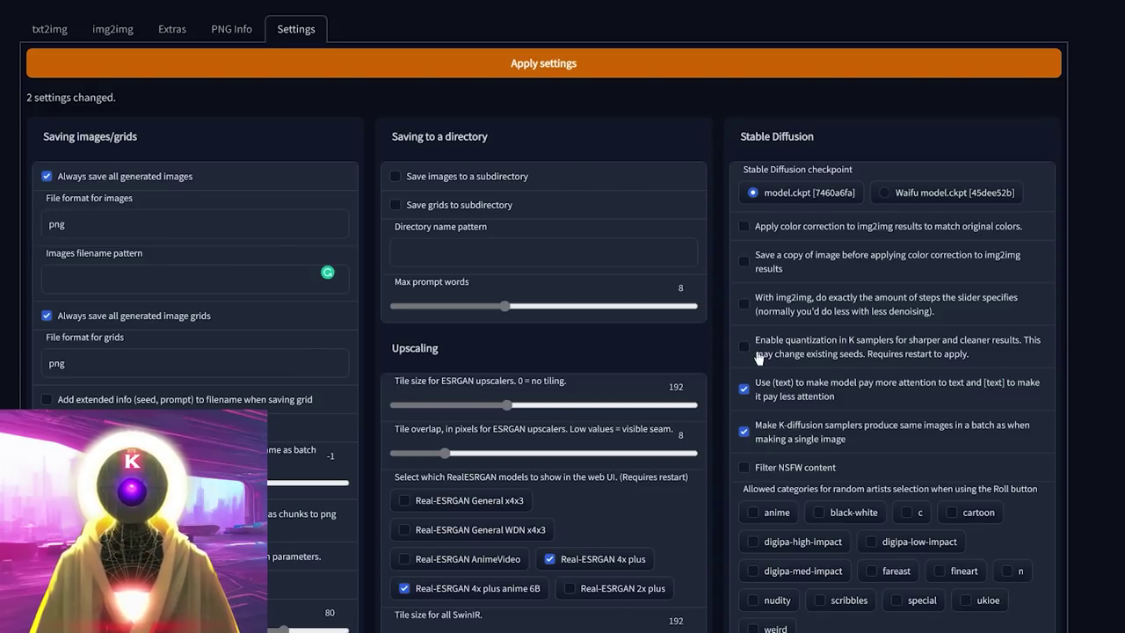
scroll(812, 301, "down", 1)
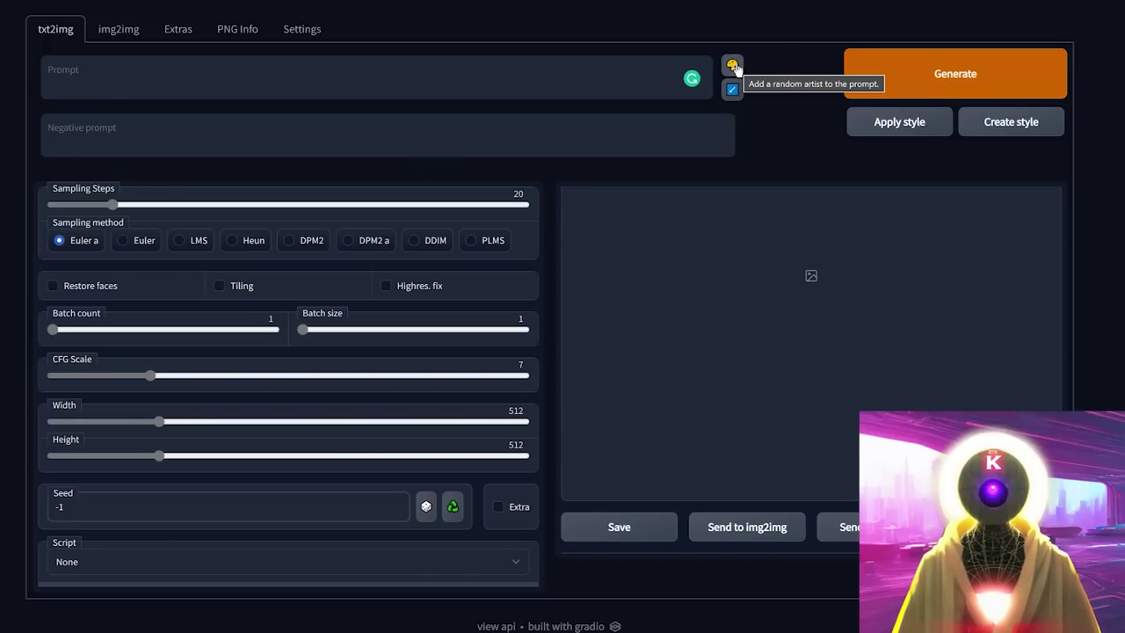
Try adding four random artists to the empty txt2img prompt, and clear the prompt again.
left_click(733, 67)
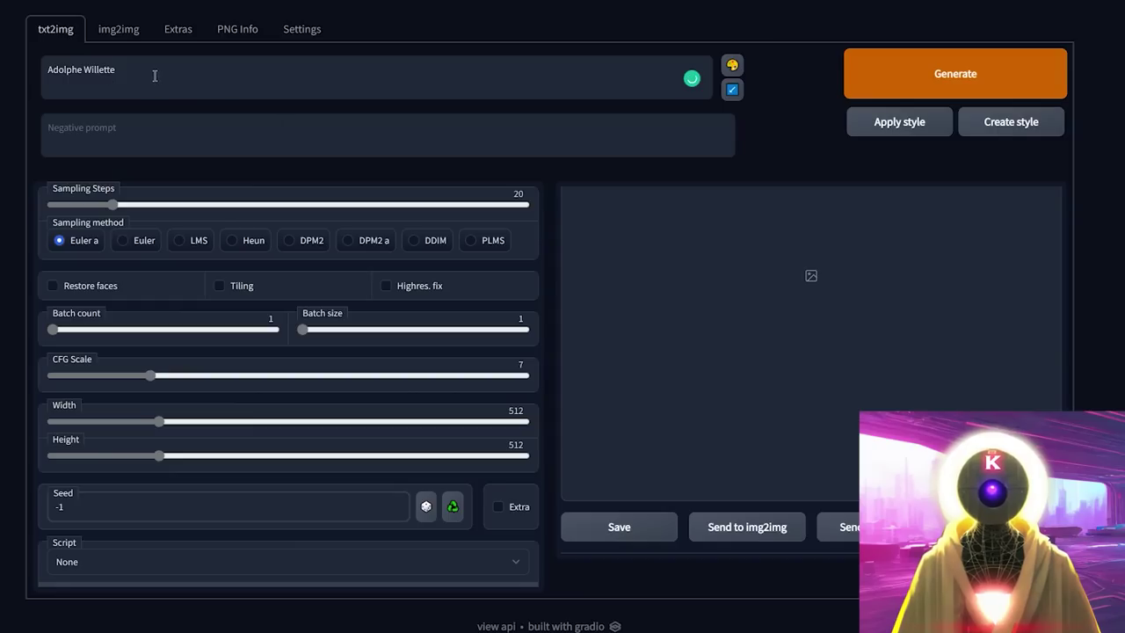
left_click(734, 67)
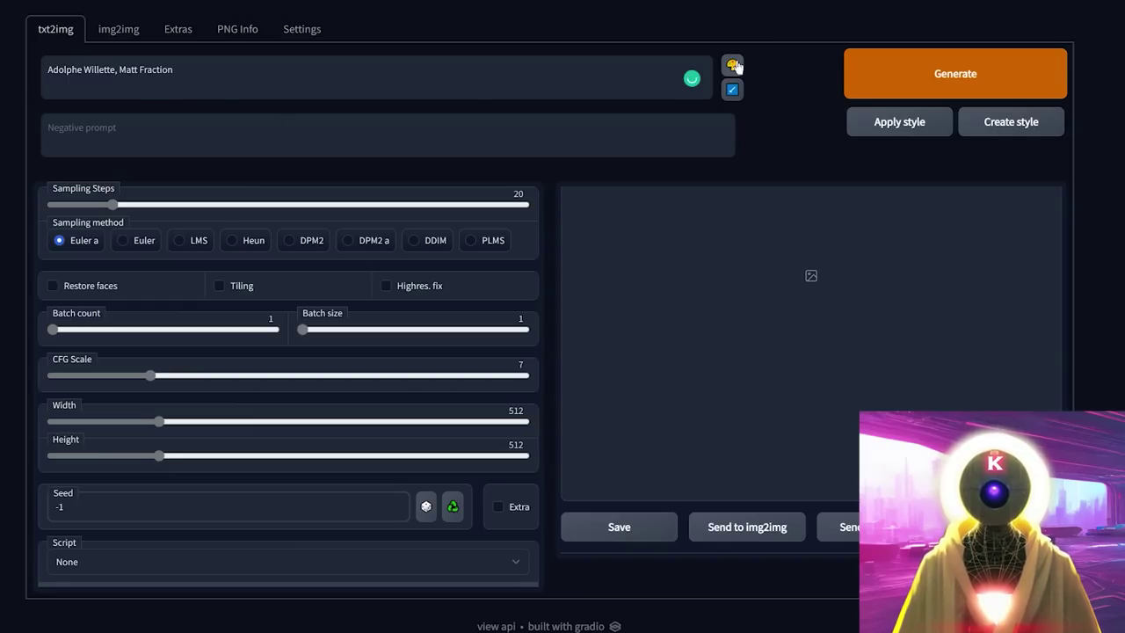
left_click(735, 67)
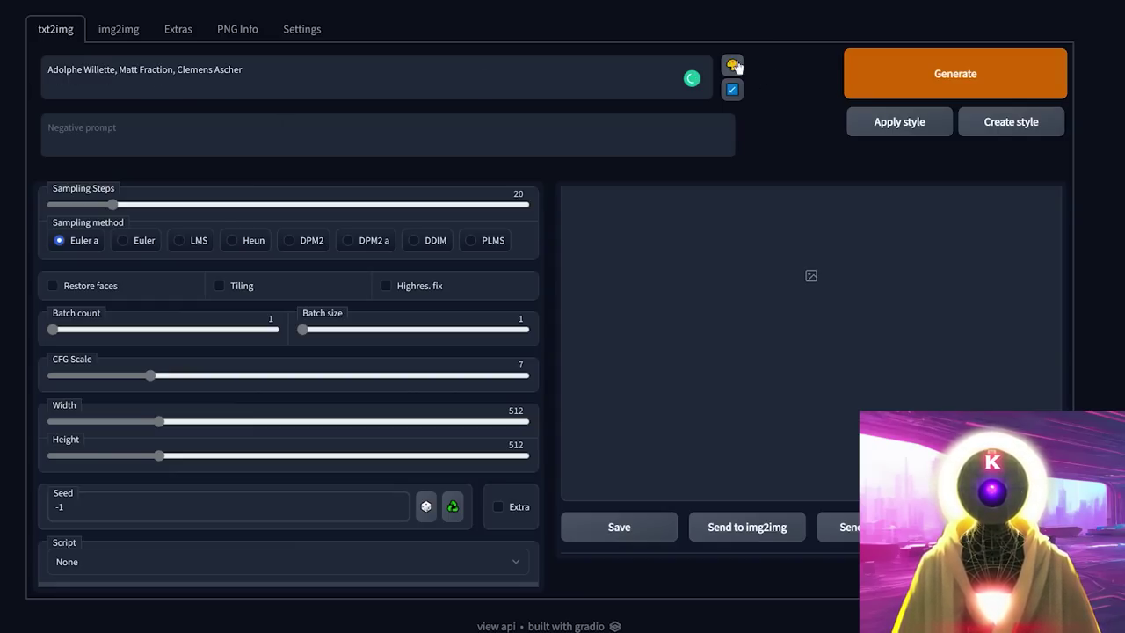
left_click(734, 66)
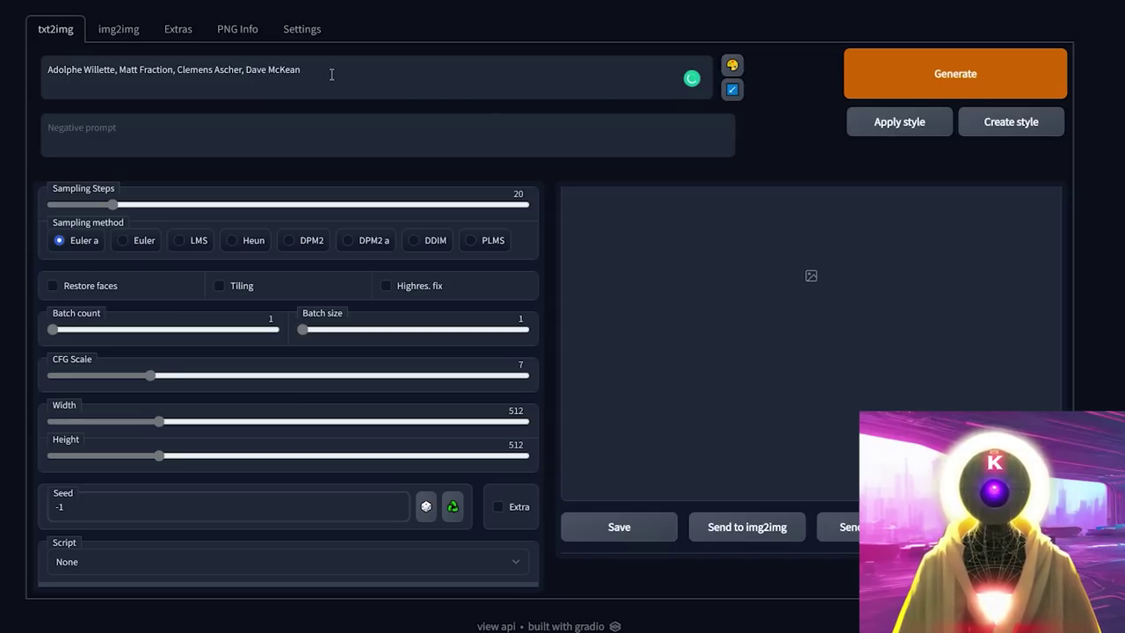
left_click_drag(331, 75, 45, 70)
key("BackSpace")
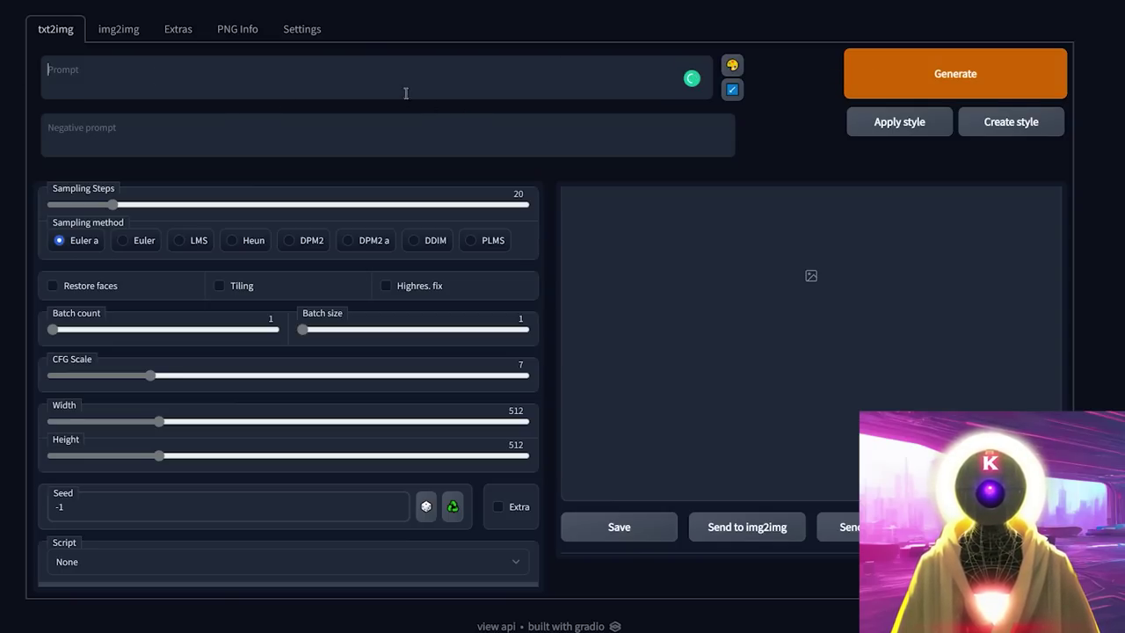
Set the image creation progress display to every 1 sampling step in the User interface settings.
left_click(302, 29)
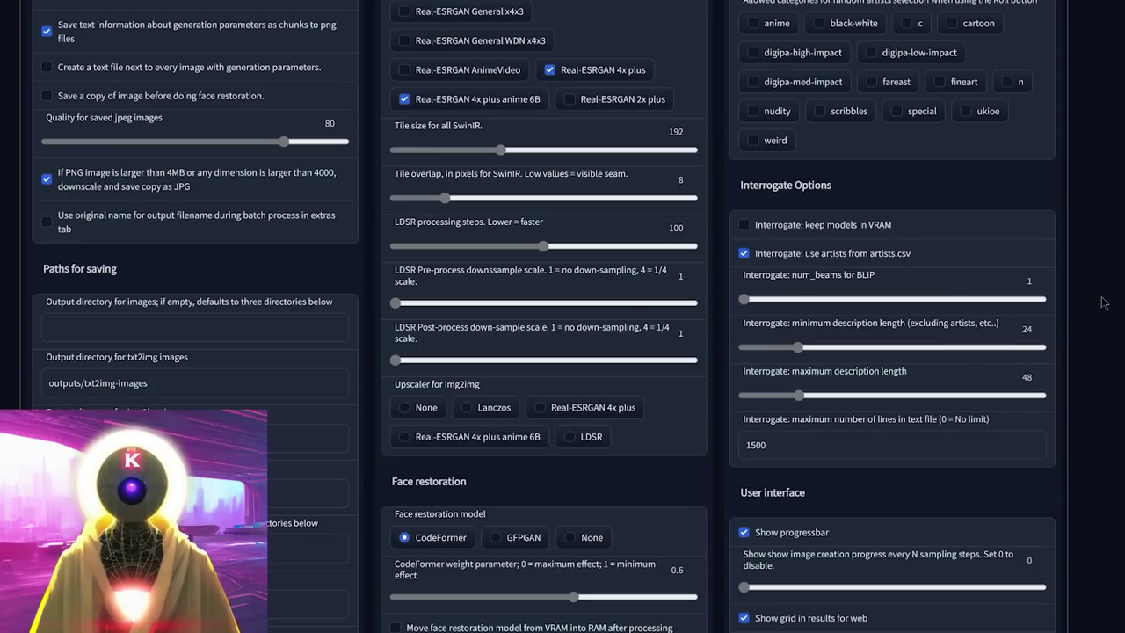
scroll(865, 254, "down", 3)
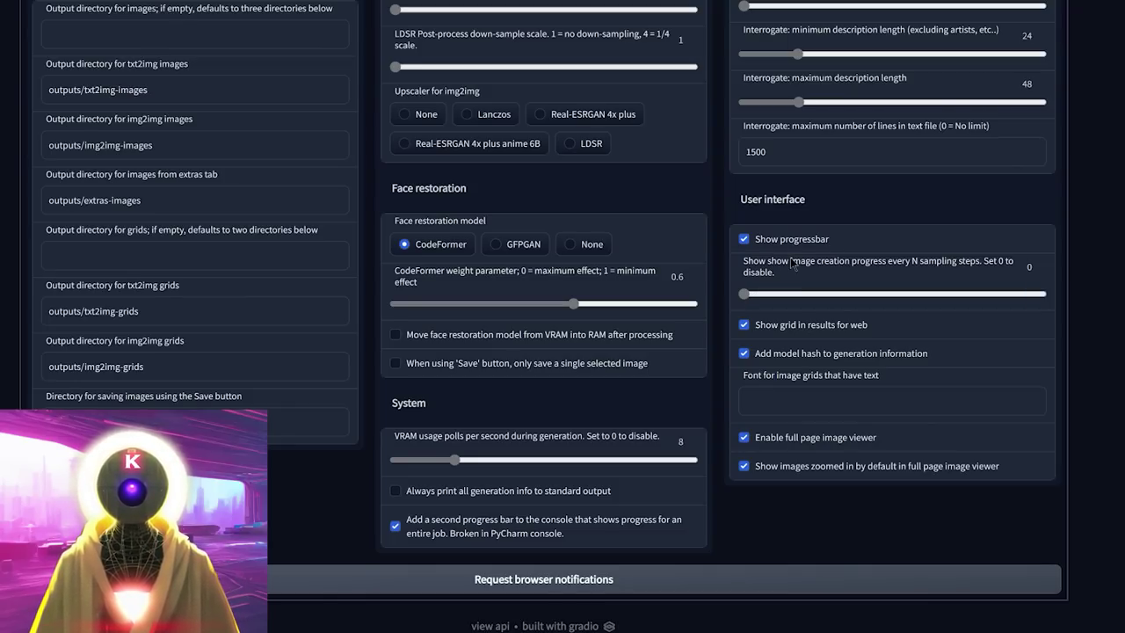
left_click(751, 296)
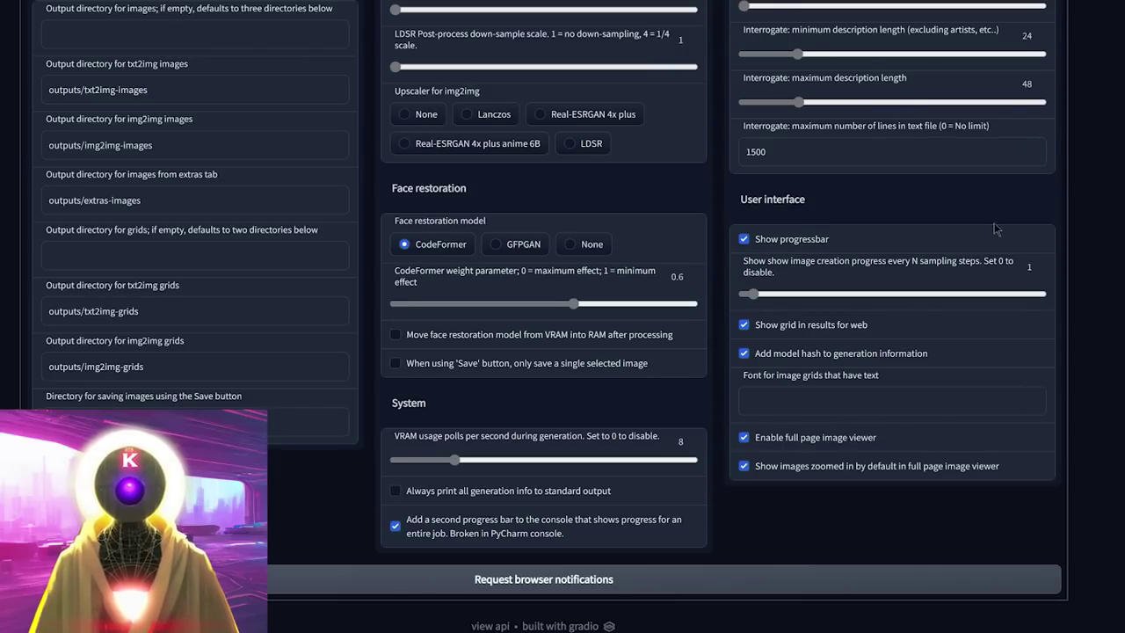
scroll(952, 343, "up", 15)
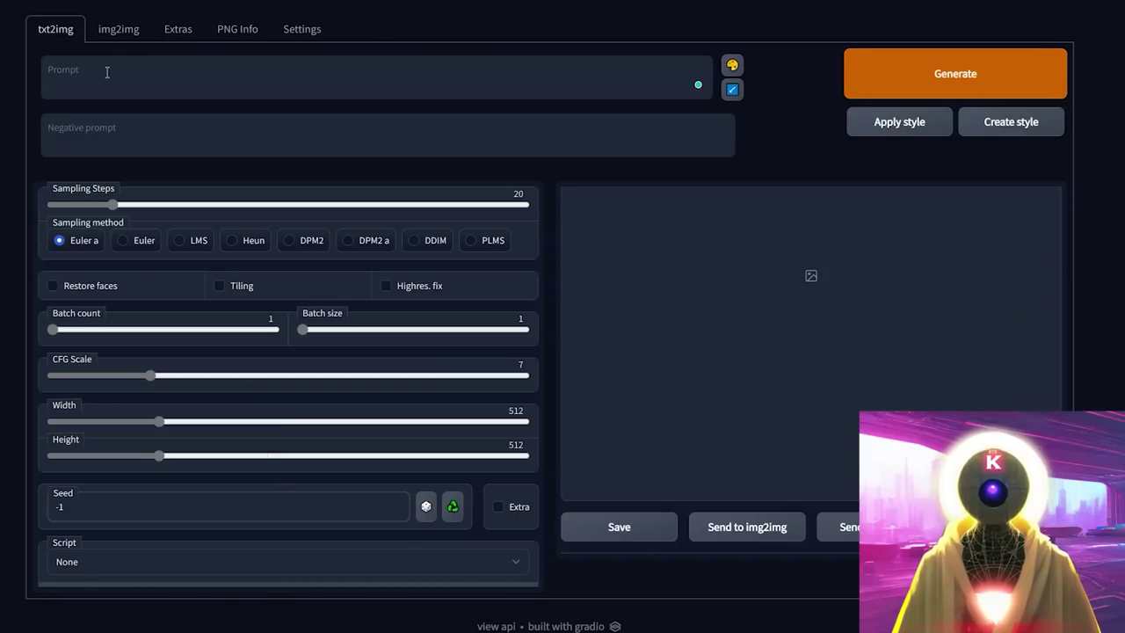
Copy the intricate elaborate treehouse prompt from the Waifu Diffusion Discord thread into the txt2img prompt, and generate an image.
left_click(108, 79)
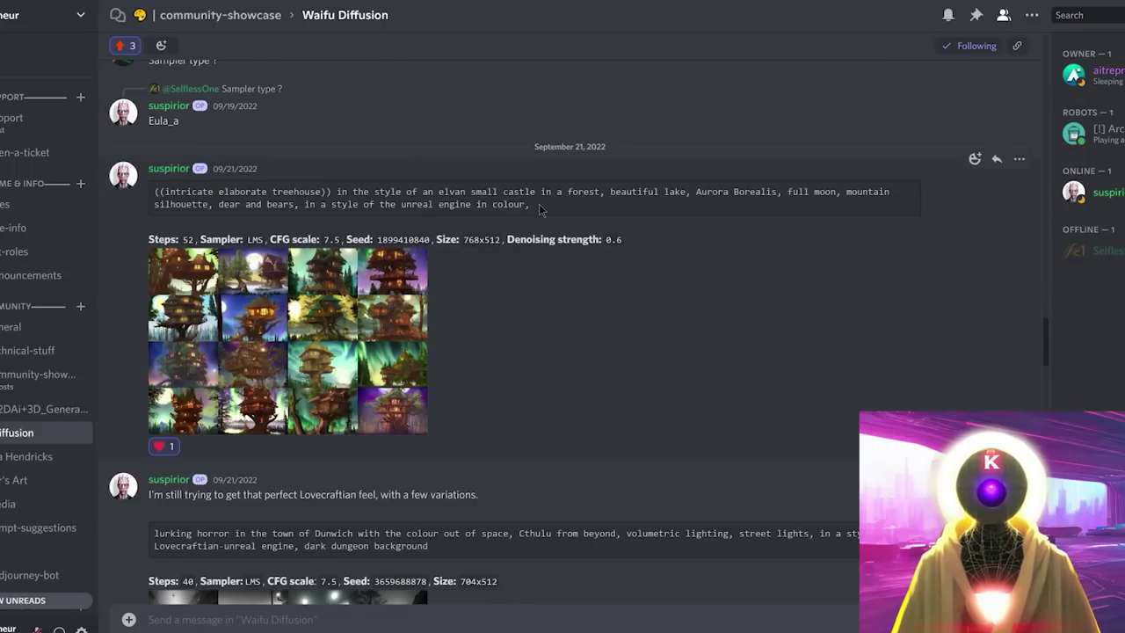
triple_click(248, 191)
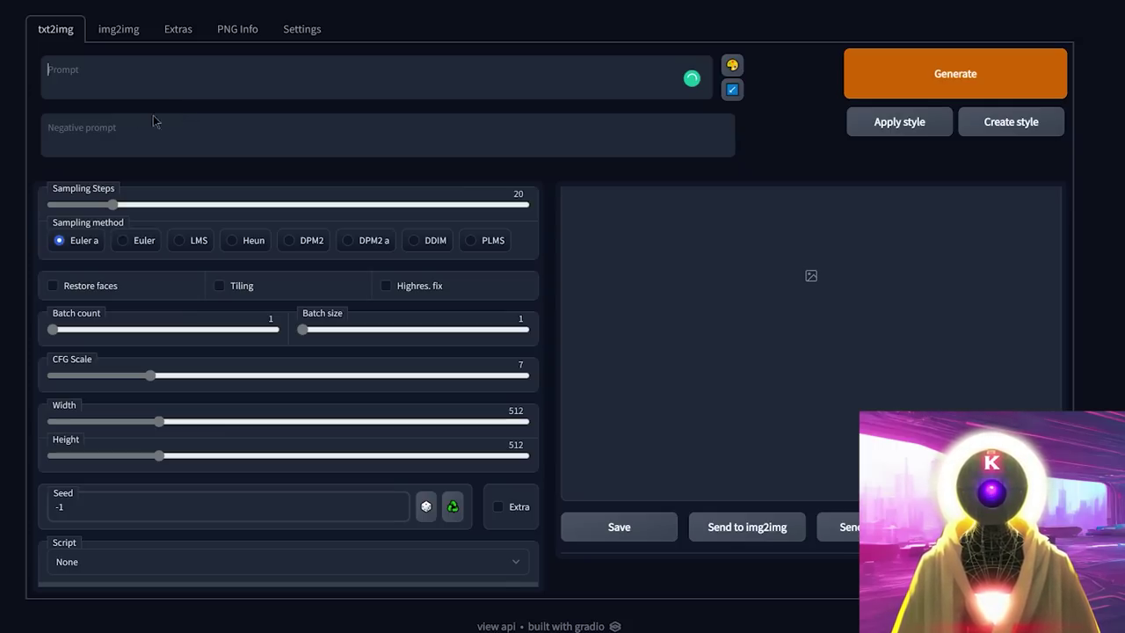
type("((intricate elaborate treehouse)) in the style of an elvan small castle in a forest, beautiful lake, Aurora Borealis, full moon, mountain silhouette, dear and bears, in a style of the unreal engine in colour,")
left_click(957, 70)
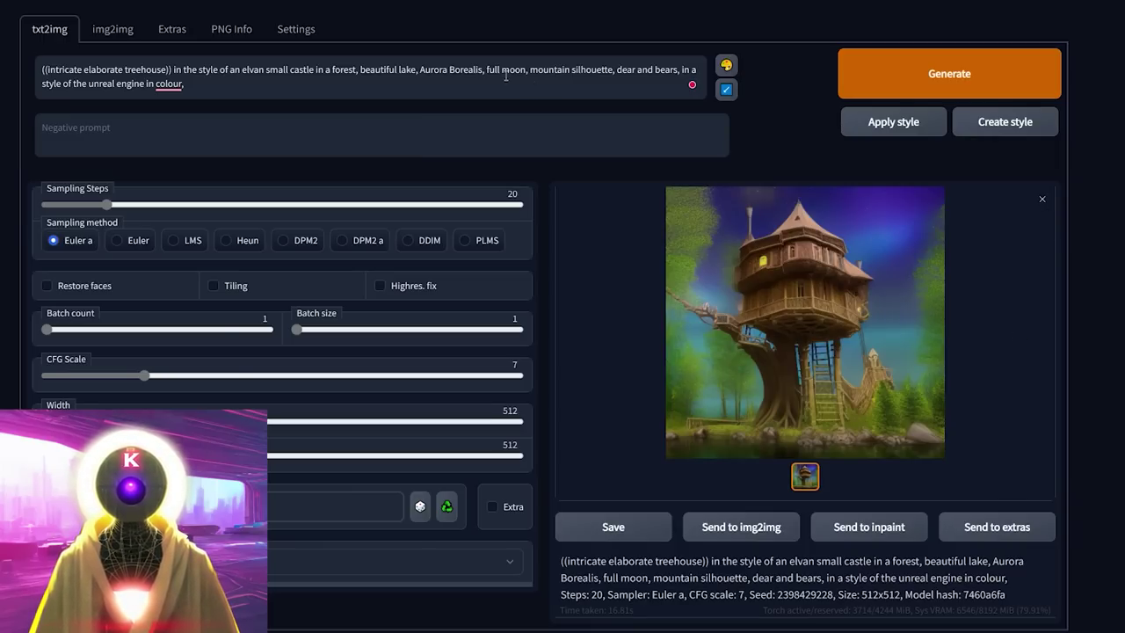
Look through the settings again, and add a random artist to the end of the treehouse prompt in txt2img.
left_click(296, 29)
scroll(1065, 363, "down", 10)
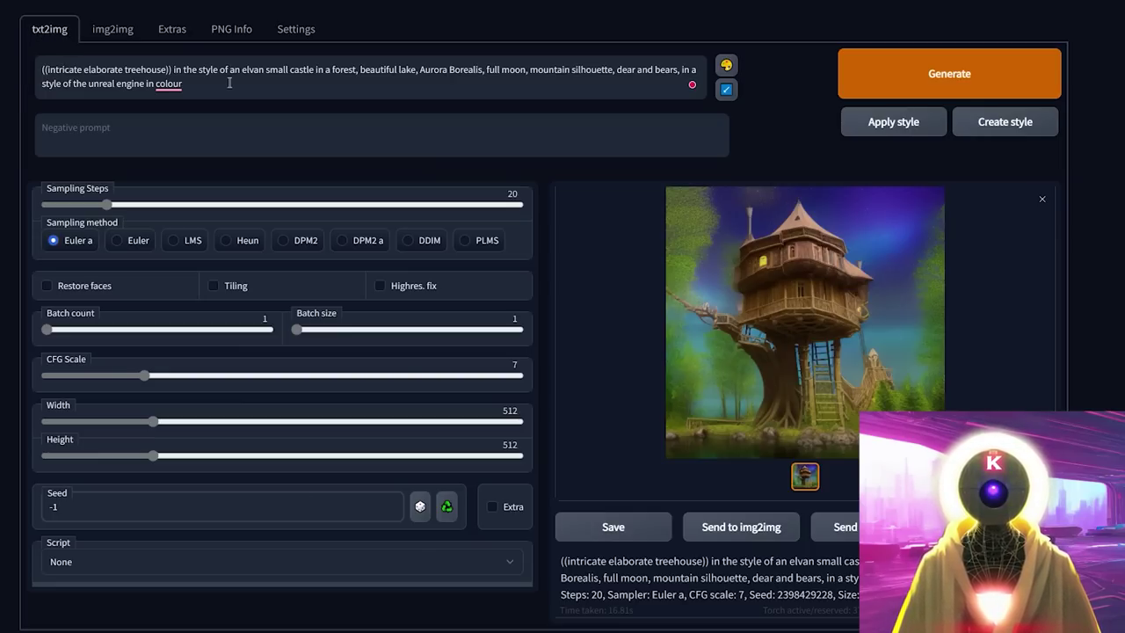
left_click(725, 66)
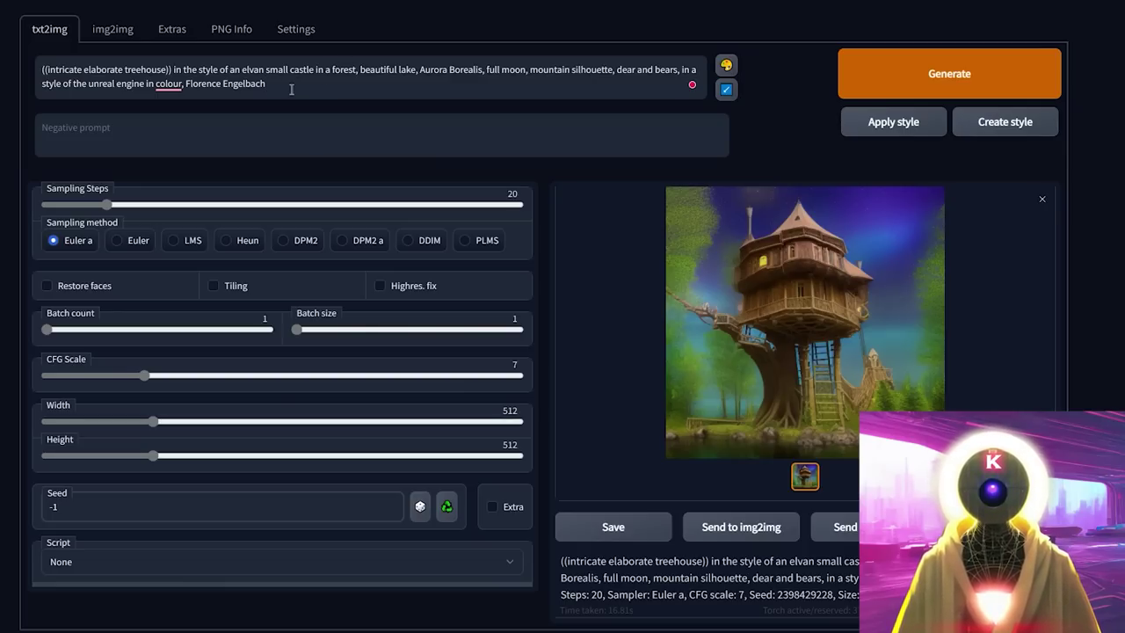
left_click_drag(283, 88, 182, 83)
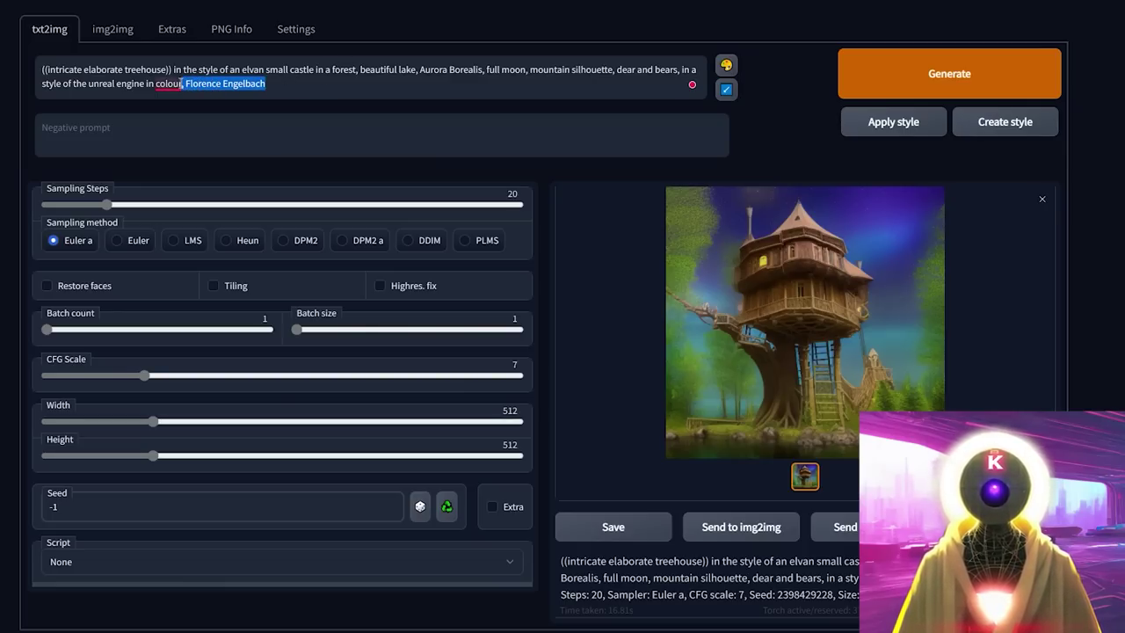
Examine the wiki's negative prompt examples for purple and tentacles, comparing them with the original images.
left_click(208, 137)
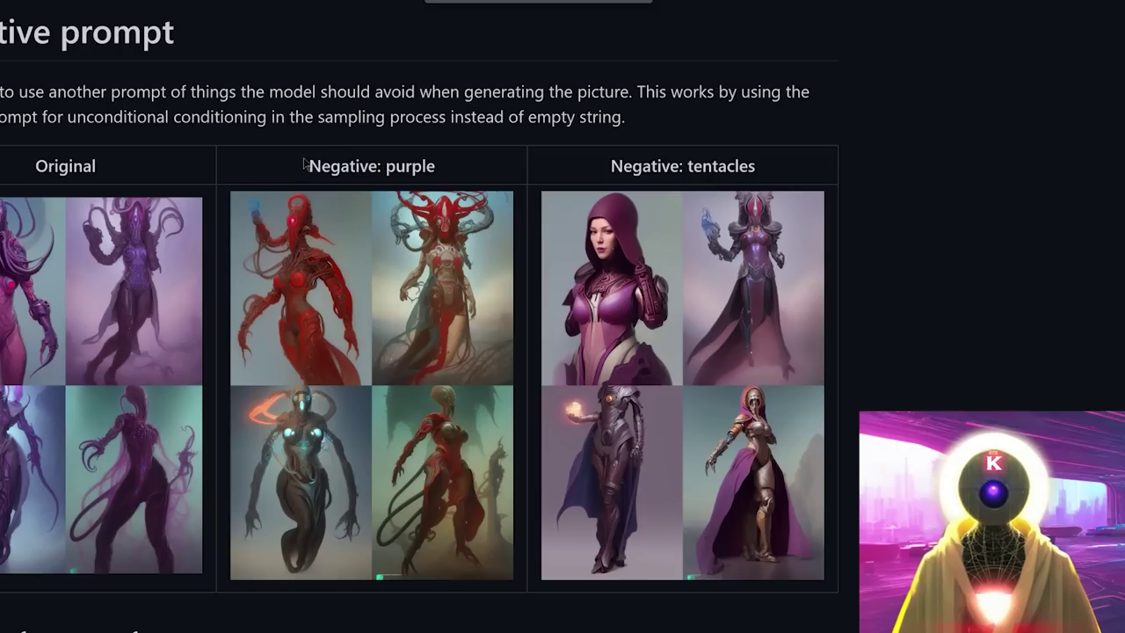
double_click(398, 173)
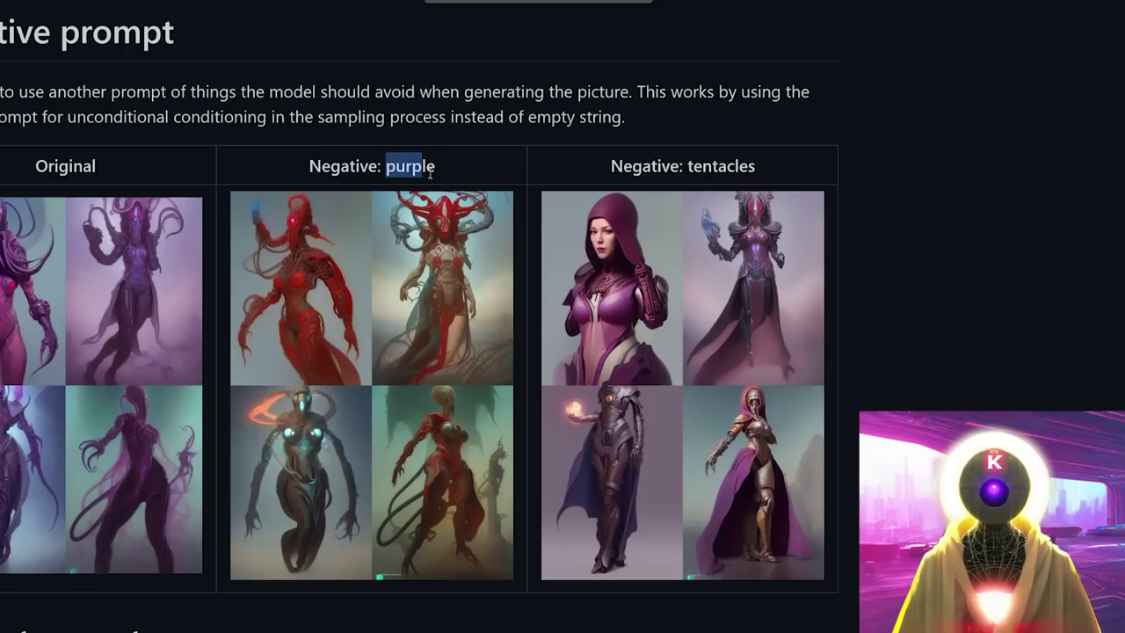
left_click(422, 198)
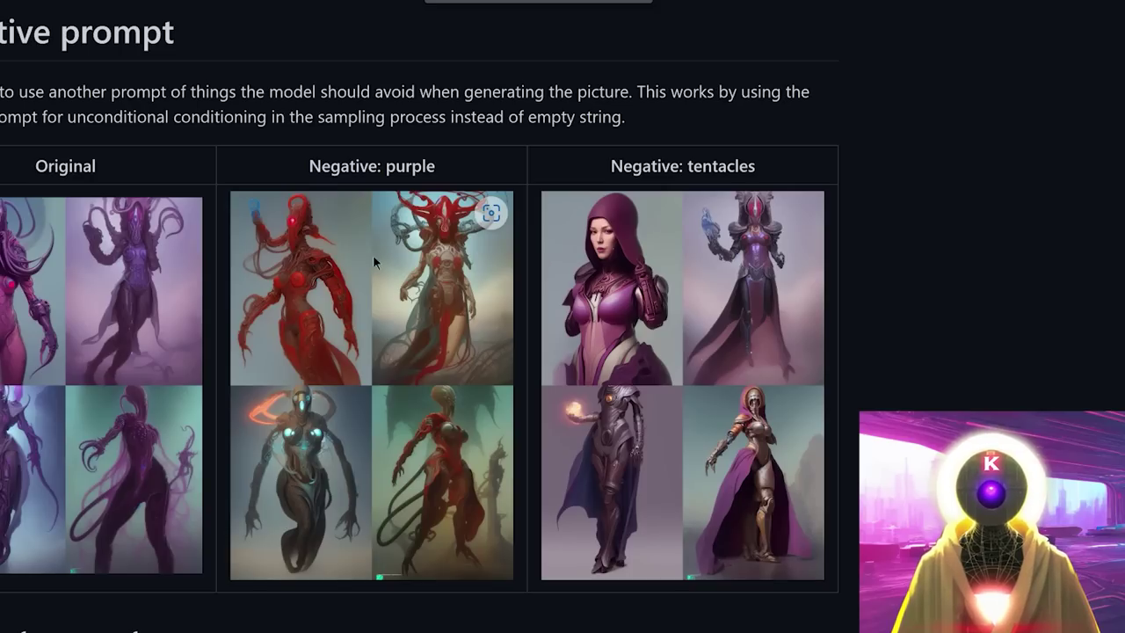
double_click(734, 166)
left_click(738, 164)
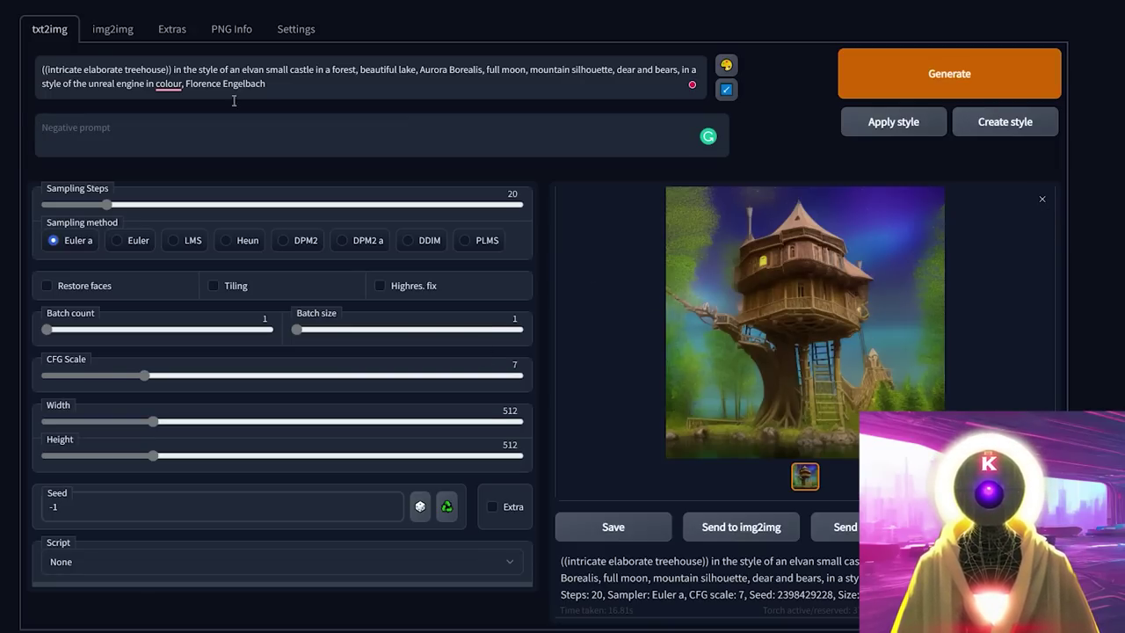
Enter green as the negative prompt, generate a new treehouse image, and highlight the main prompt to review it.
type("gree")
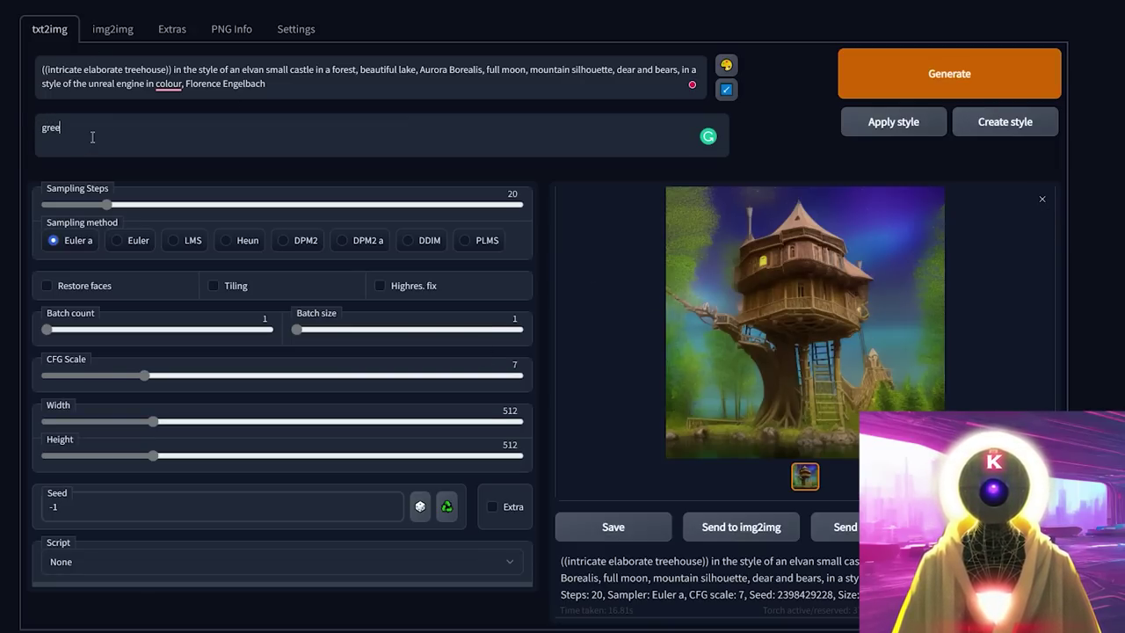
type("n")
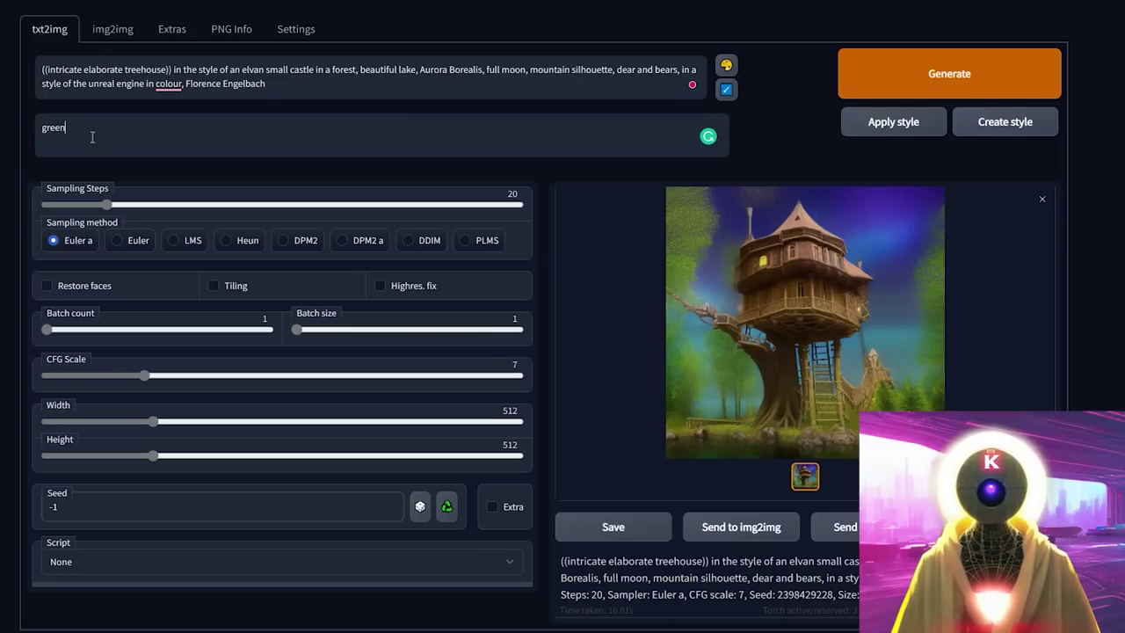
left_click(902, 82)
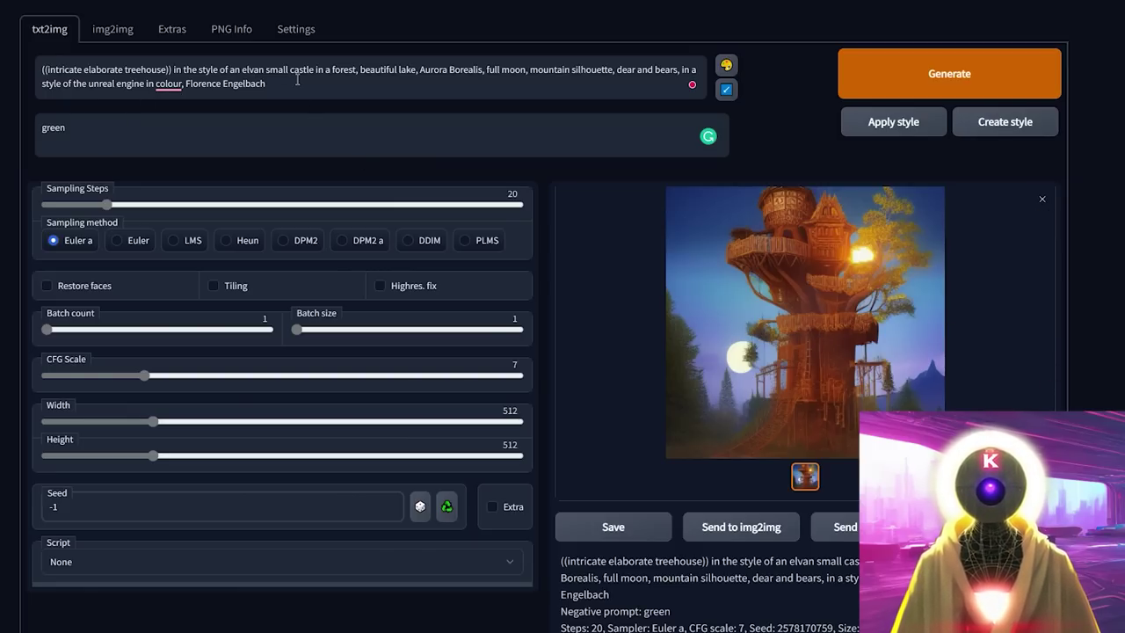
left_click_drag(297, 79, 37, 56)
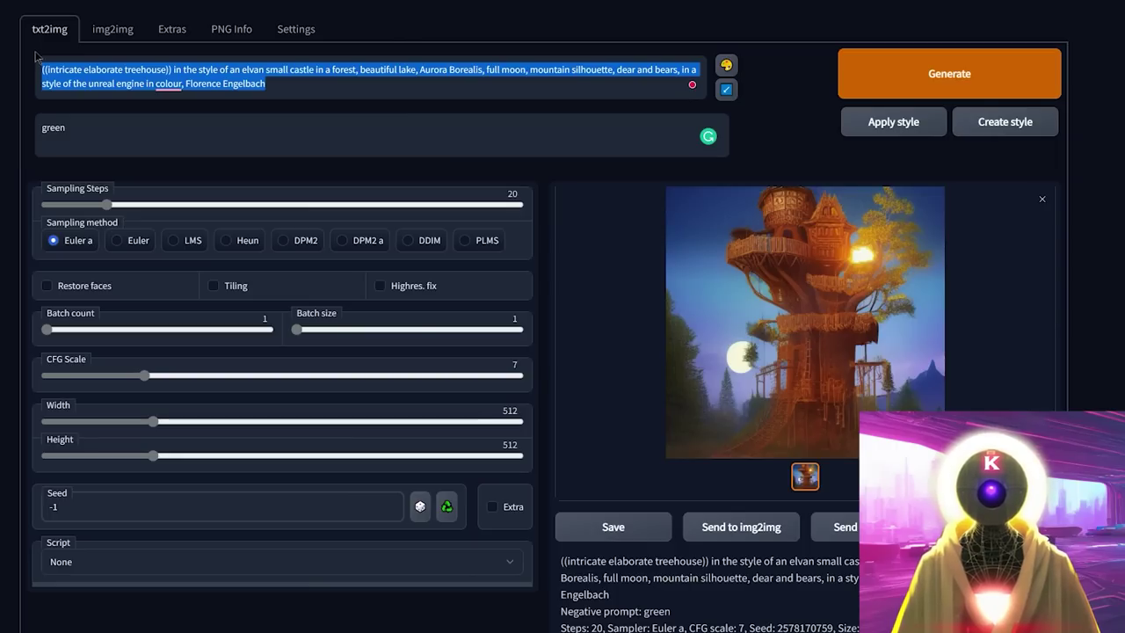
left_click(301, 82)
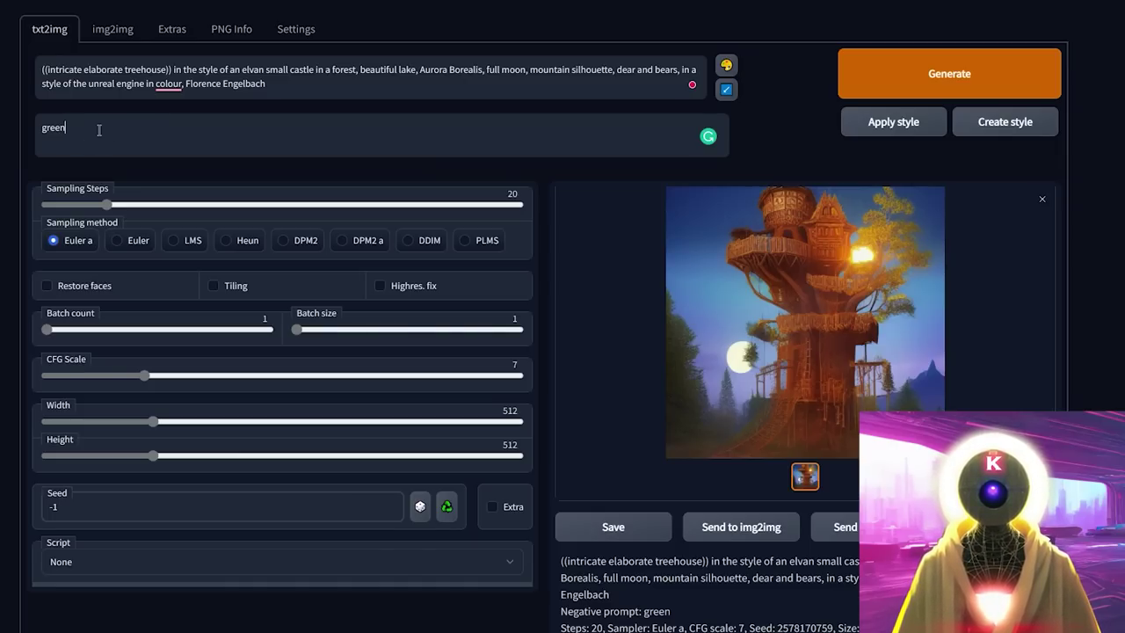
Enable Tiling with Restore faces left off, and generate a tileable image from the treehouse prompt.
left_click(76, 289)
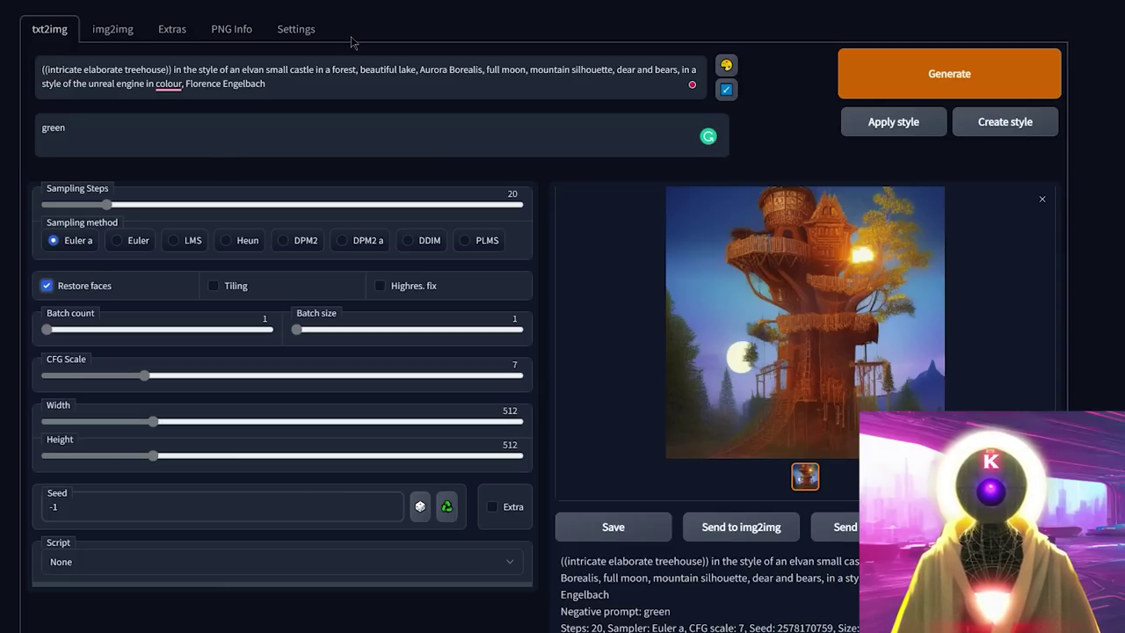
left_click(91, 291)
left_click(220, 291)
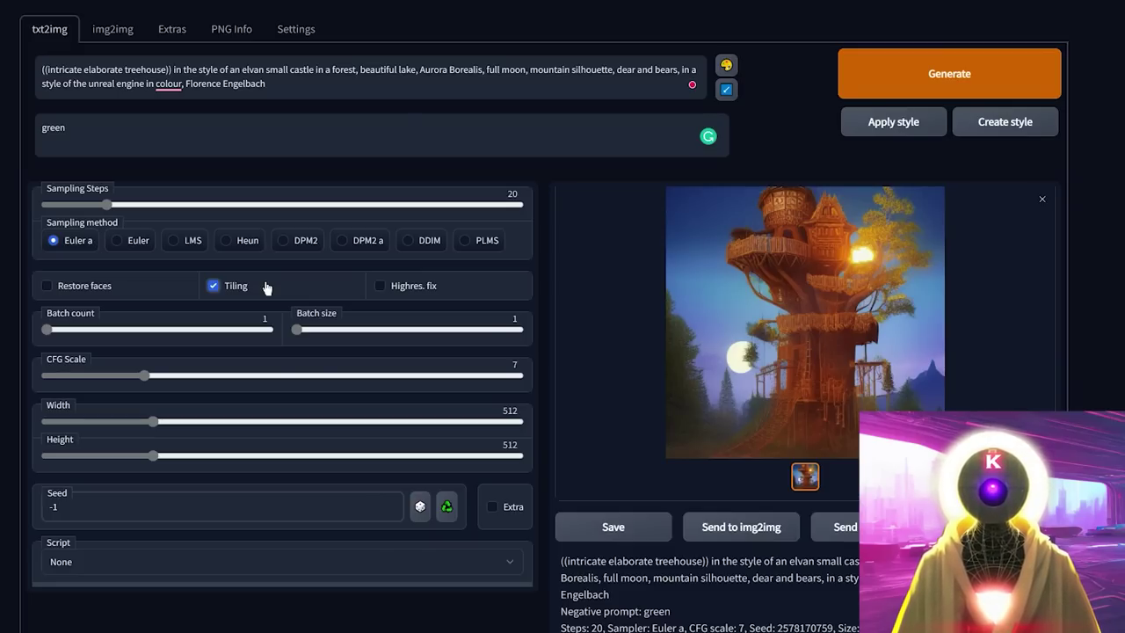
left_click(956, 80)
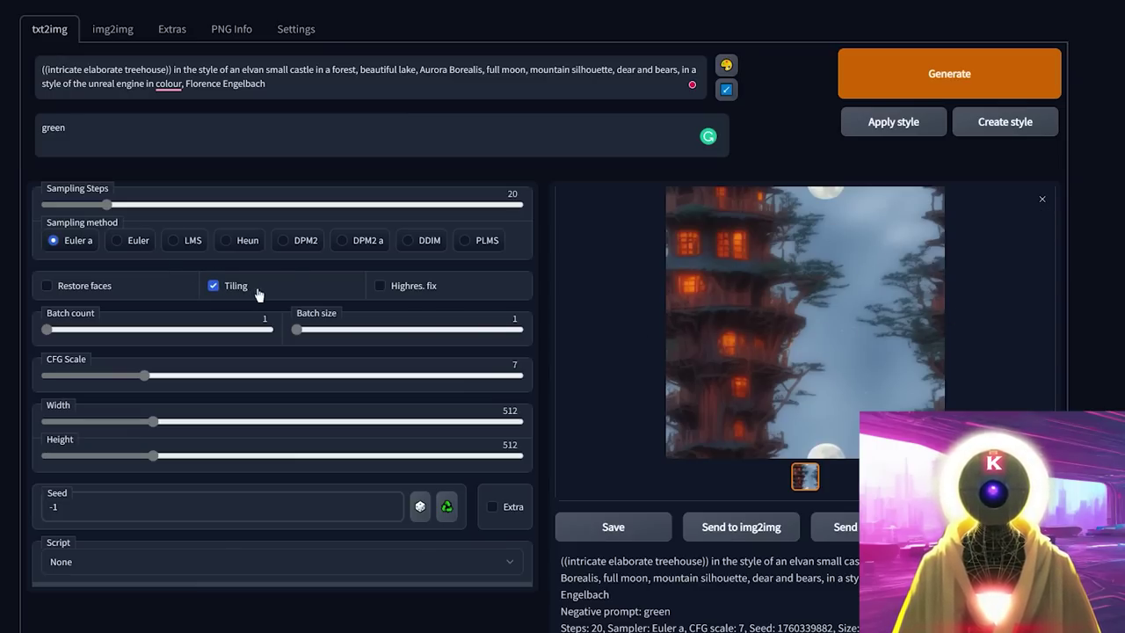
Load the tiled treehouse image into the Seamless Texture Checker, and vary the tile width to inspect how the pattern repeats.
left_click_drag(781, 364, 551, 243)
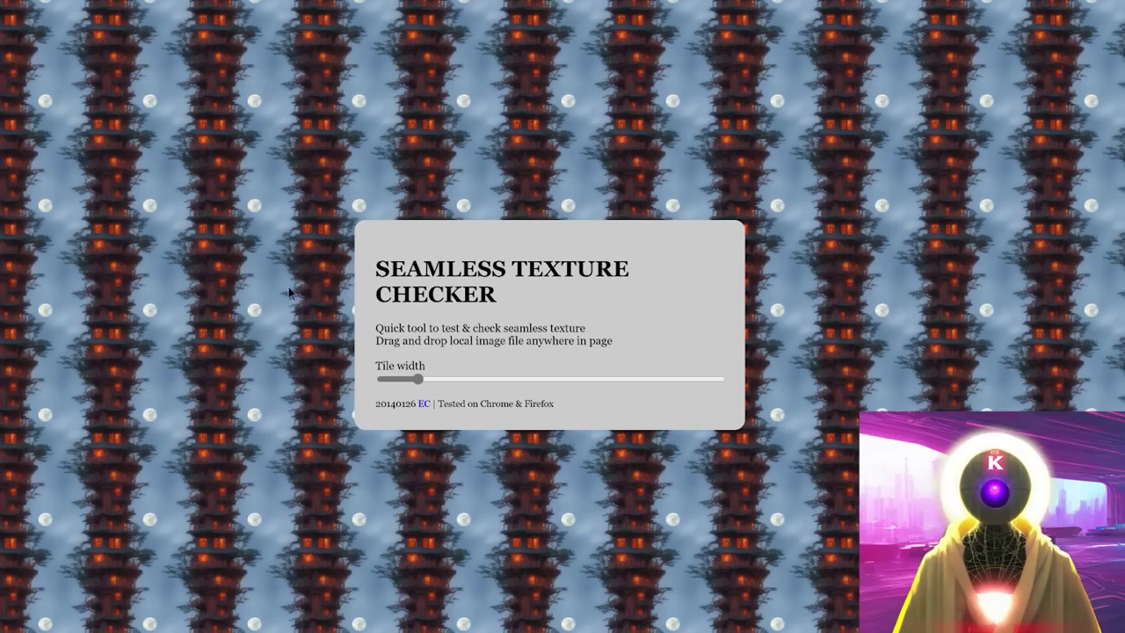
left_click_drag(421, 378, 406, 379)
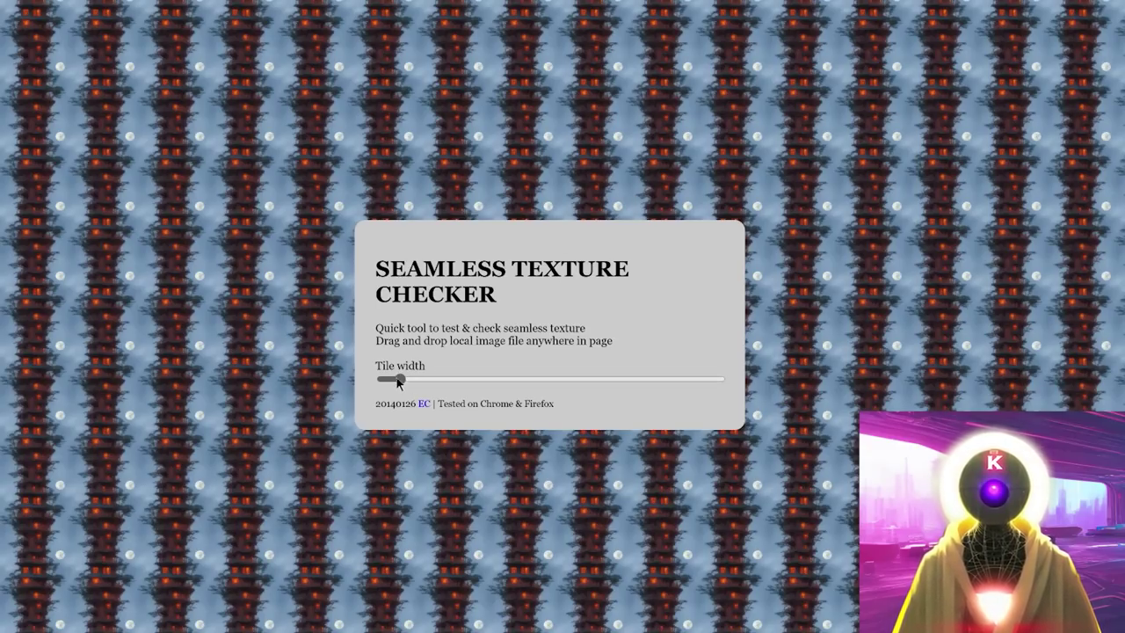
left_click_drag(400, 380, 455, 380)
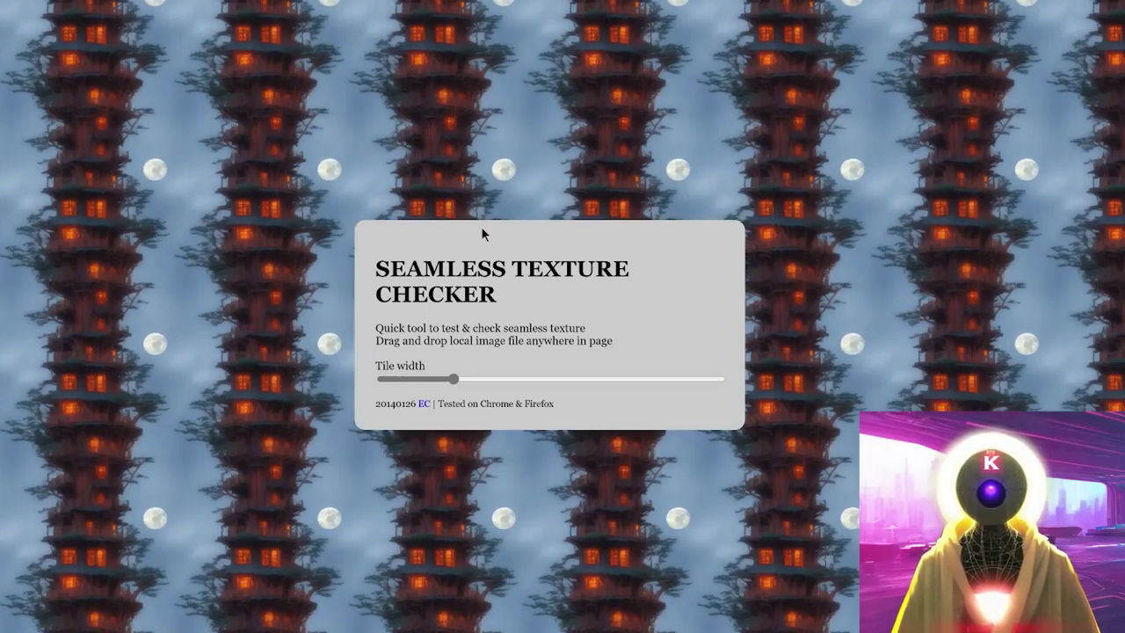
left_click_drag(431, 380, 398, 379)
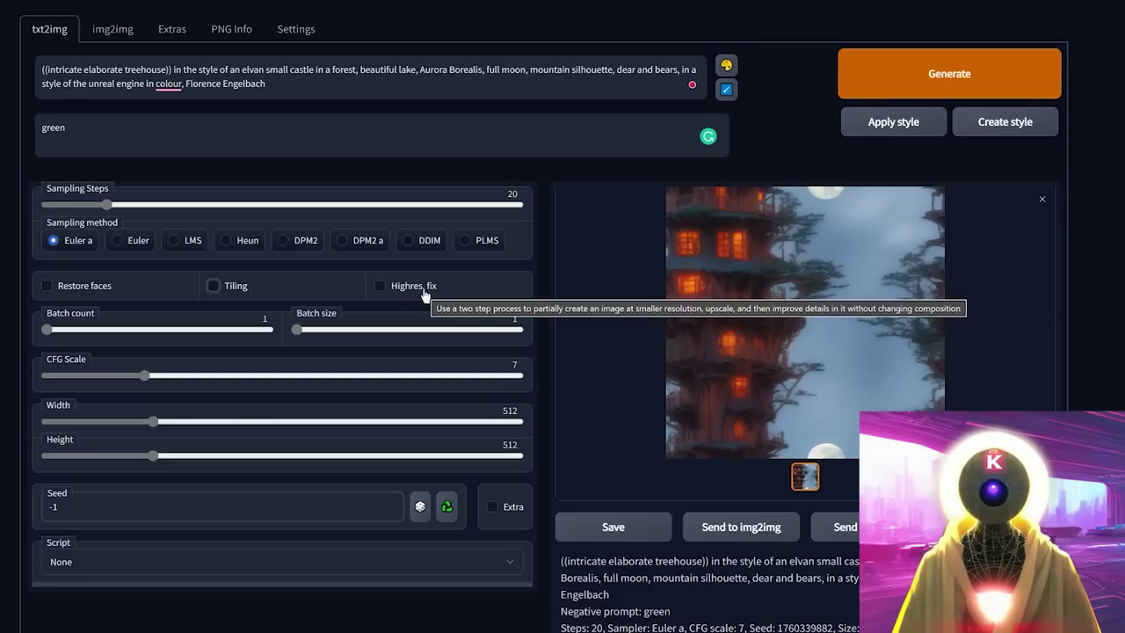
Try enabling Highres. fix and turn it off again, and set the script to Prompts from file or textbox.
left_click(424, 293)
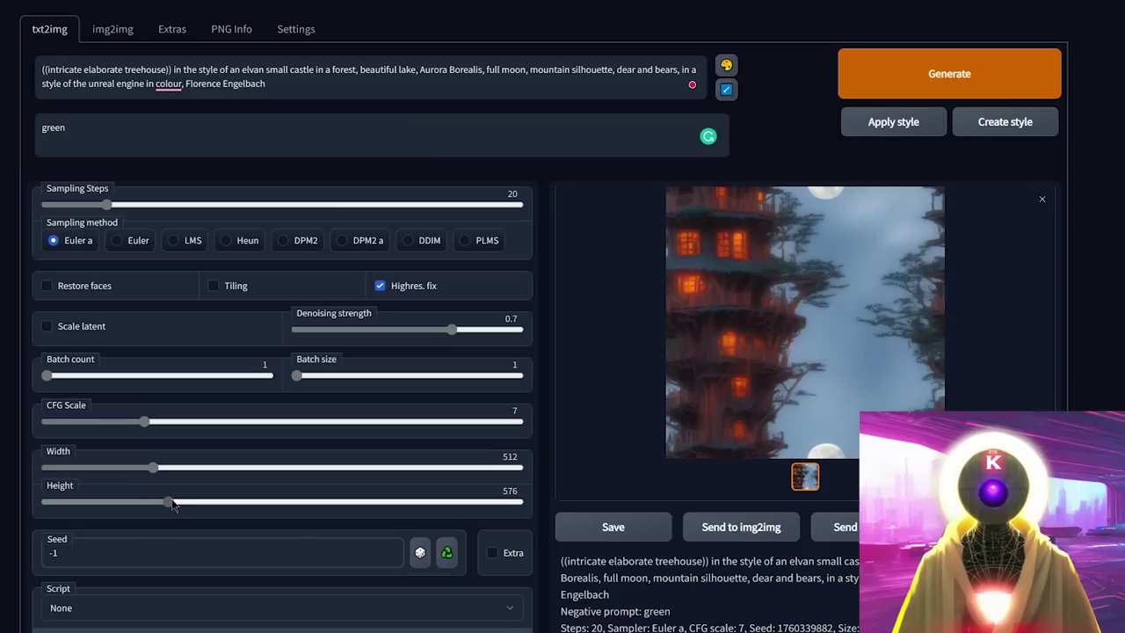
left_click(408, 286)
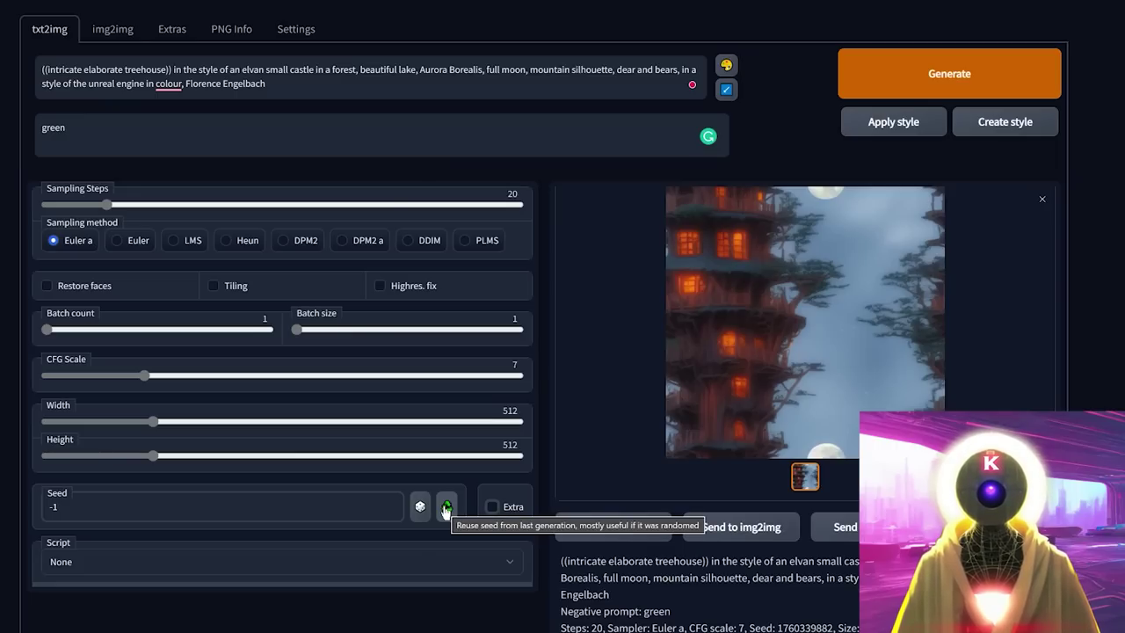
left_click(509, 571)
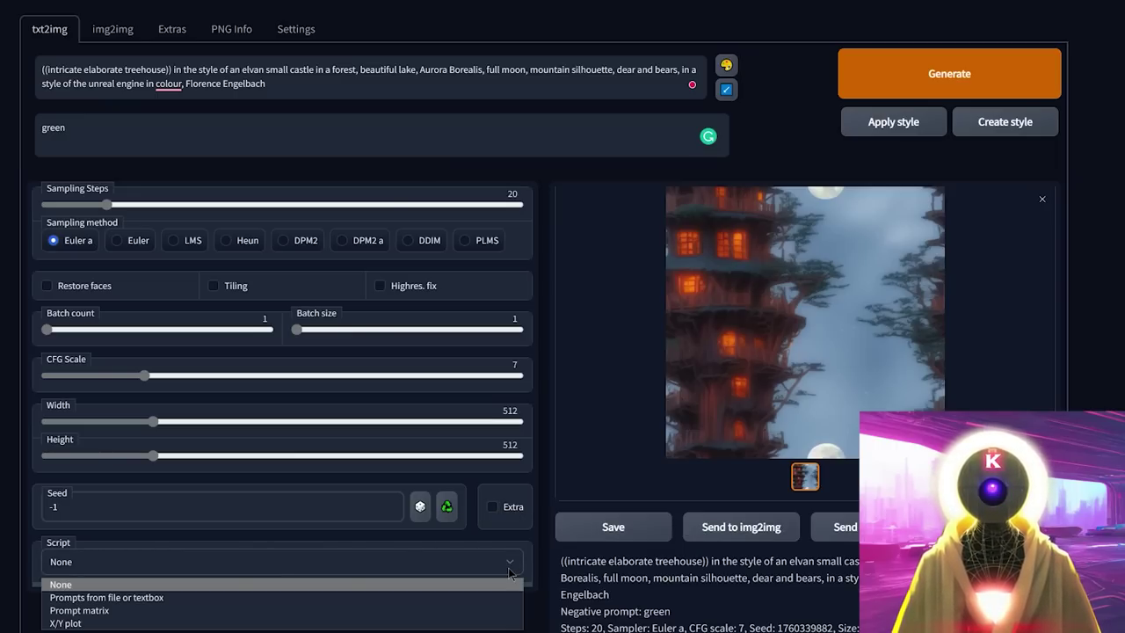
left_click(84, 596)
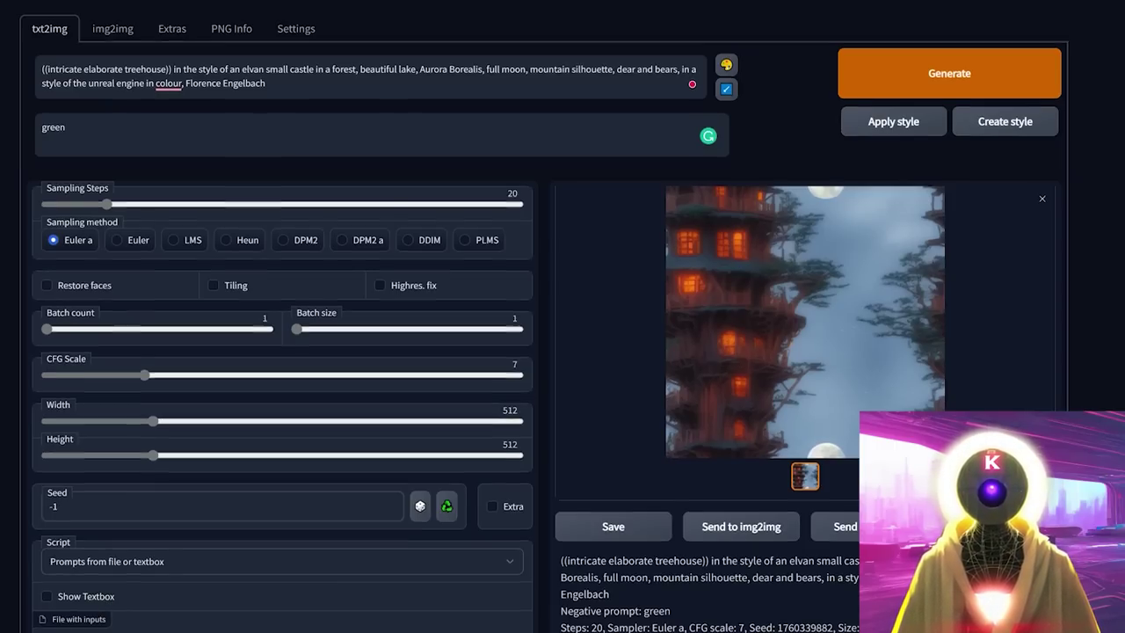
Read the Prompt matrix documentation, highlighting the | separator and the illustration and cinematic lighting parts of the busy city street example.
scroll(237, 360, "down", 3)
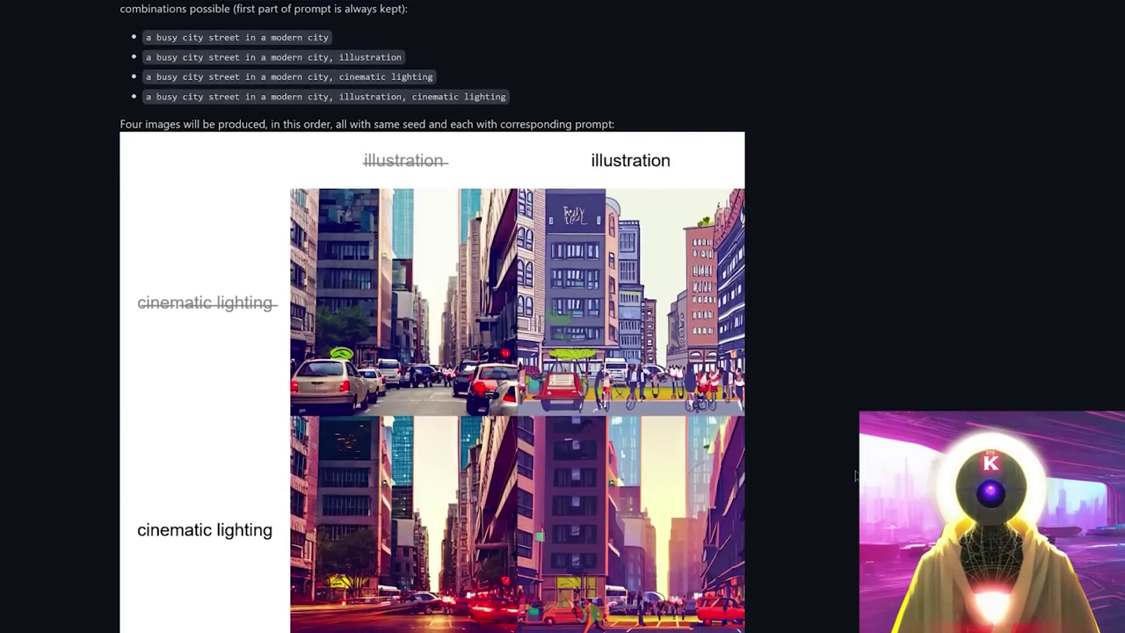
scroll(874, 316, "up", 2)
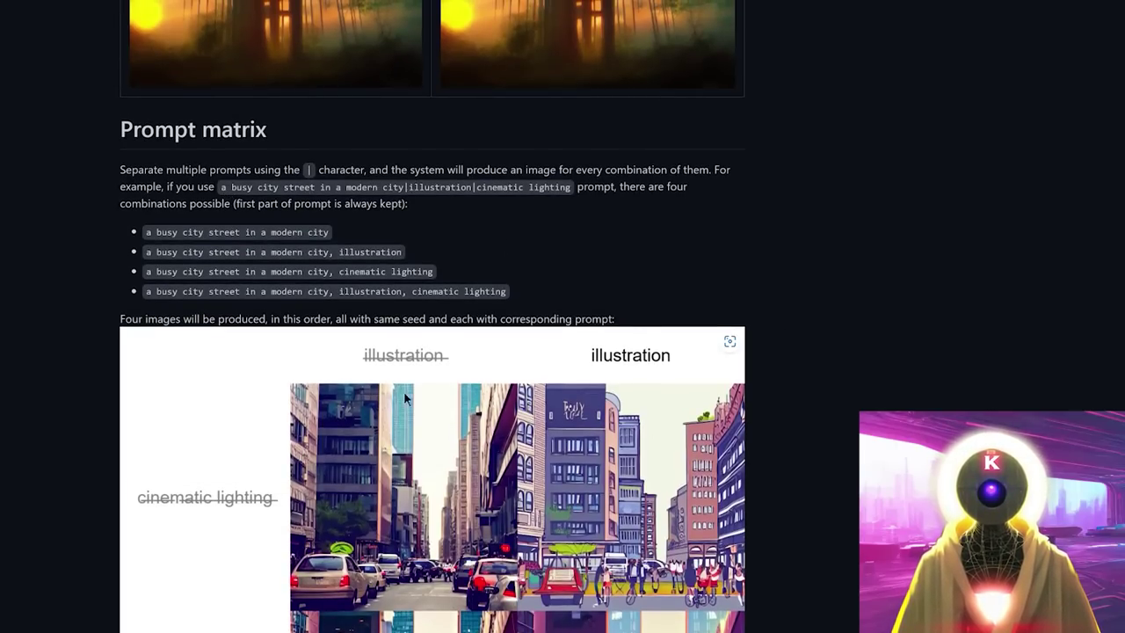
double_click(309, 172)
left_click(331, 172)
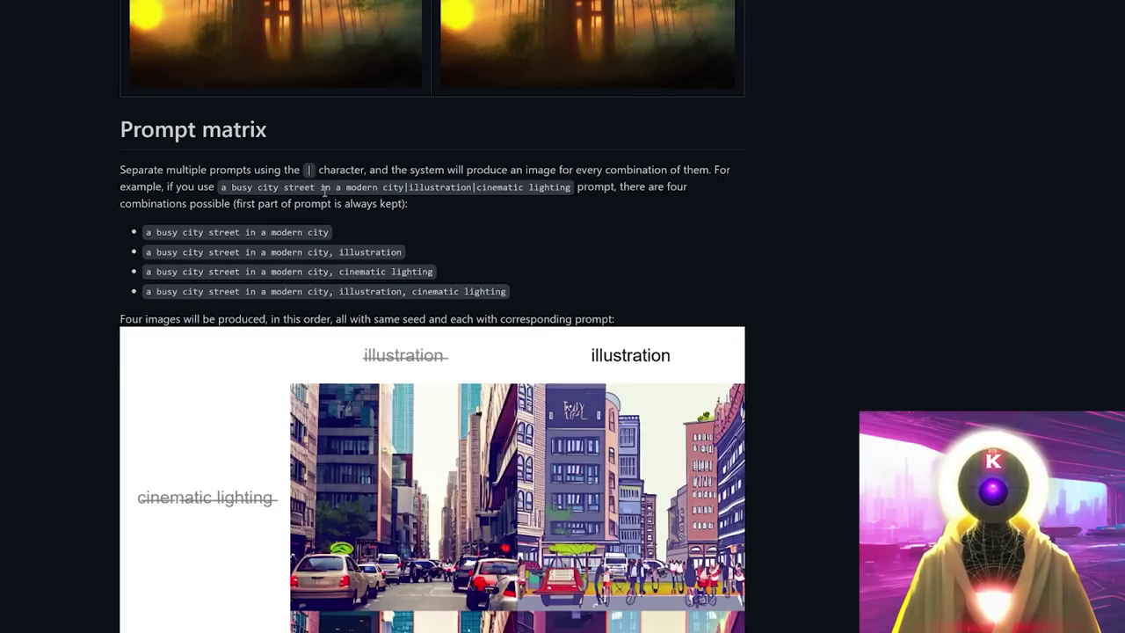
left_click_drag(402, 188, 410, 188)
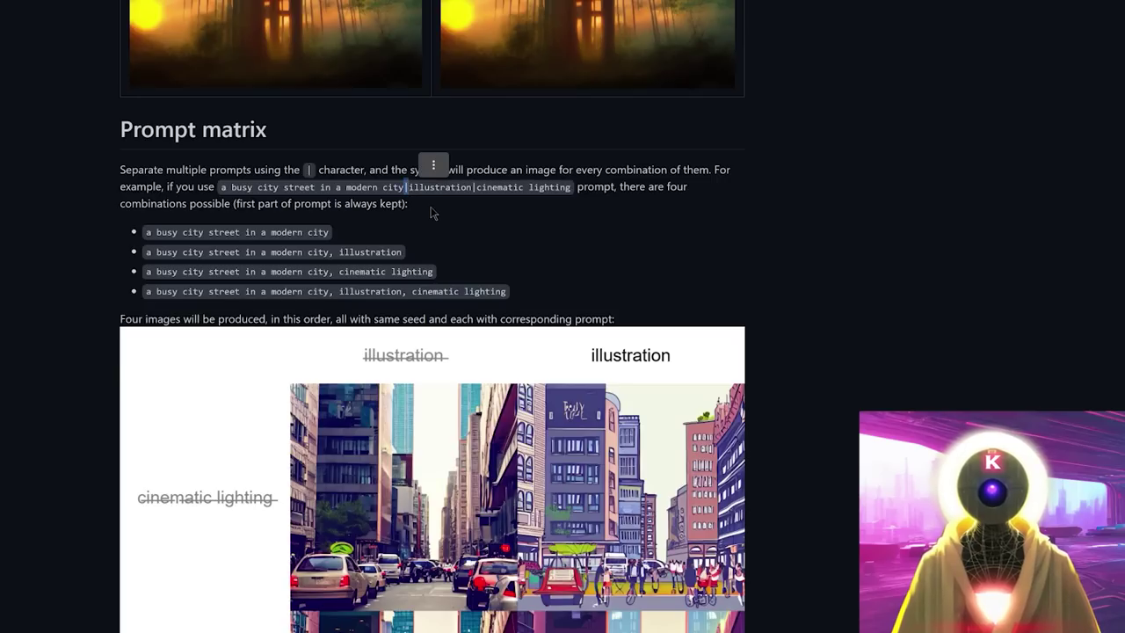
left_click(432, 213)
double_click(432, 188)
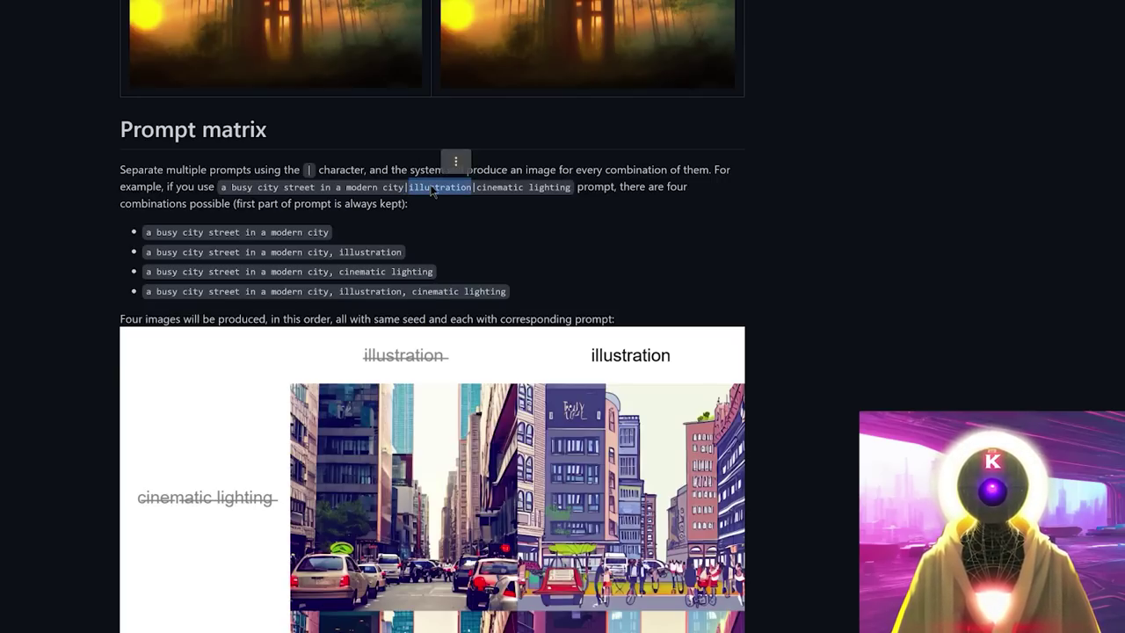
left_click(432, 192)
left_click_drag(471, 188, 571, 188)
left_click(503, 188)
left_click(562, 206)
scroll(354, 183, "down", 2)
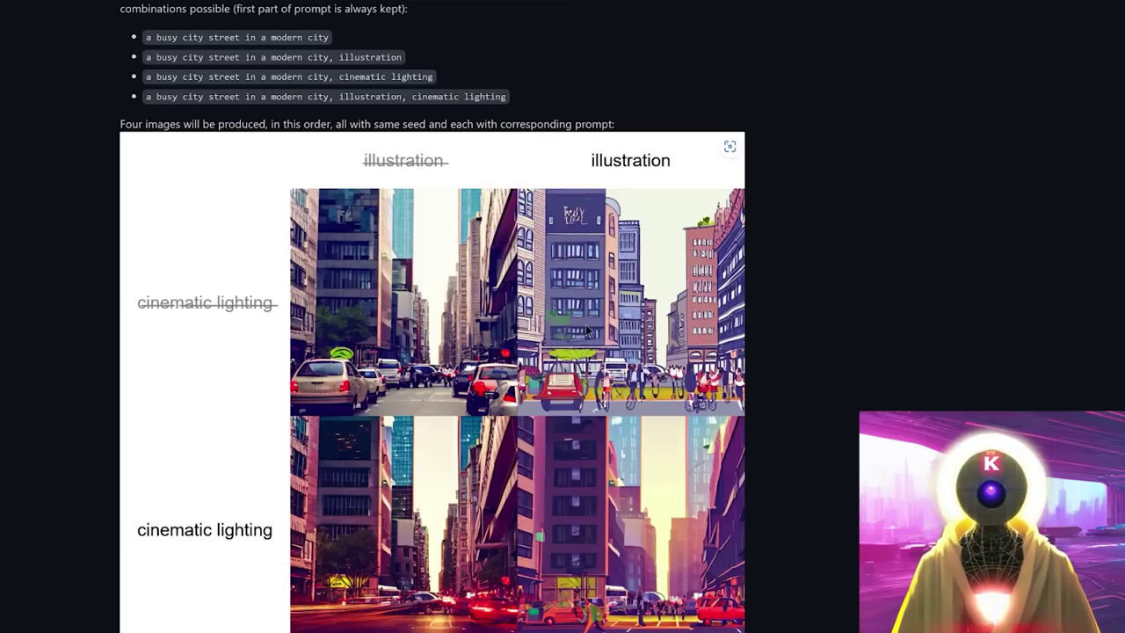
Compare the illustration|cinematic lighting prompt parts with the grid of city street images in the Prompt matrix example.
scroll(587, 331, "up", 3)
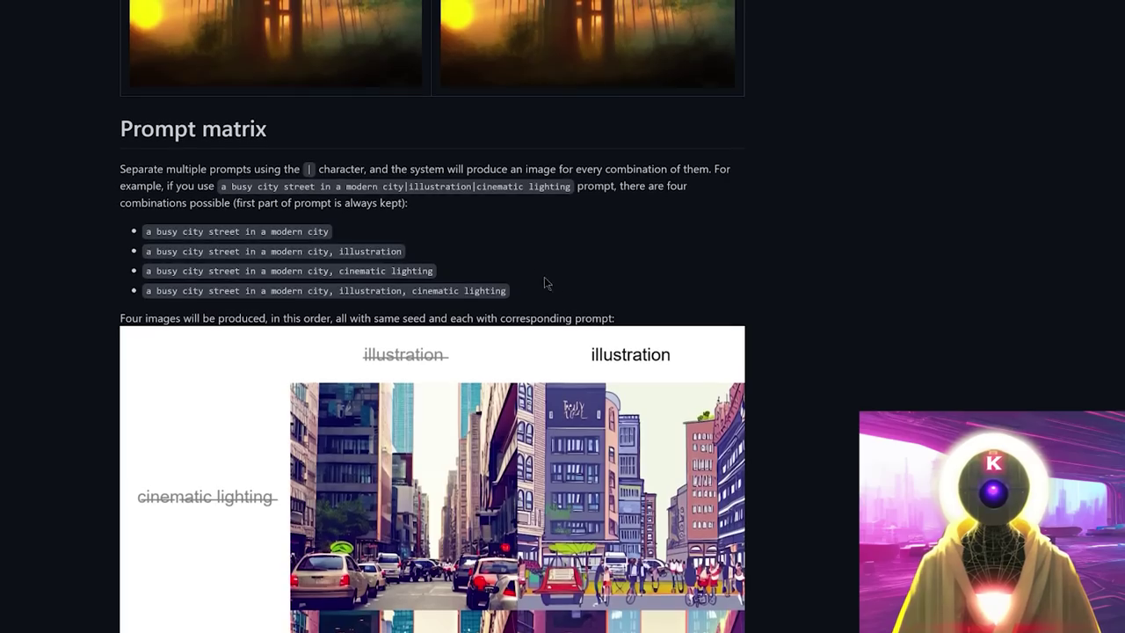
left_click_drag(406, 187, 576, 196)
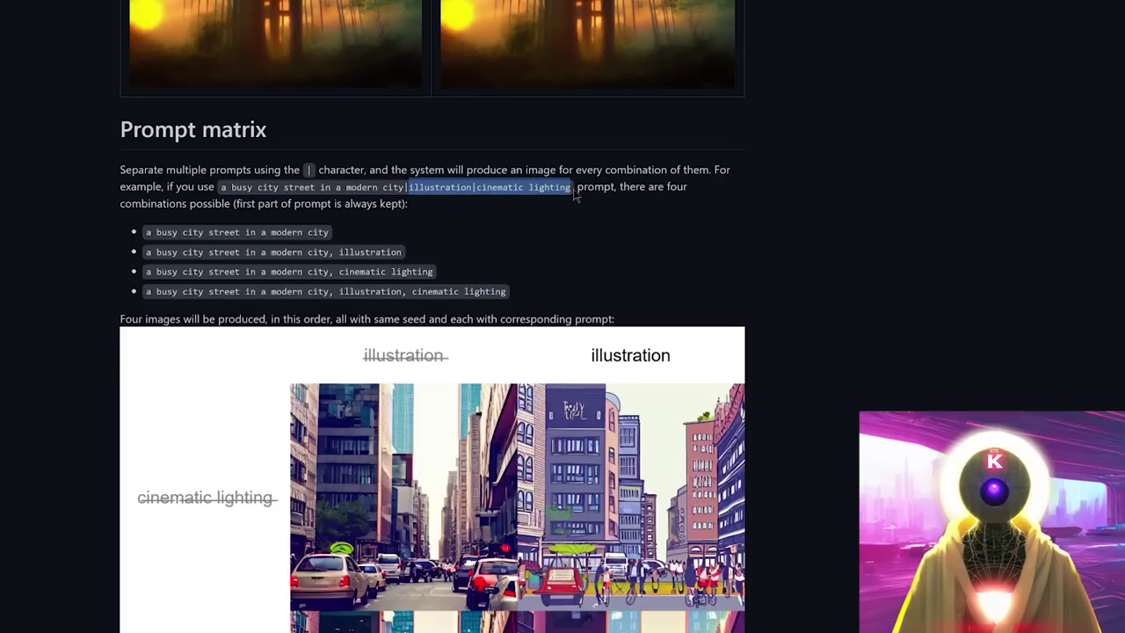
left_click(559, 206)
scroll(559, 209, "down", 3)
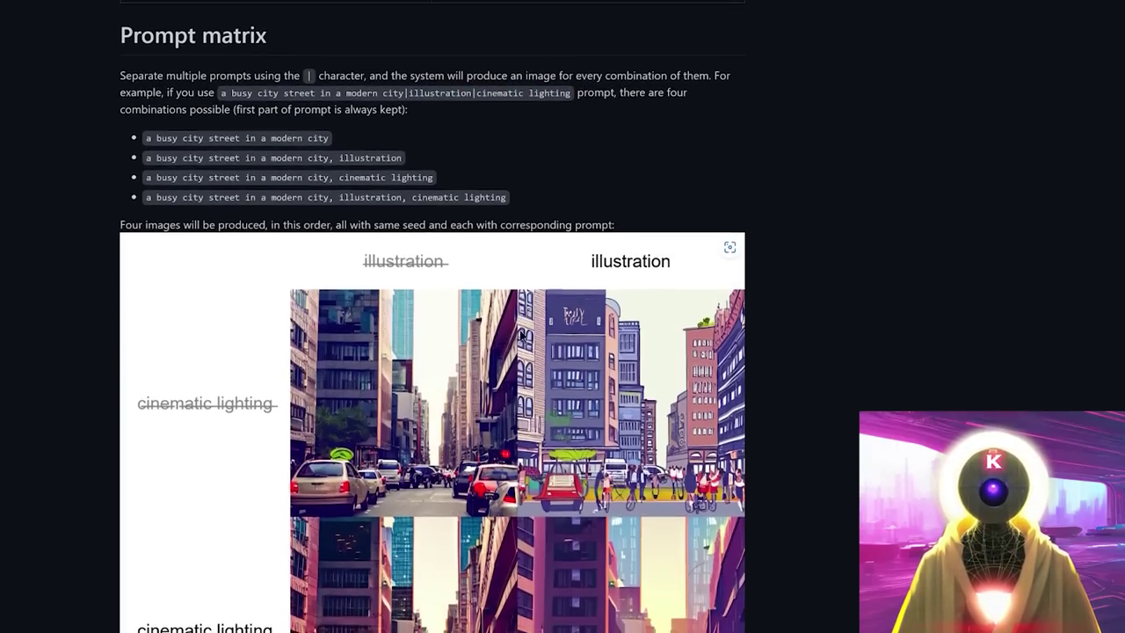
scroll(396, 167, "up", 2)
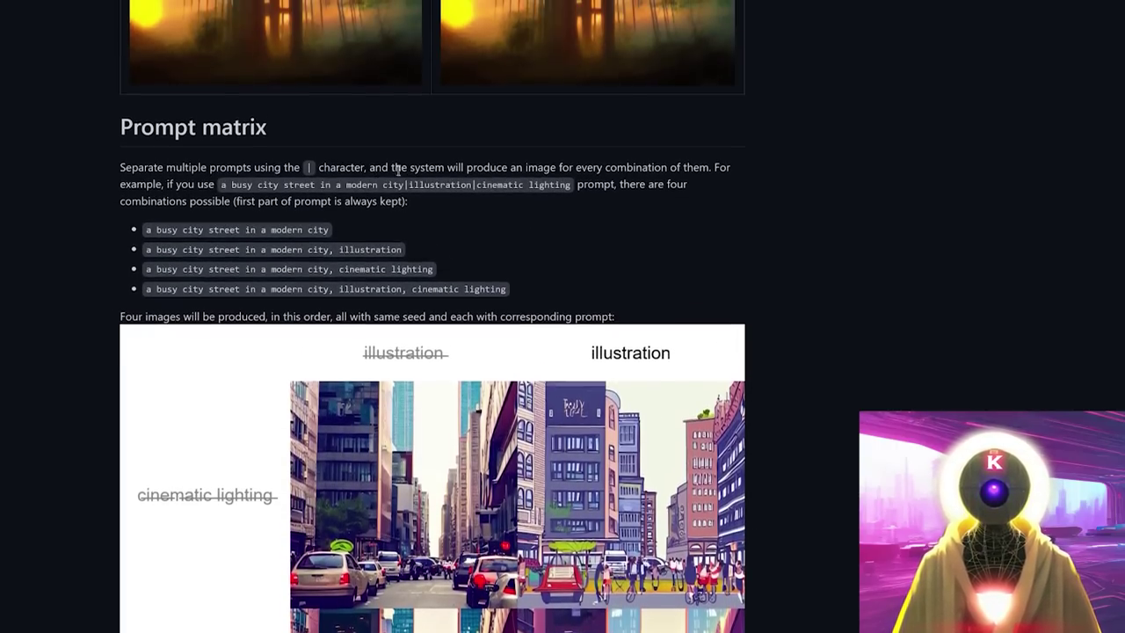
scroll(512, 268, "down", 5)
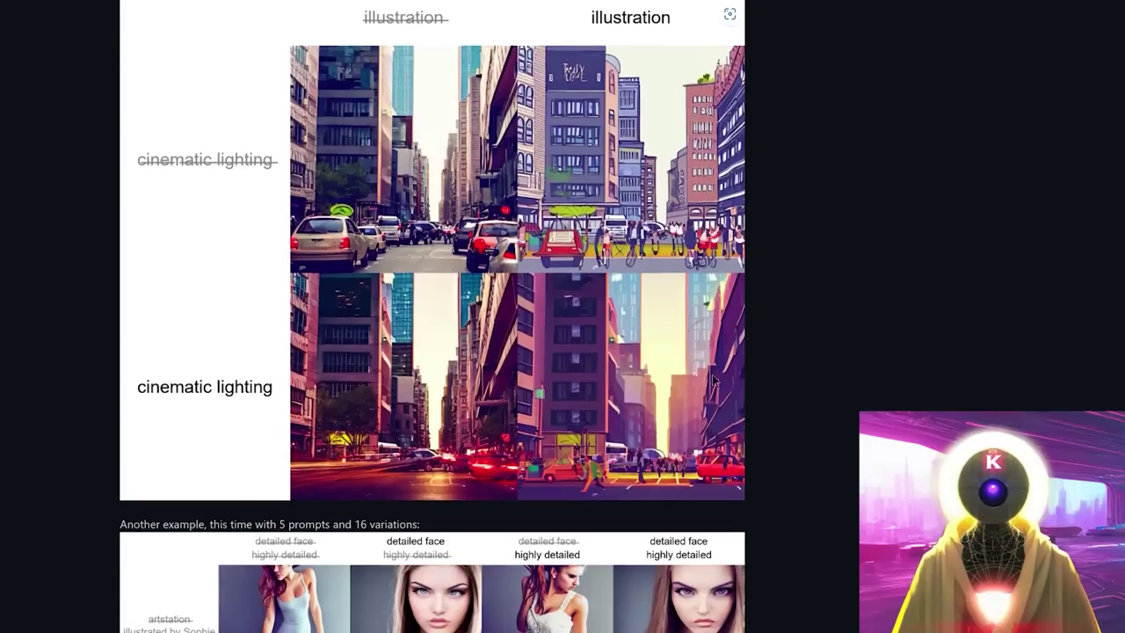
Examine the second Prompt matrix example, a grid of portraits made with 5 prompts and 16 variations.
scroll(758, 421, "down", 4)
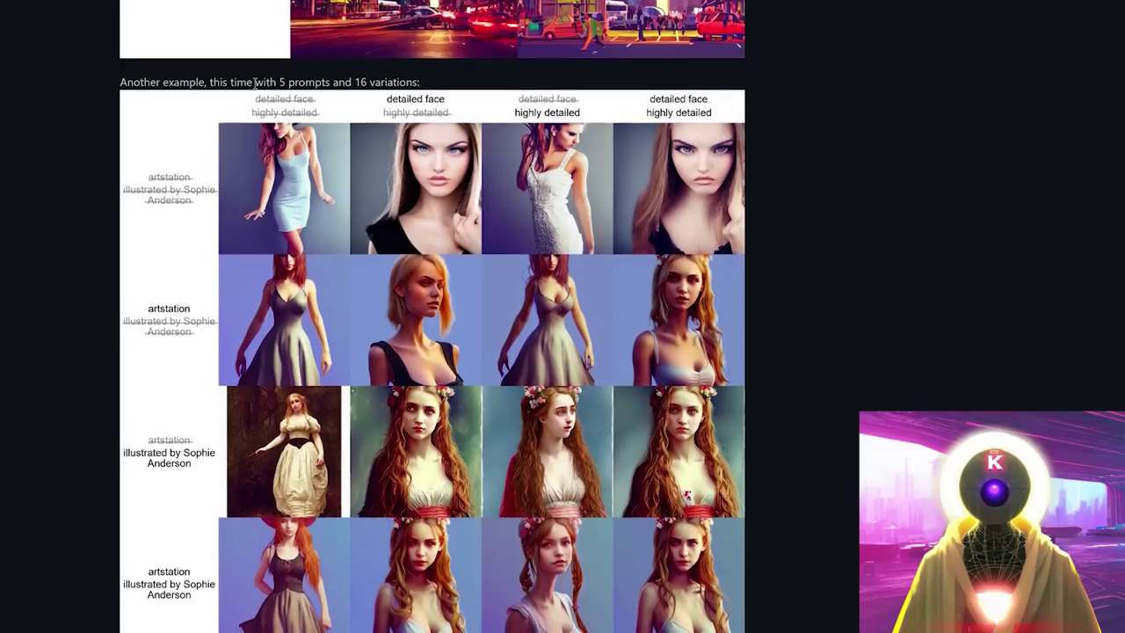
scroll(673, 169, "down", 3)
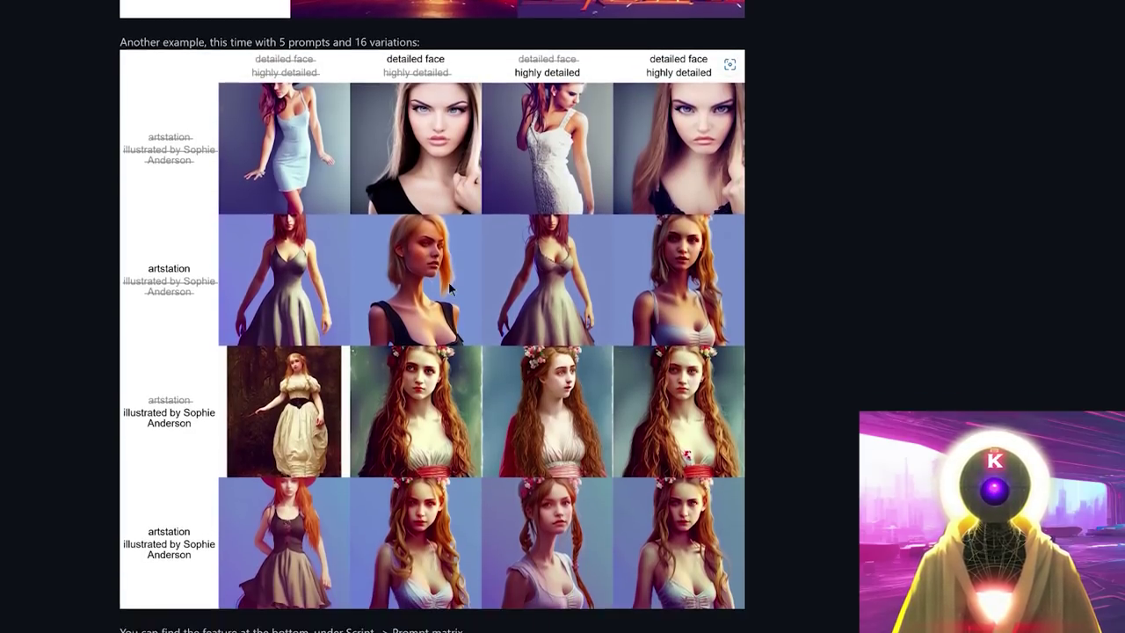
scroll(808, 311, "up", 2)
scroll(872, 314, "up", 1)
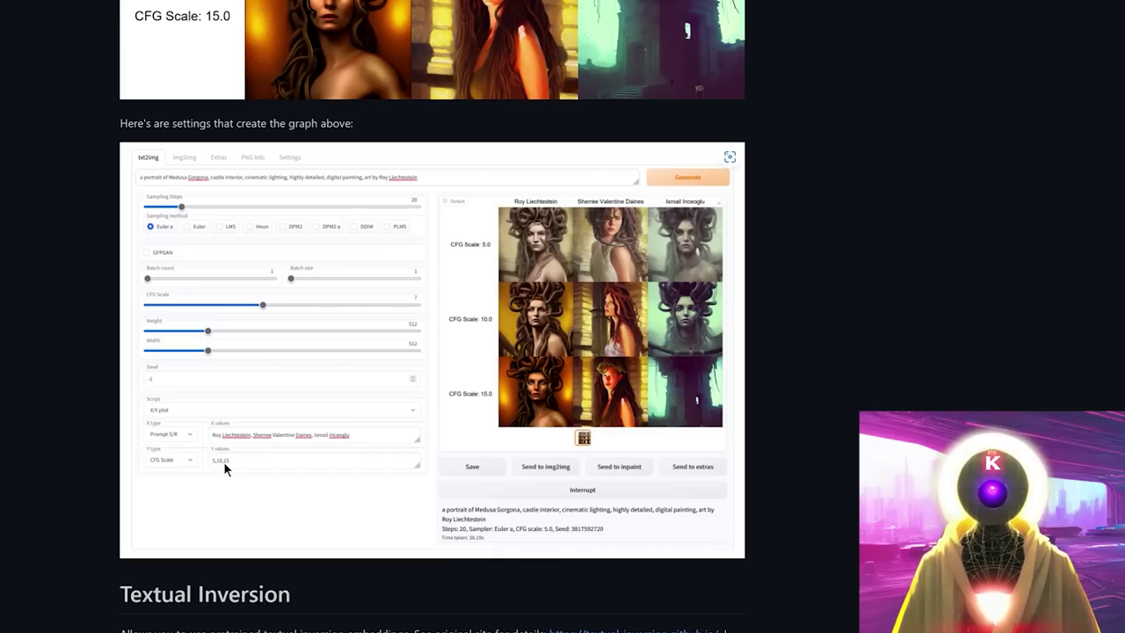
Review the X/Y plot documentation, comparing the Medusa grid of artists and CFG scales with the settings that create it.
scroll(220, 369, "up", 3)
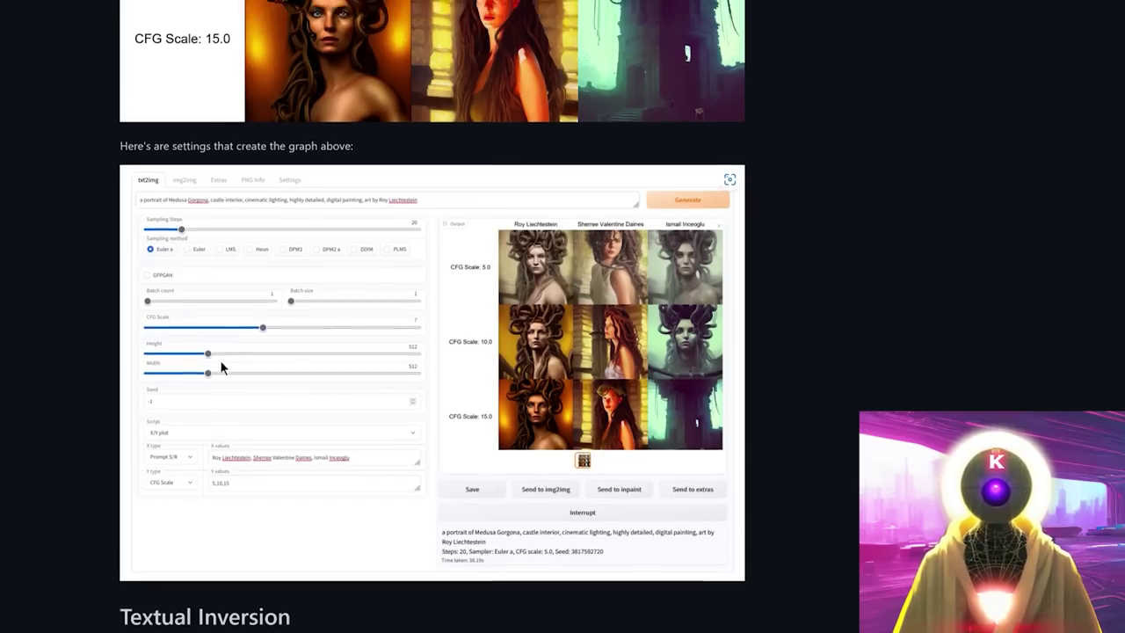
scroll(221, 369, "up", 5)
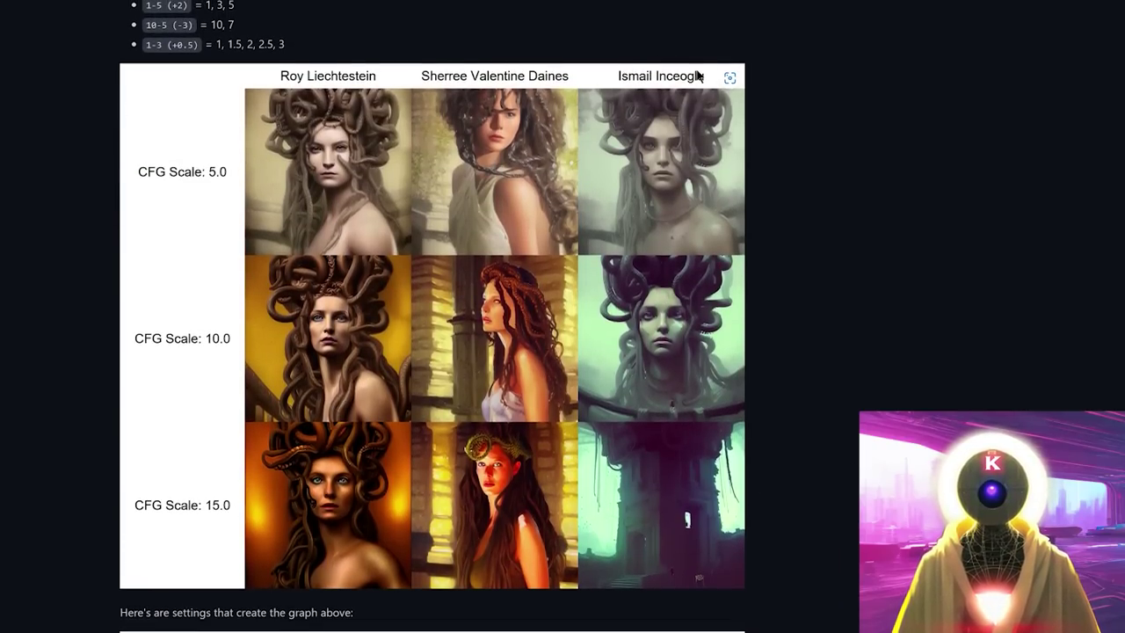
scroll(681, 141, "down", 5)
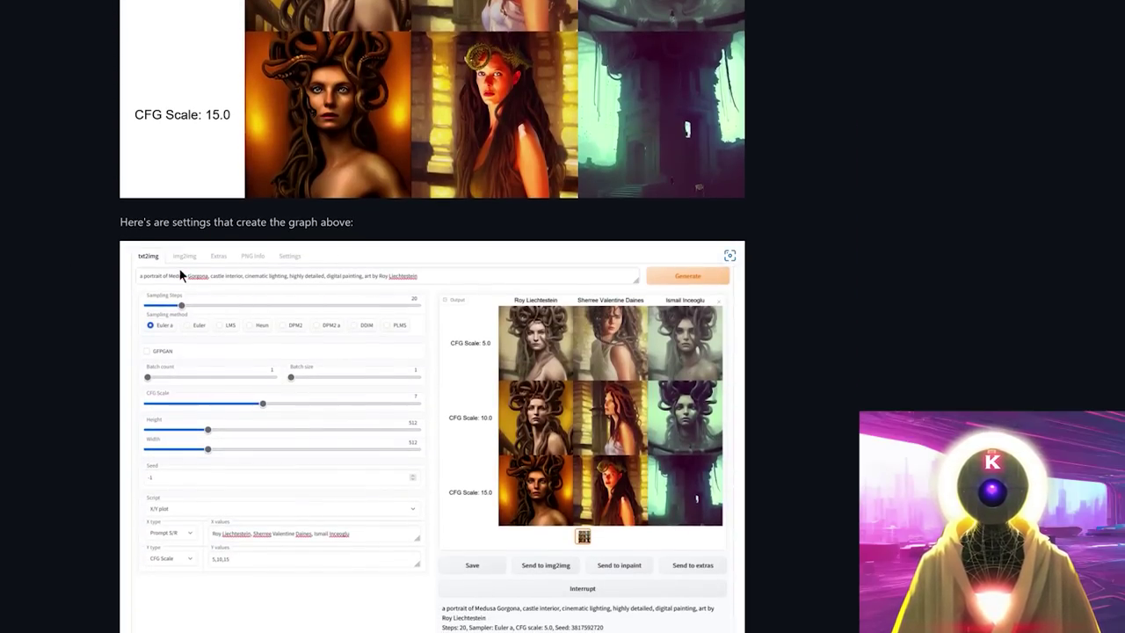
scroll(233, 274, "up", 5)
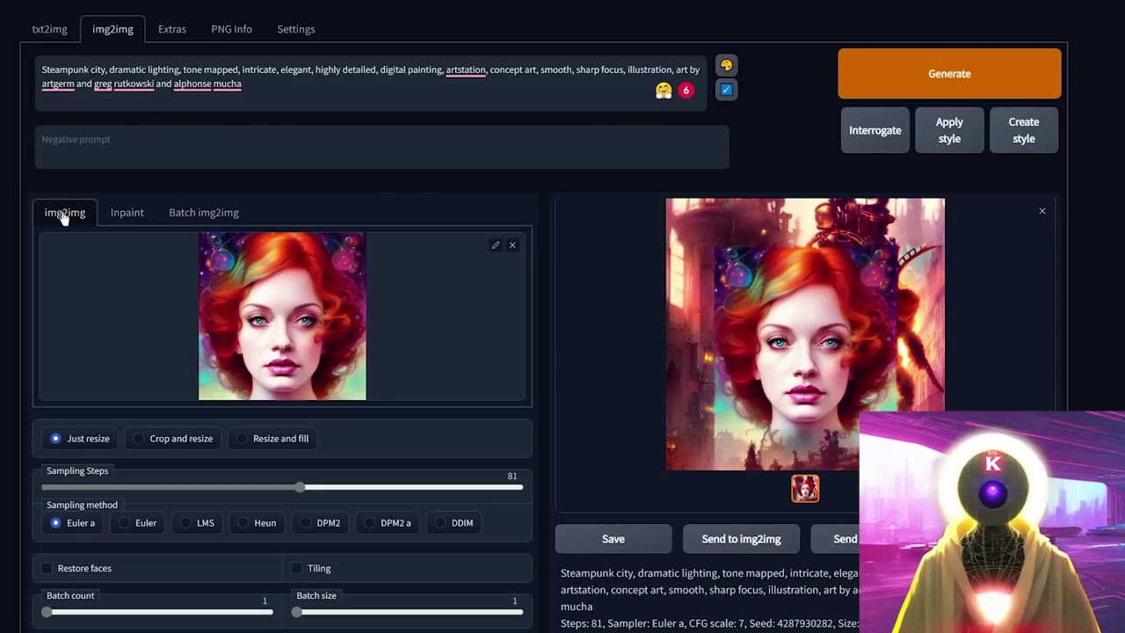
Look through the img2img, Inpaint and Batch img2img modes, including the batch input and output directory fields.
left_click(121, 218)
left_click(183, 218)
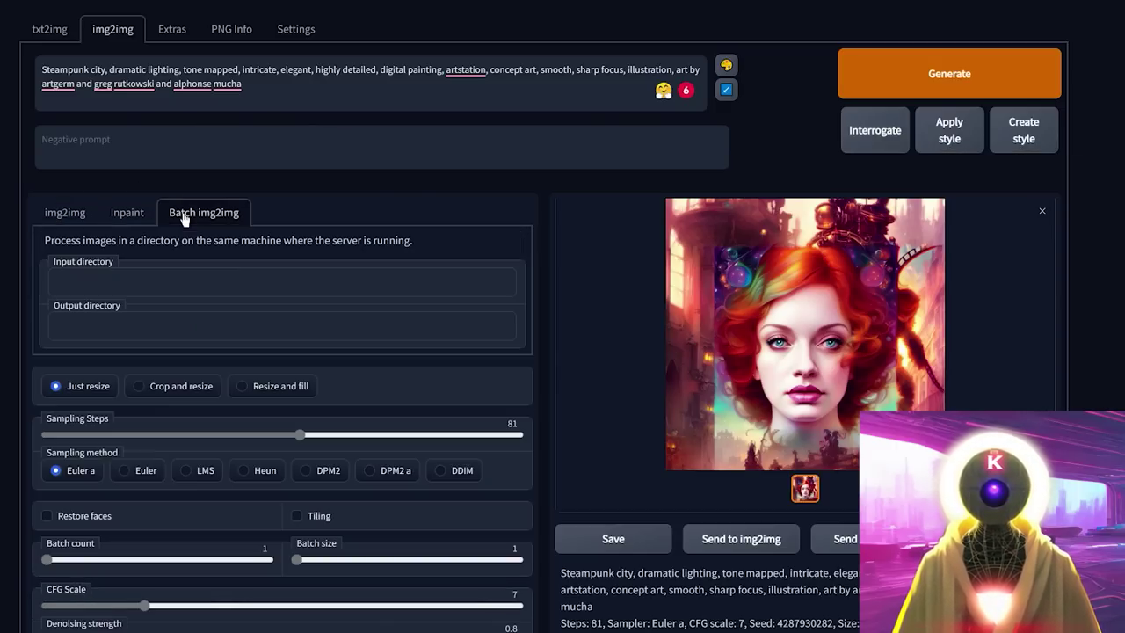
left_click(67, 219)
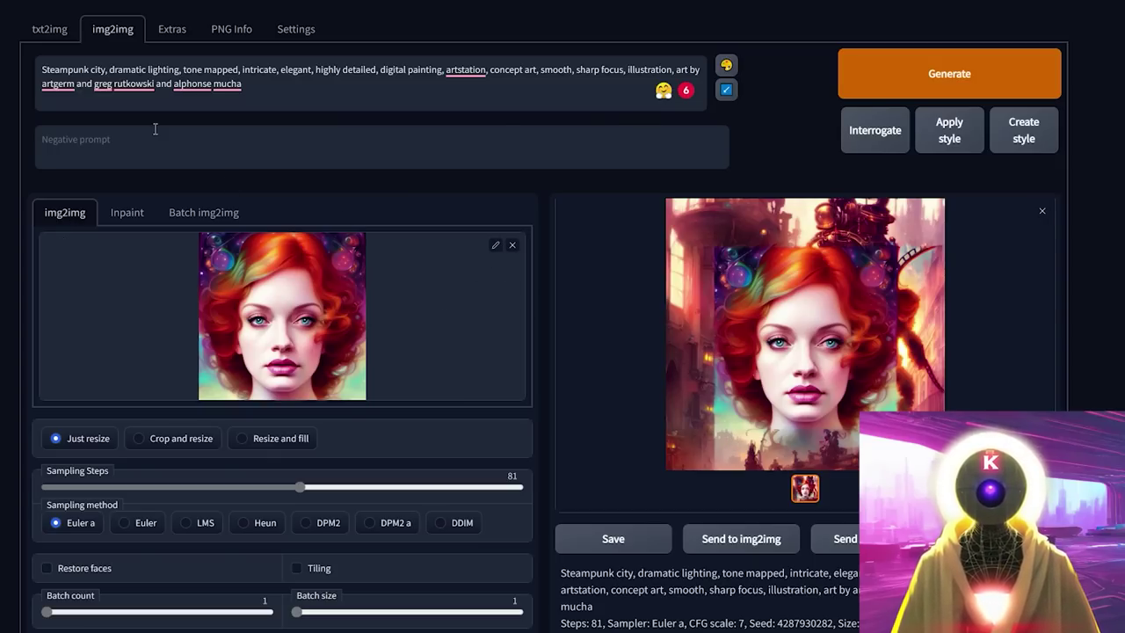
left_click(215, 220)
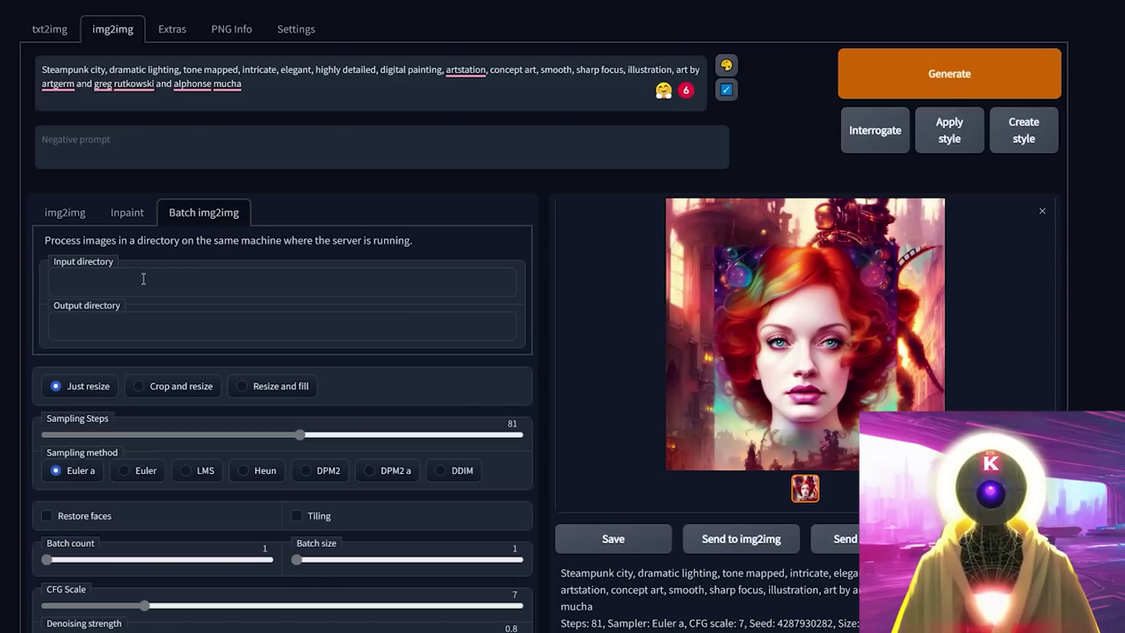
Load the portrait of the red-haired woman into Inpaint and paint a moustache-shaped mask above her mouth.
left_click(142, 218)
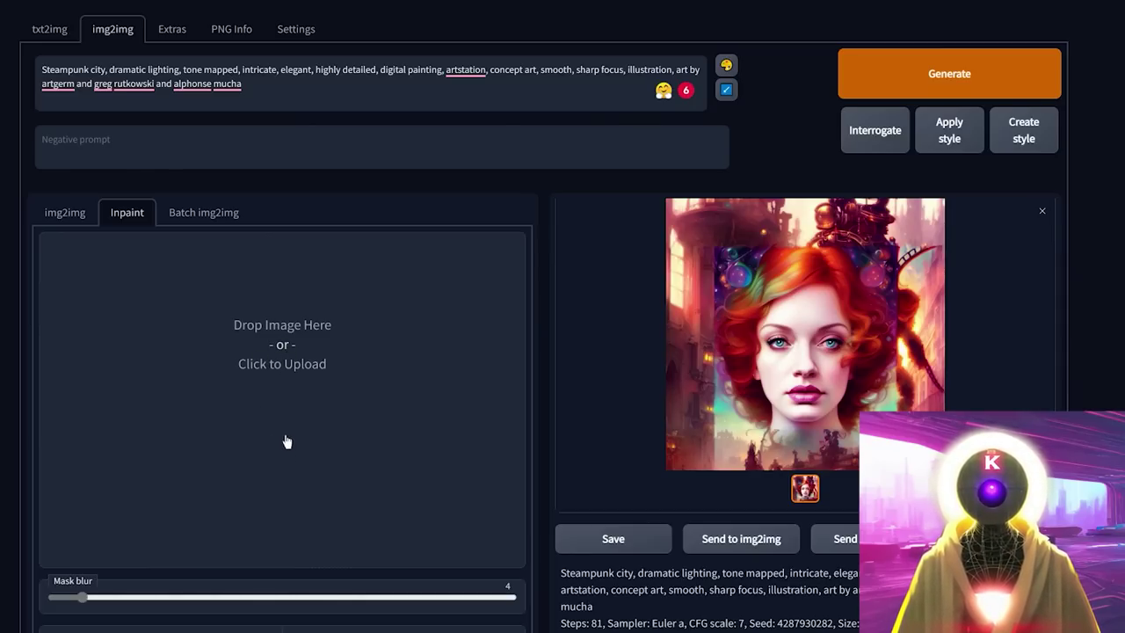
scroll(221, 391, "down", 2)
scroll(218, 389, "up", 2)
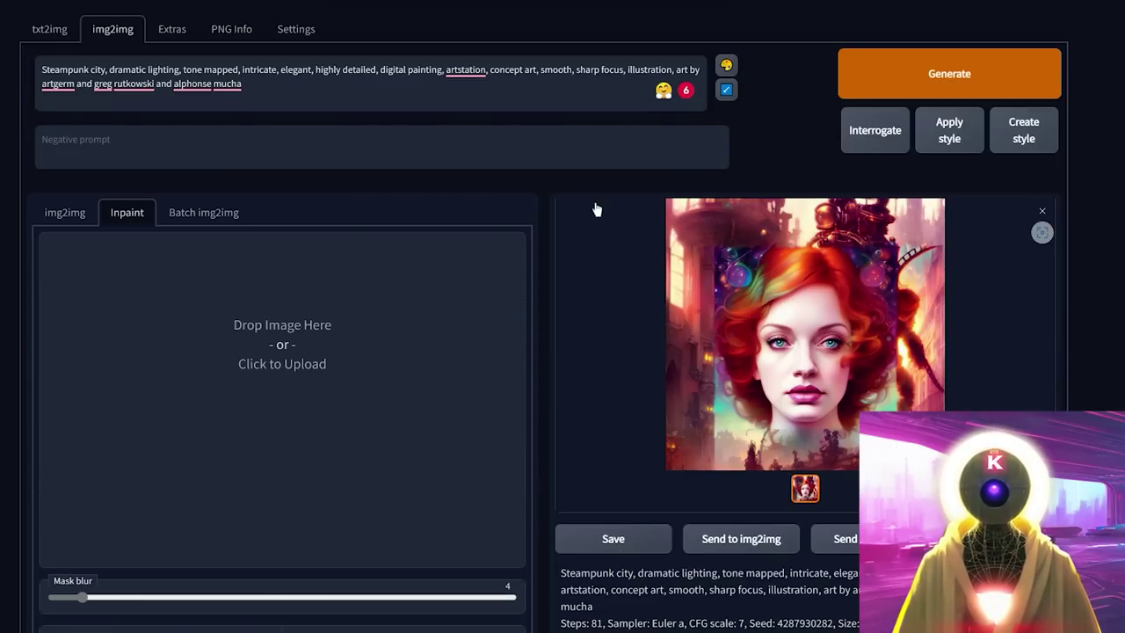
left_click_drag(595, 210, 143, 398)
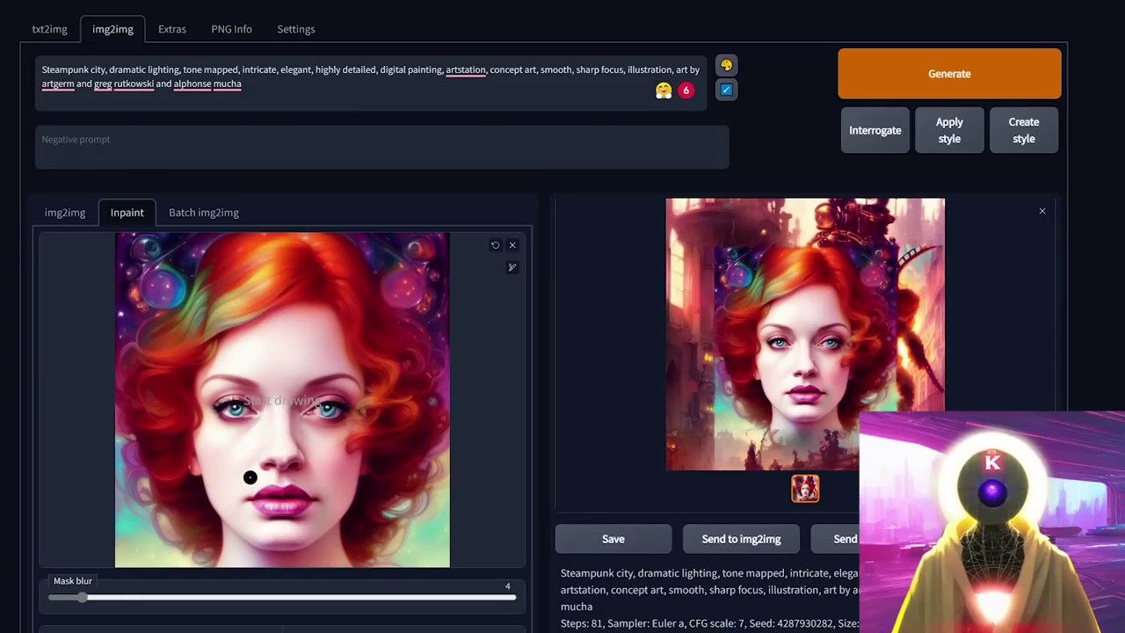
mouse_move(222, 480)
left_mouse_down()
mouse_move(342, 490)
mouse_move(349, 478)
mouse_move(251, 494)
left_mouse_up()
Try the Inpaint not masked mode for the portrait and return to Inpaint masked.
scroll(78, 453, "down", 2)
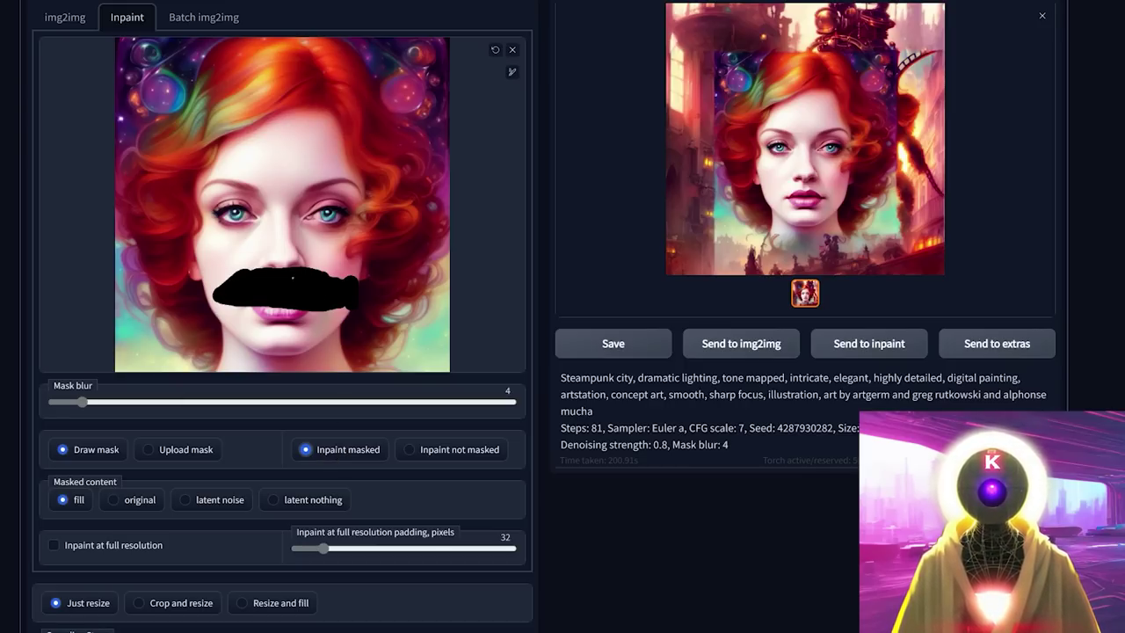
left_click(427, 458)
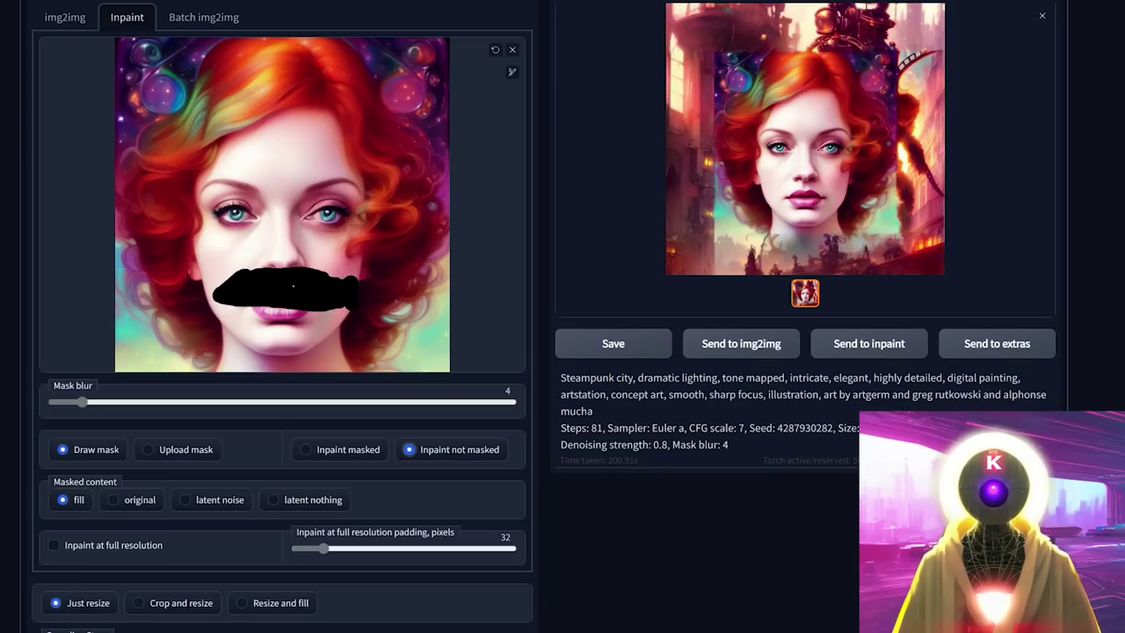
left_click(306, 450)
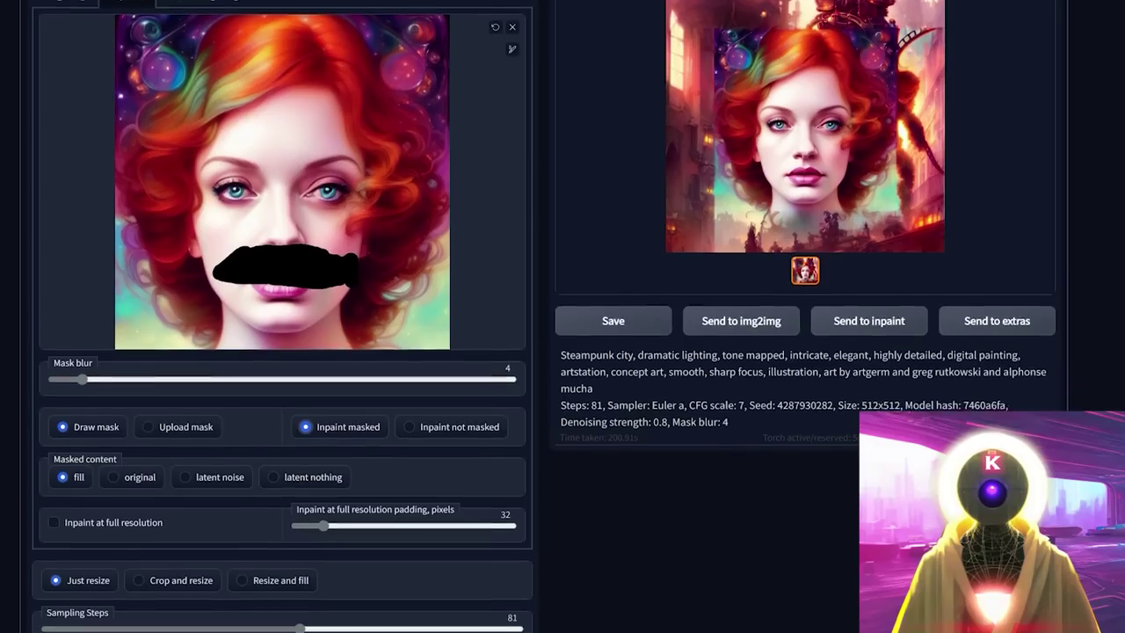
Enable Inpaint at full resolution and set its padding to 108 pixels.
scroll(62, 451, "down", 1)
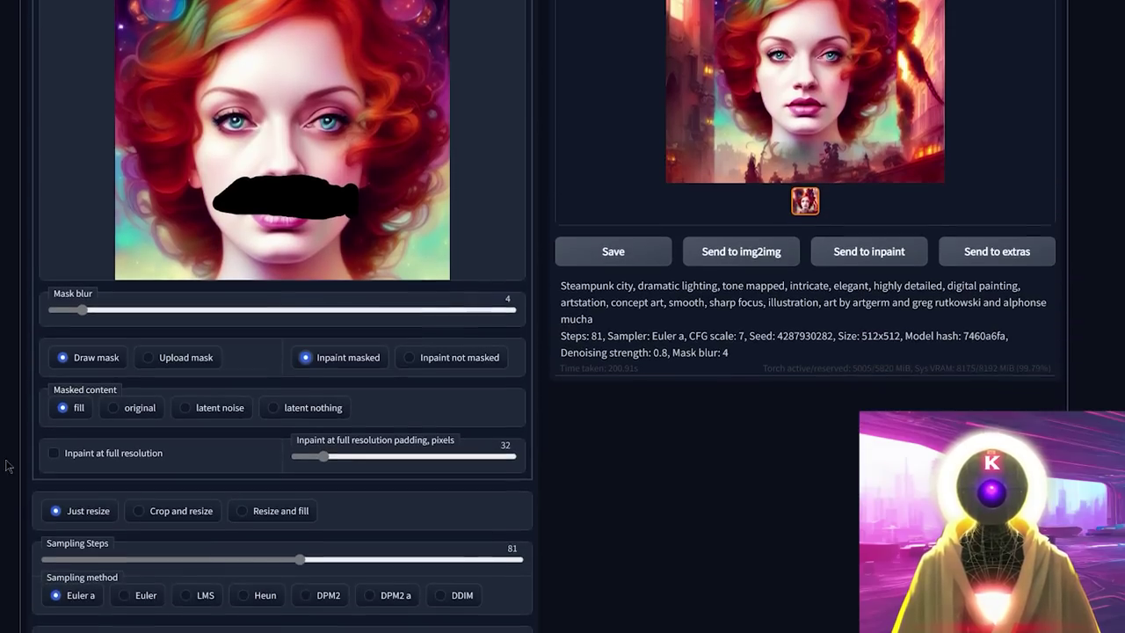
left_click(52, 449)
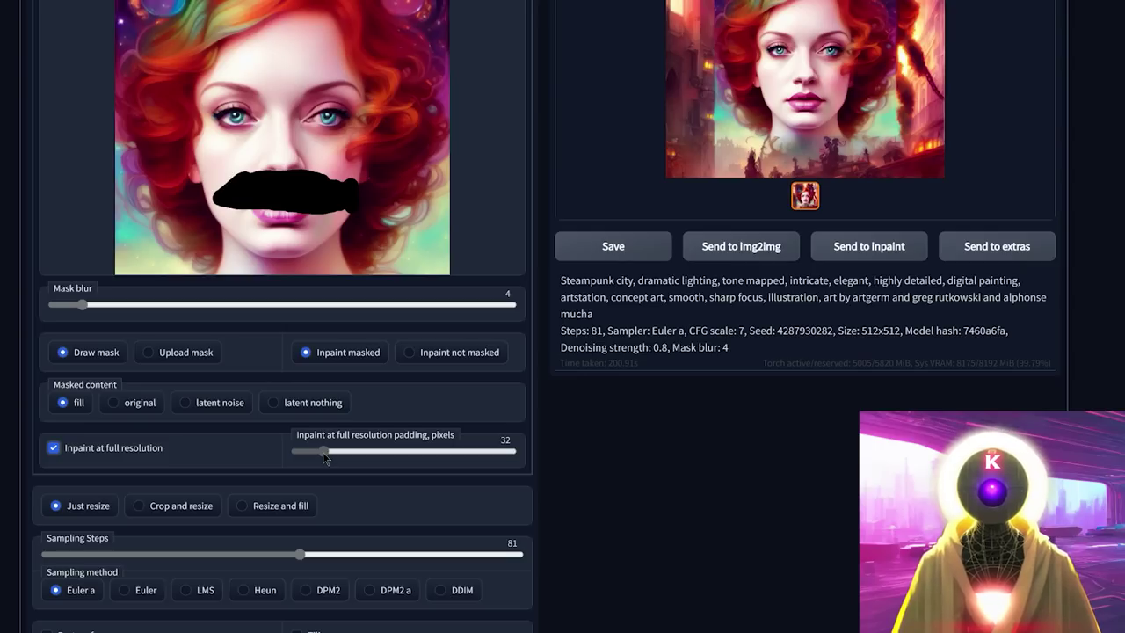
left_click_drag(323, 451, 387, 454)
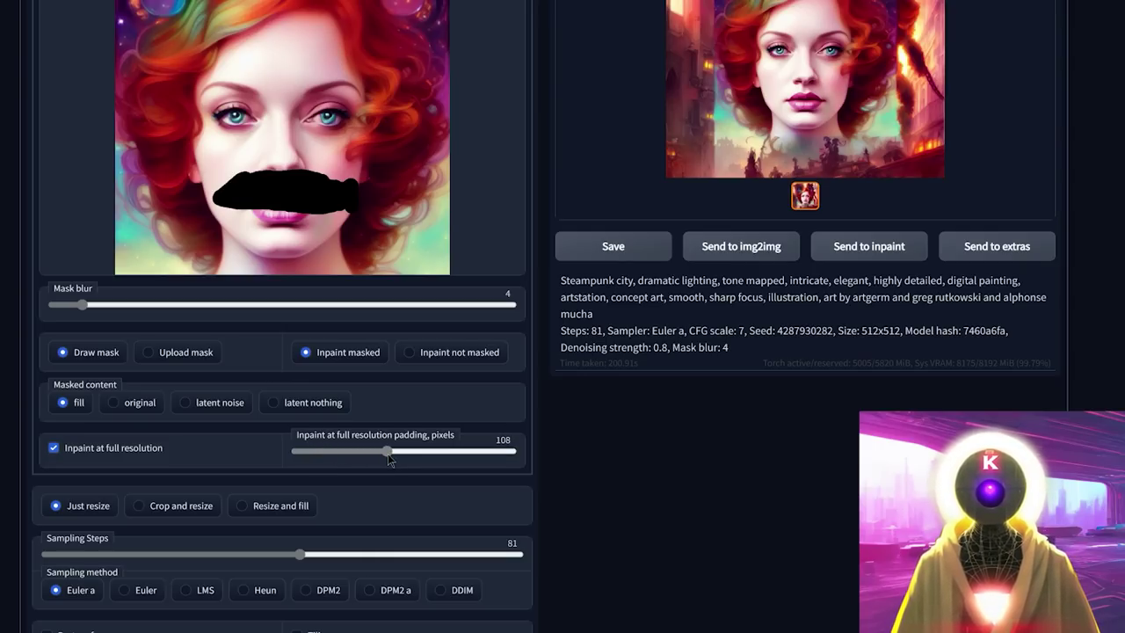
Set the inpainting sampling steps to 75 and the sampling method to DDIM, leaving Restore faces and Tiling off.
scroll(101, 287, "down", 2)
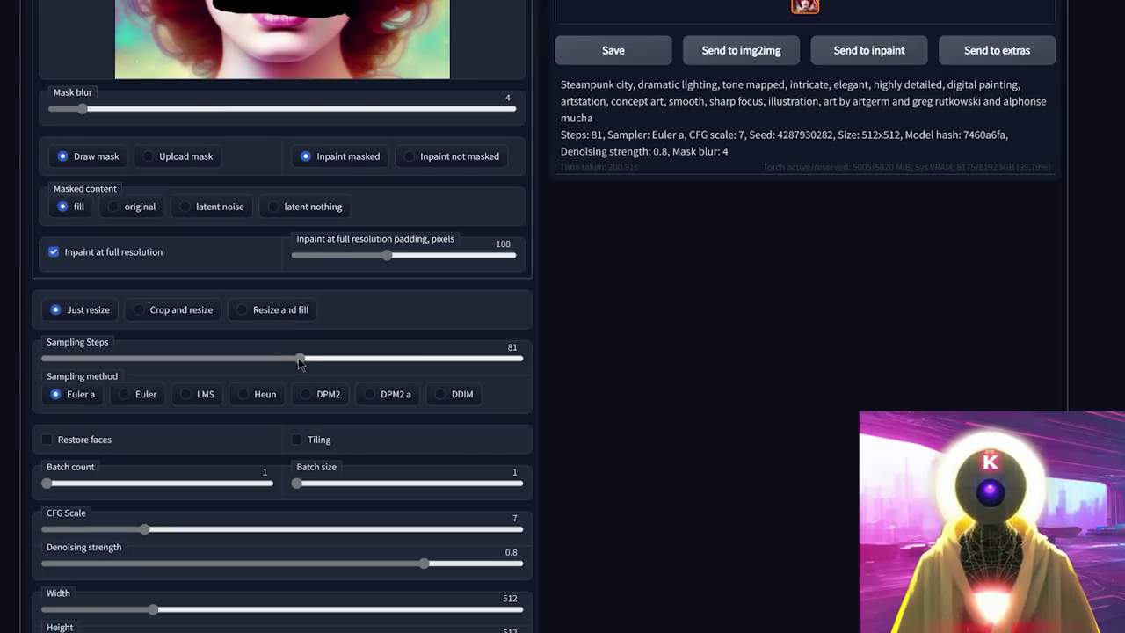
mouse_move(300, 362)
left_mouse_down()
mouse_move(264, 367)
mouse_move(282, 368)
left_mouse_up()
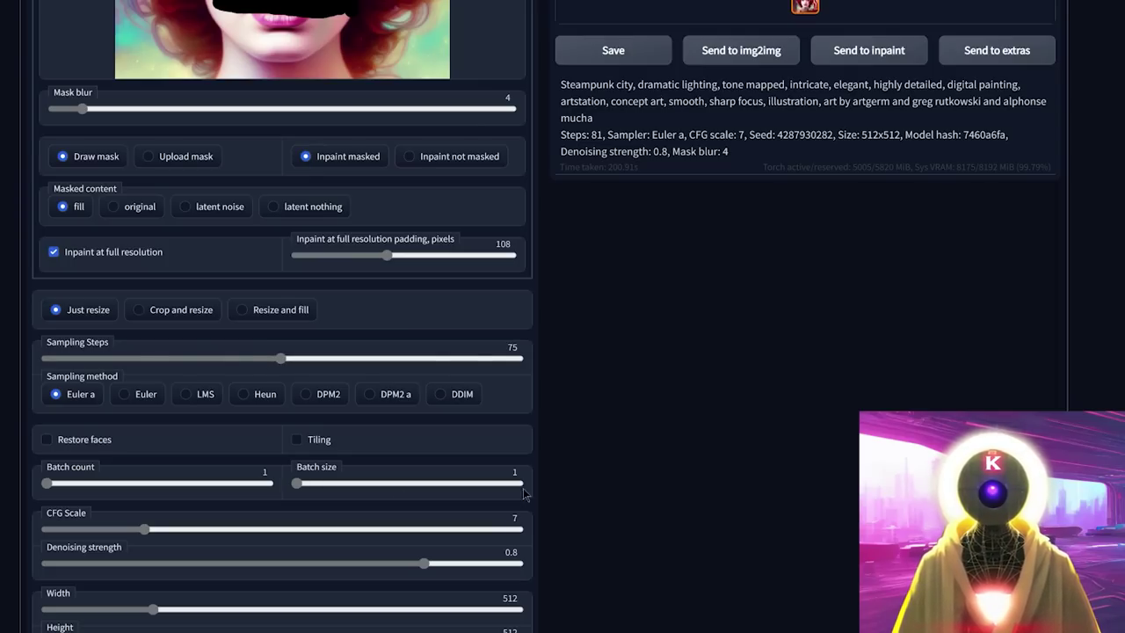
left_click(457, 395)
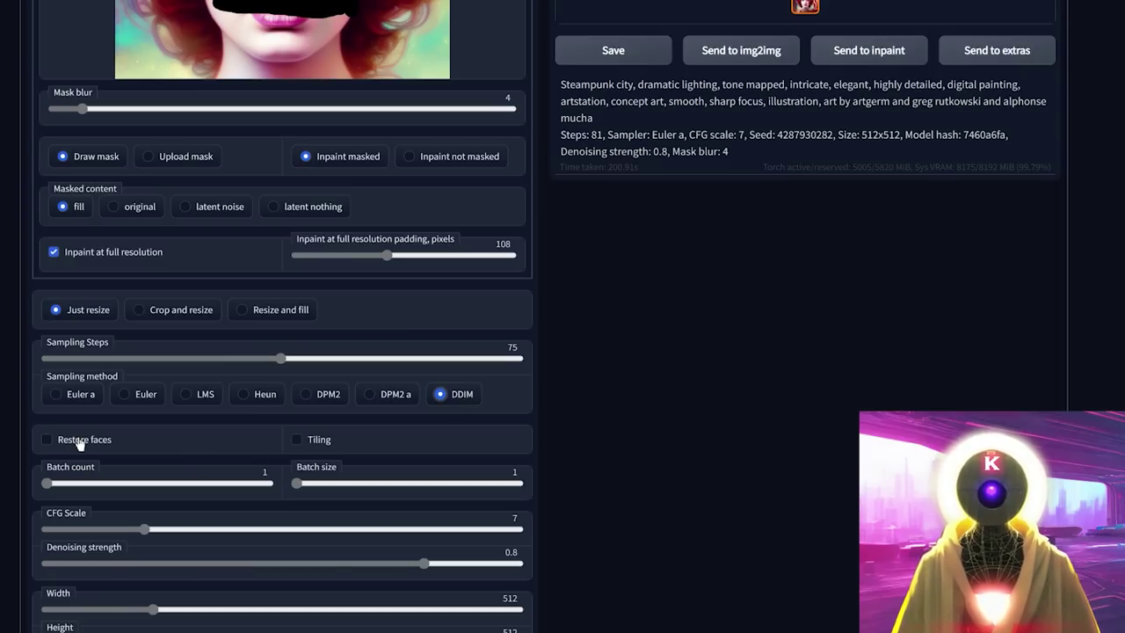
scroll(285, 457, "up", 1)
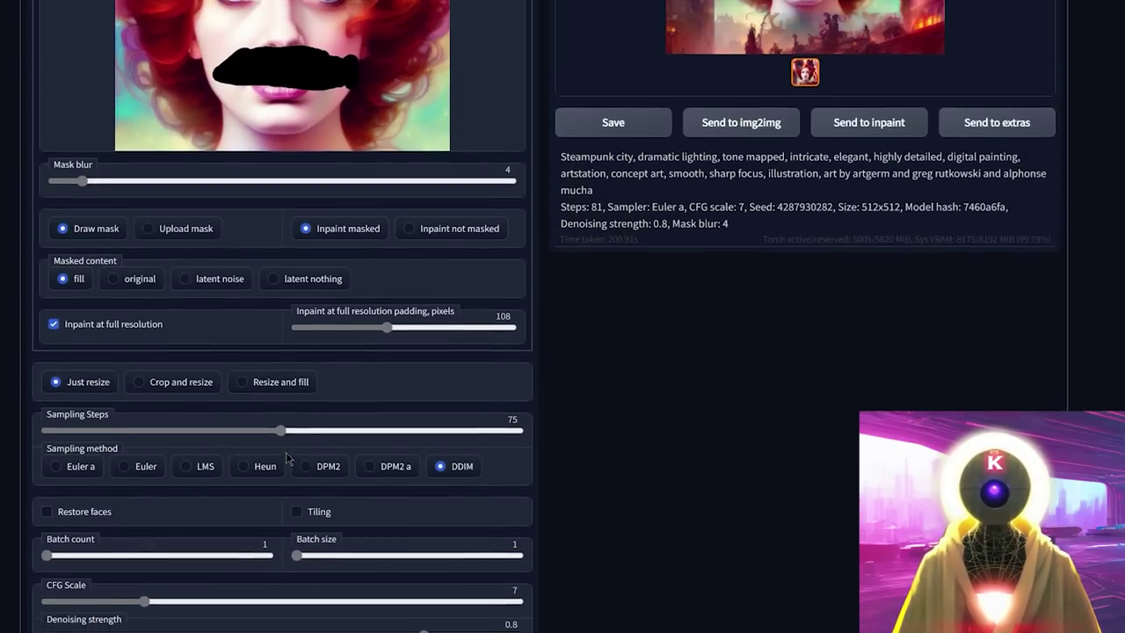
scroll(285, 457, "down", 3)
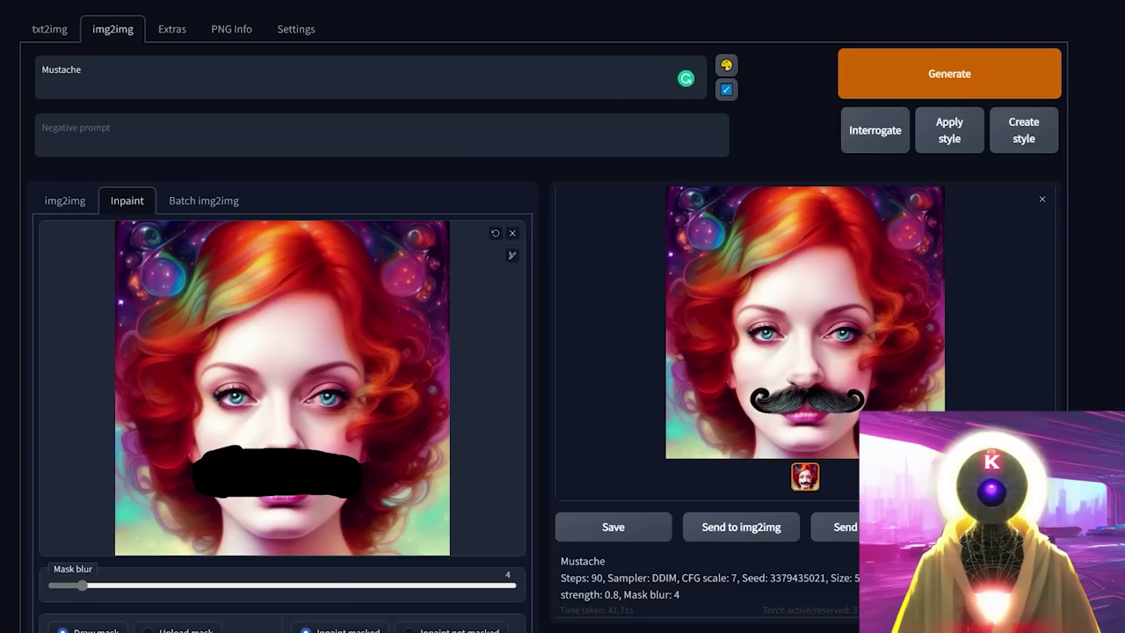
Choose the Poor man's outpainting script for the inpainting setup.
scroll(507, 565, "down", 10)
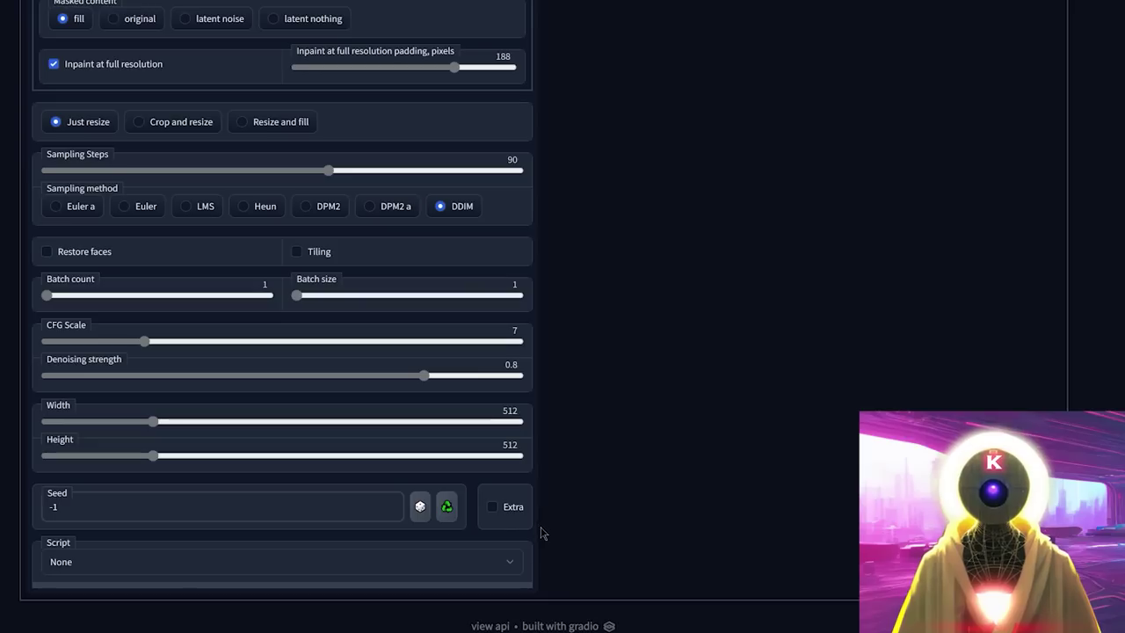
left_click(507, 565)
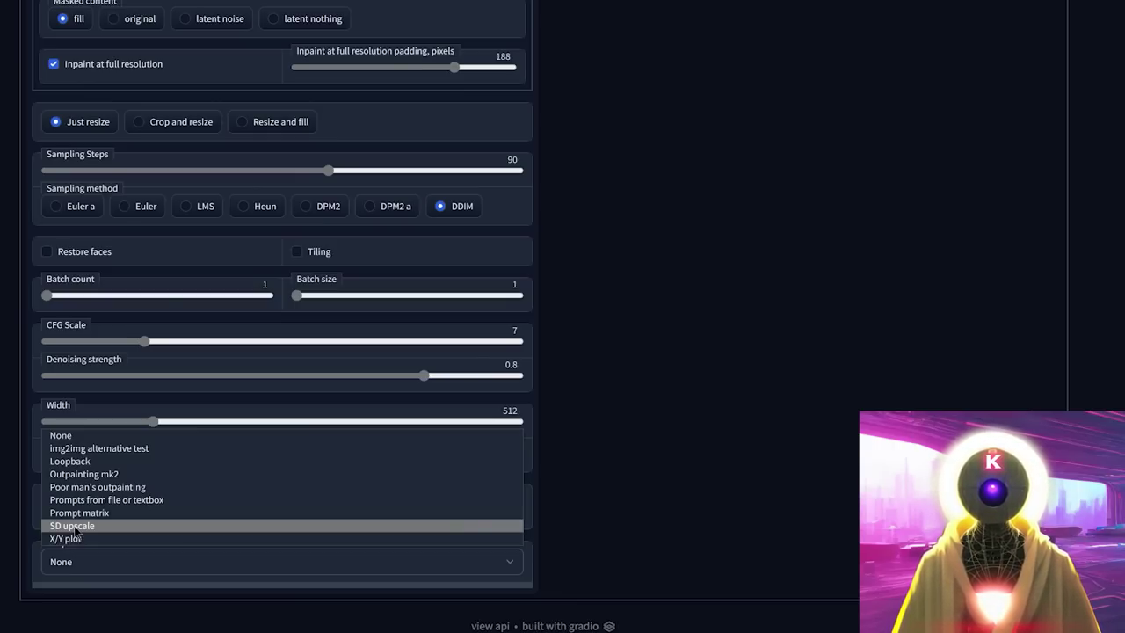
left_click(97, 488)
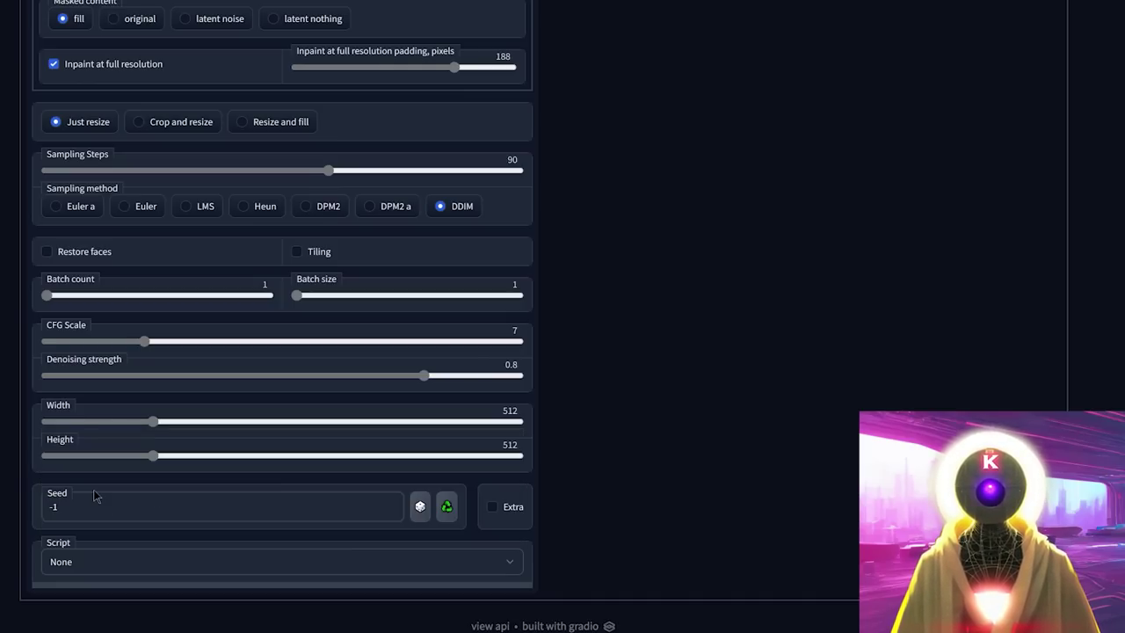
Compare the original portrait of the red-haired woman with its outpainted versions.
scroll(175, 539, "down", 3)
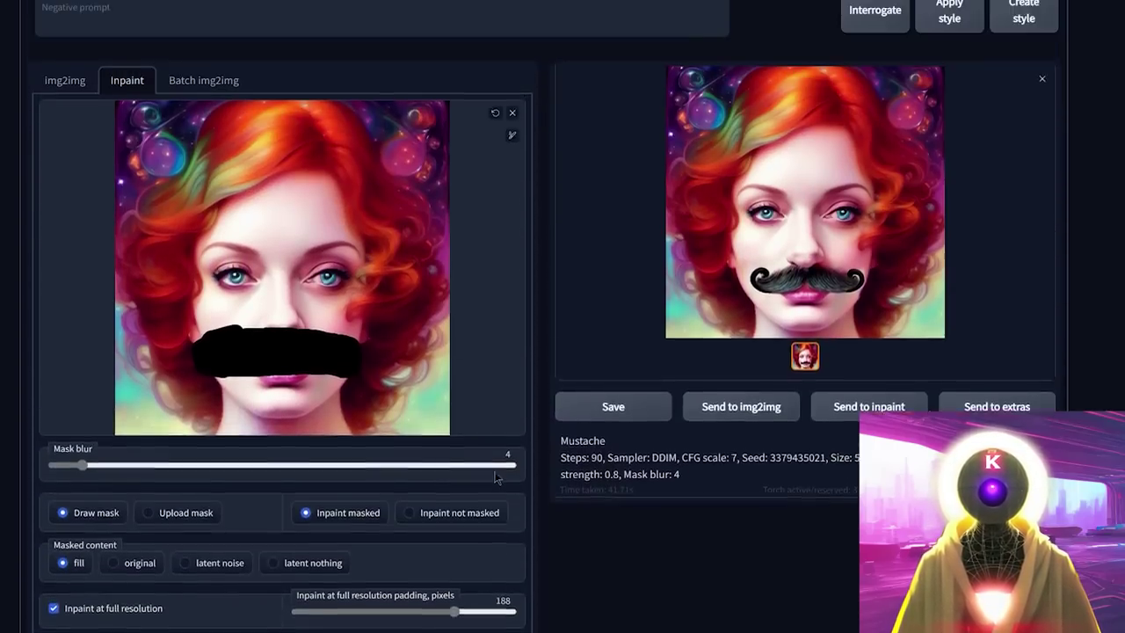
scroll(506, 473, "up", 2)
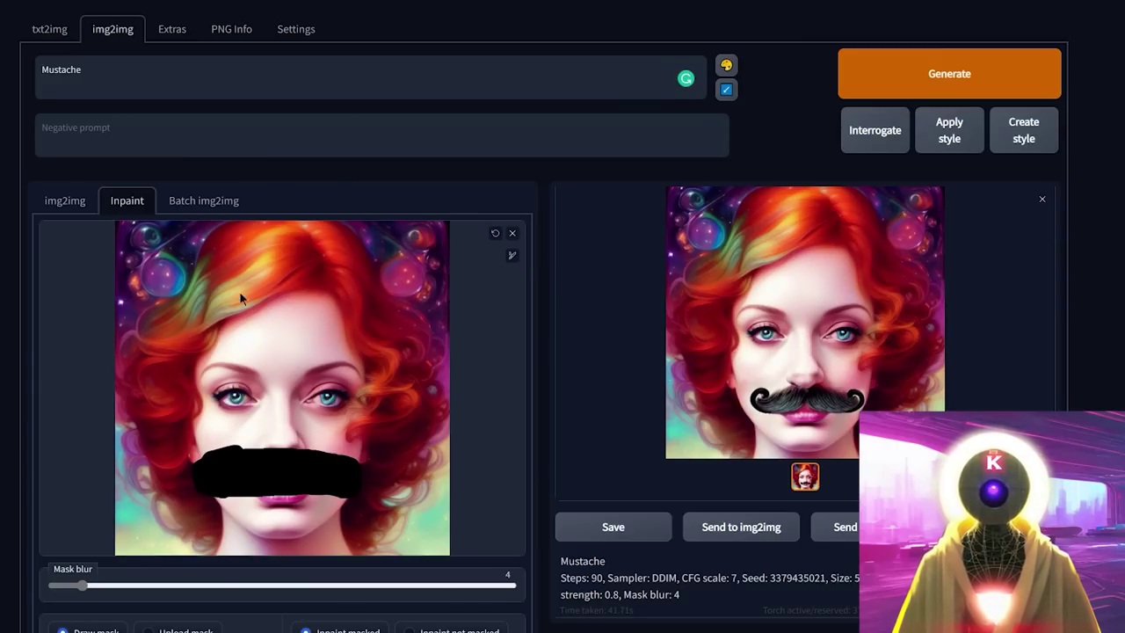
scroll(398, 449, "down", 3)
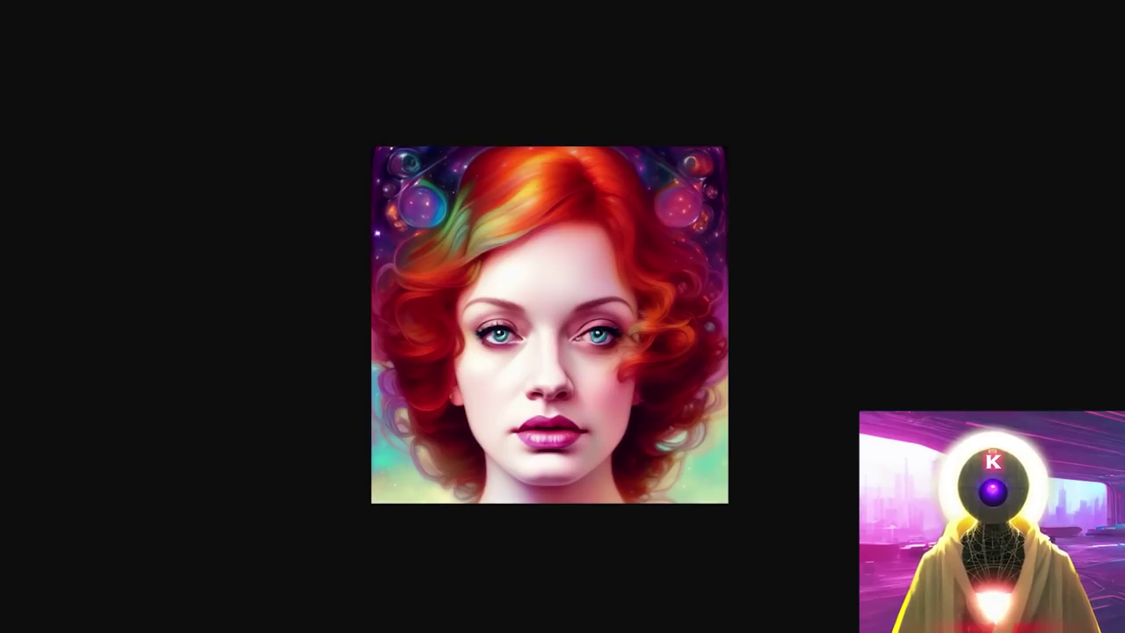
key("Right")
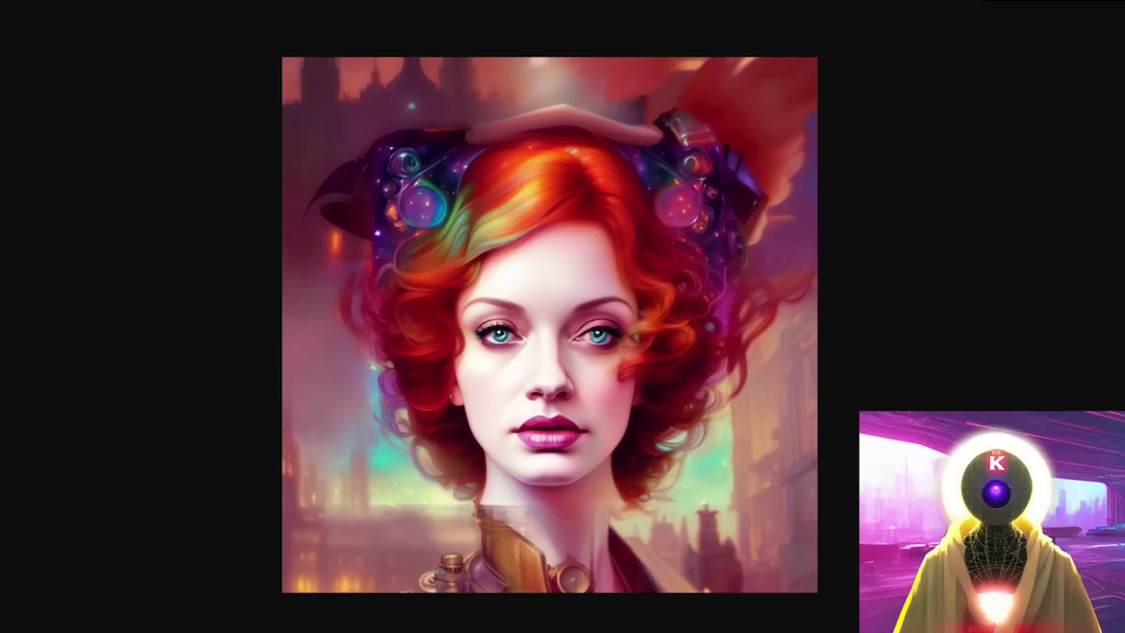
key("Right")
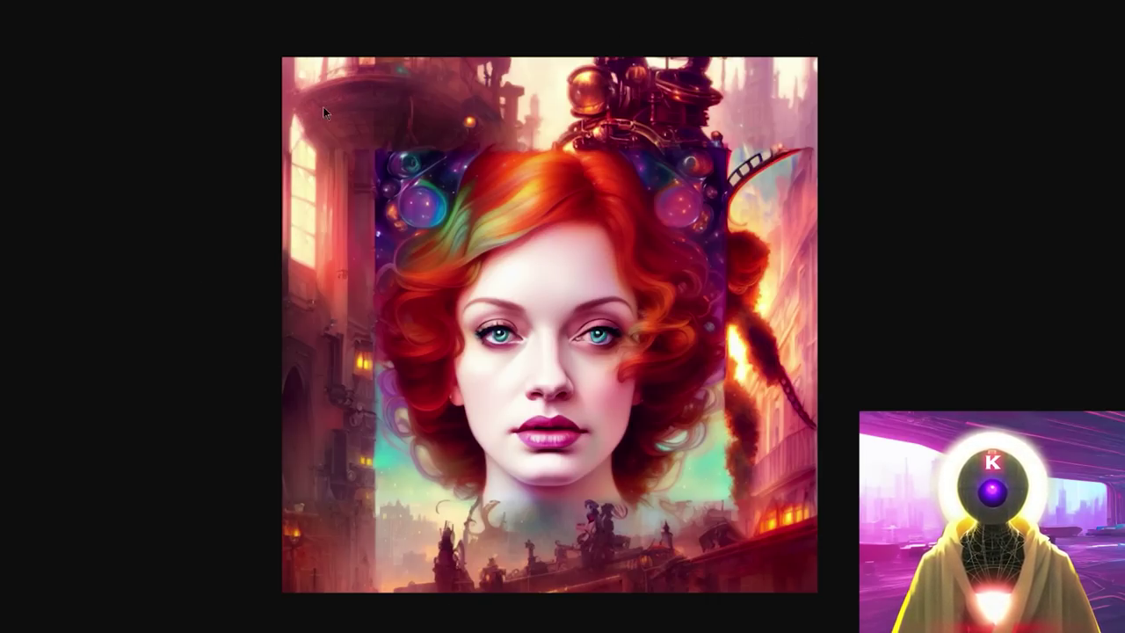
Set the mask blur of the Poor man's outpainting script to 23.
key("Right")
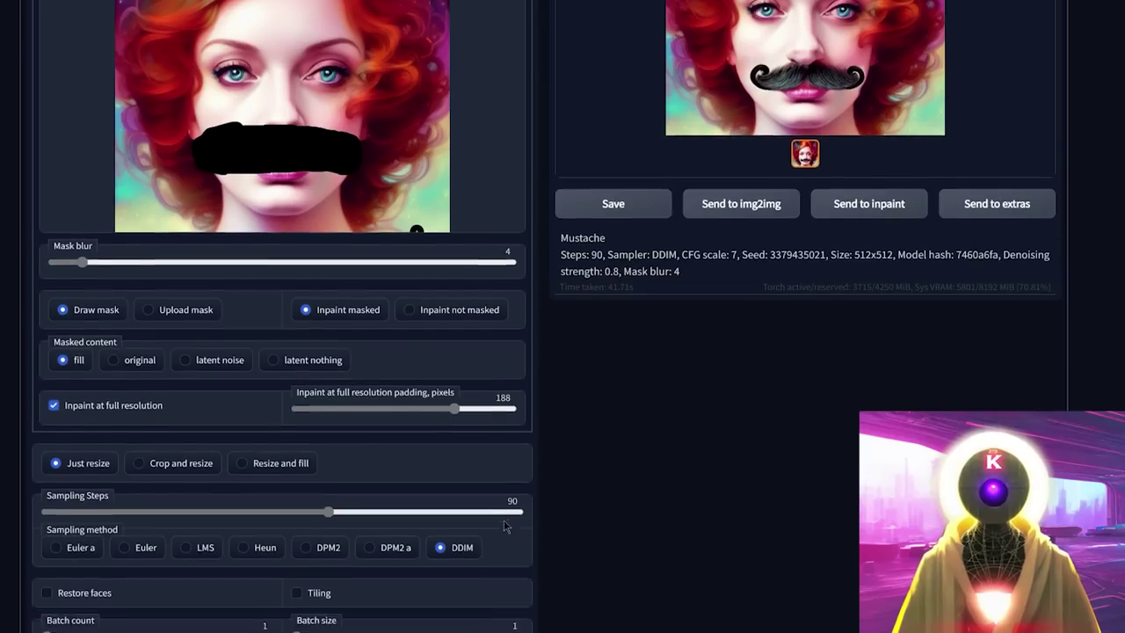
scroll(504, 519, "down", 5)
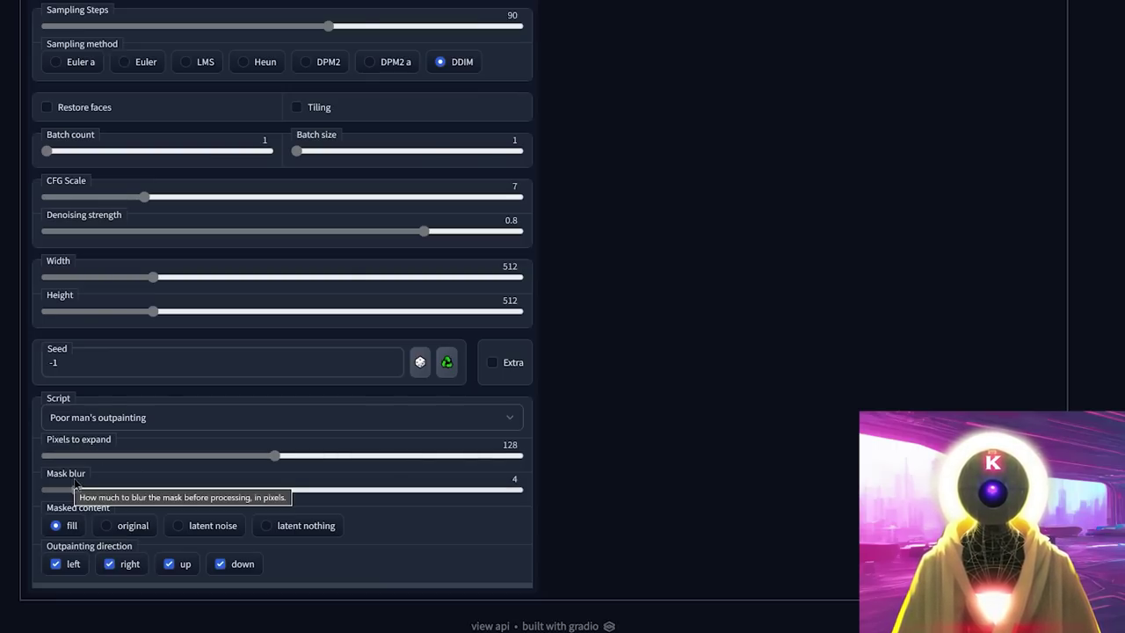
left_click_drag(94, 499, 216, 498)
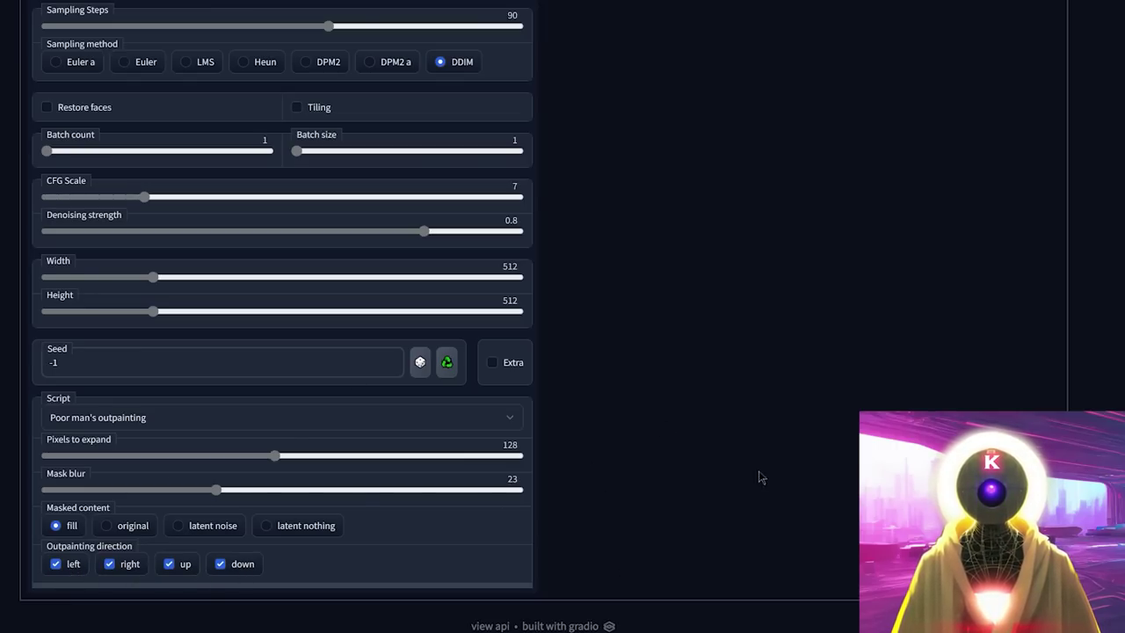
Switch the script to Loopback and examine its documentation example, Loops and Denoising strength change factor options.
key("l")
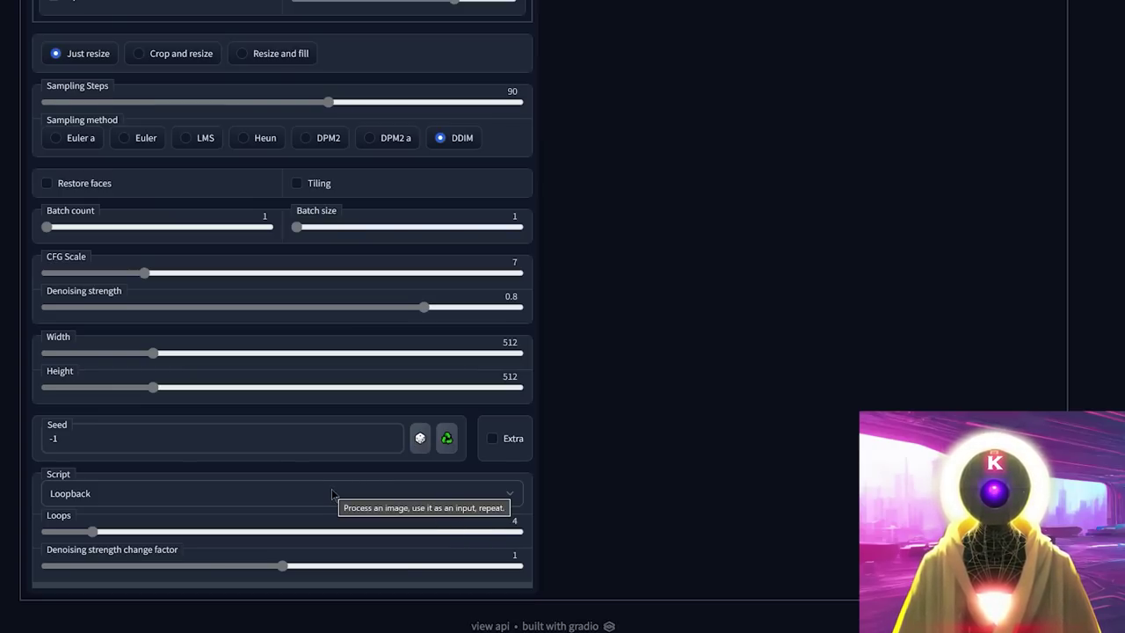
scroll(627, 497, "up", 10)
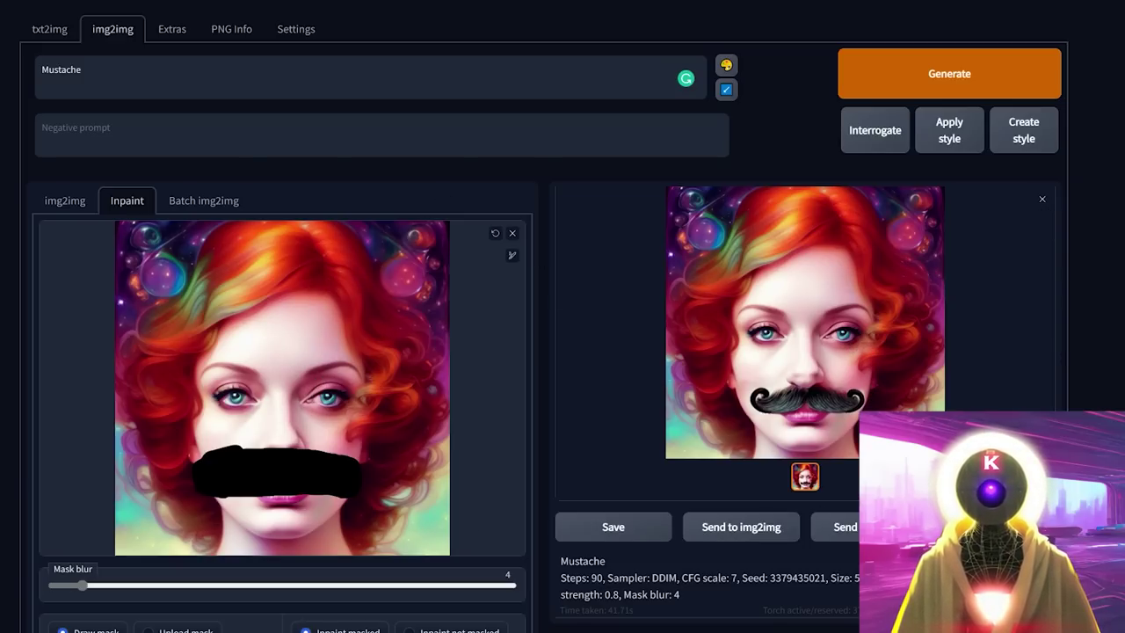
scroll(290, 285, "down", 5)
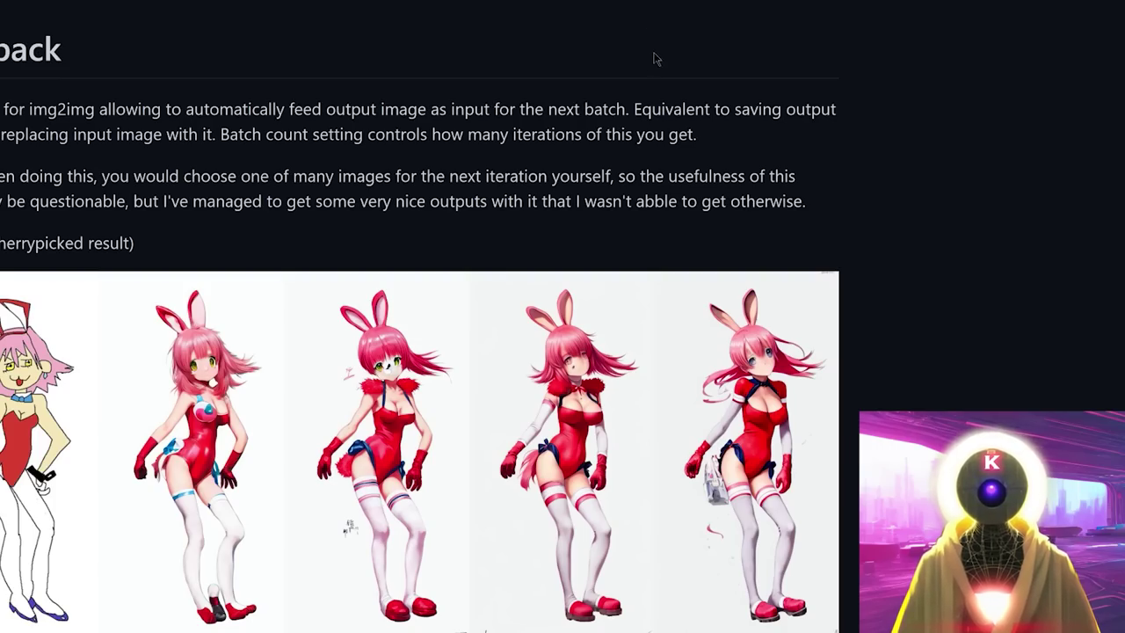
scroll(653, 55, "down", 2)
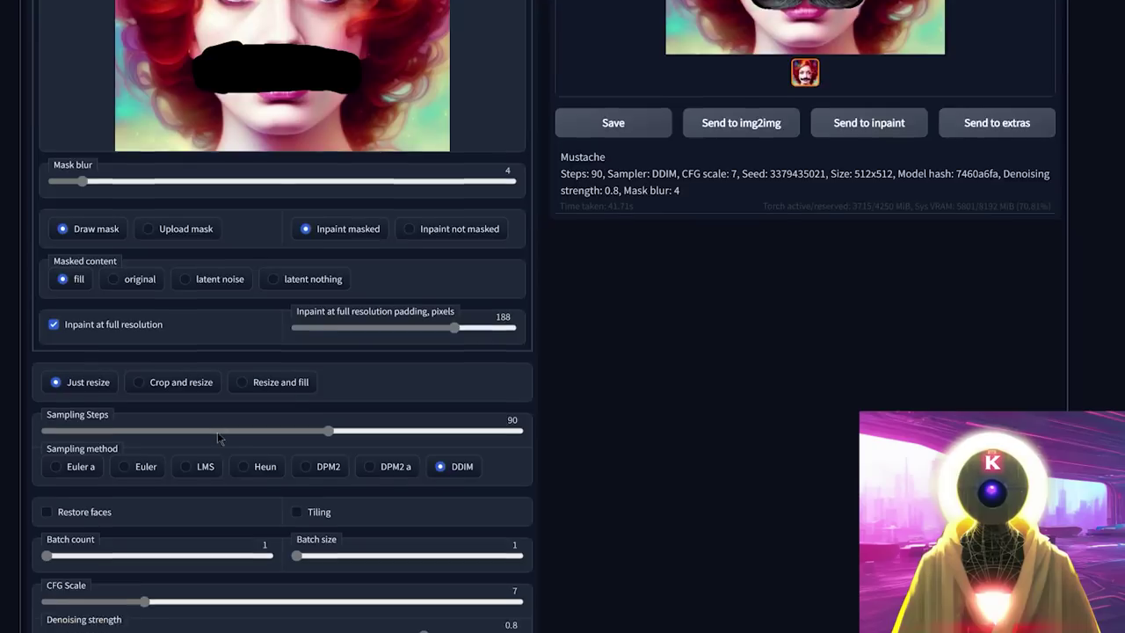
scroll(217, 431, "down", 4)
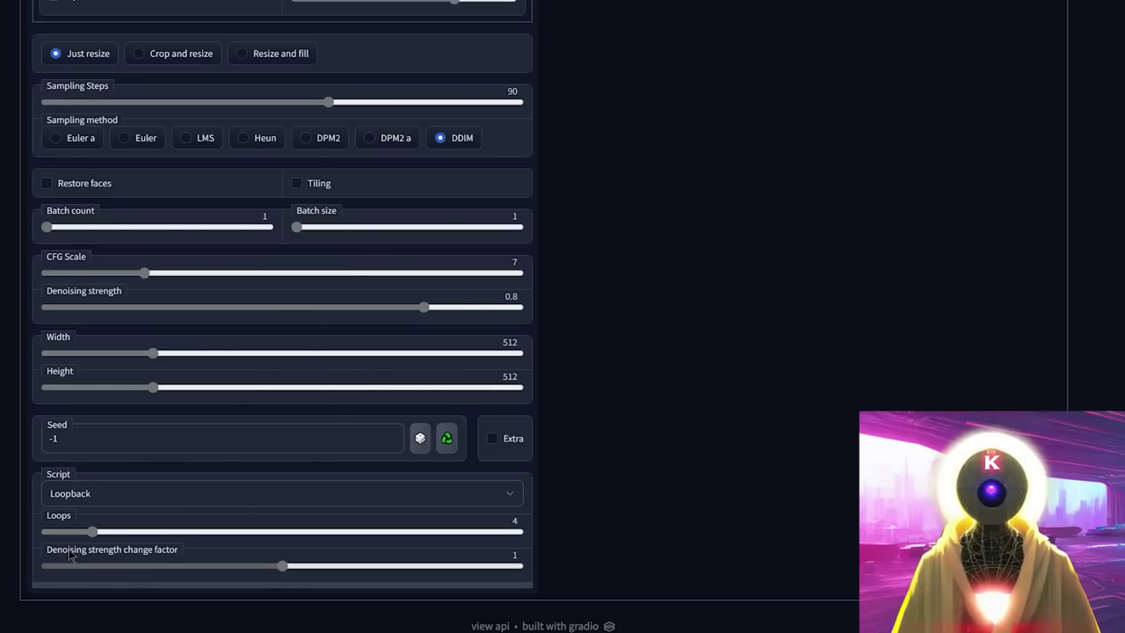
mouse_move(70, 553)
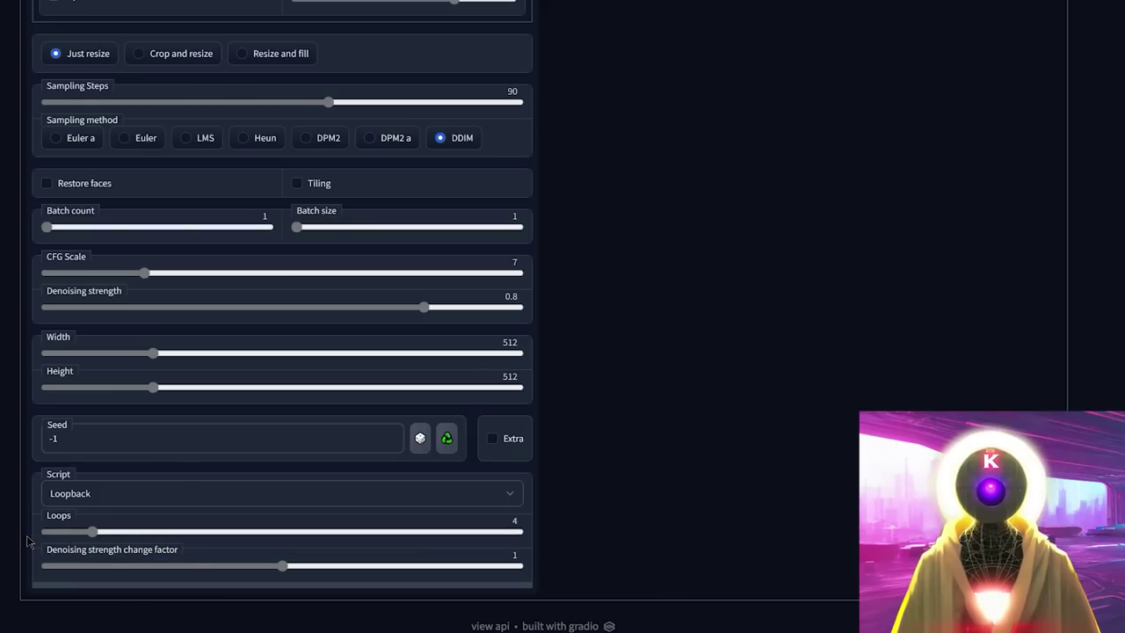
mouse_move(58, 524)
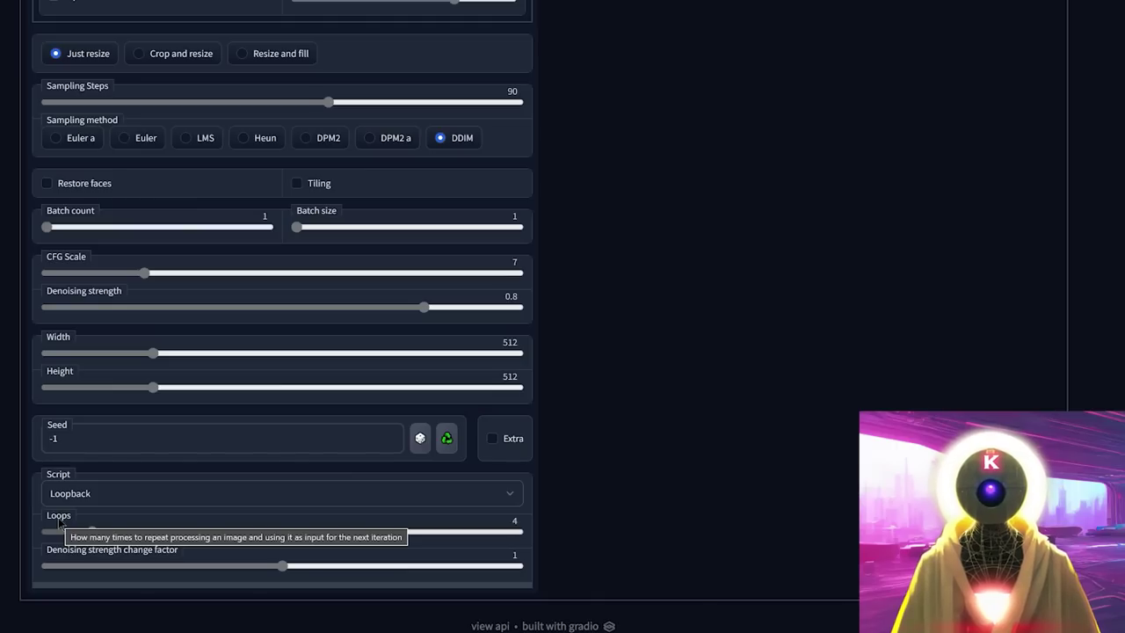
Switch the script to img2img alternative test and examine its documentation's recommended settings and example images.
left_click(116, 499)
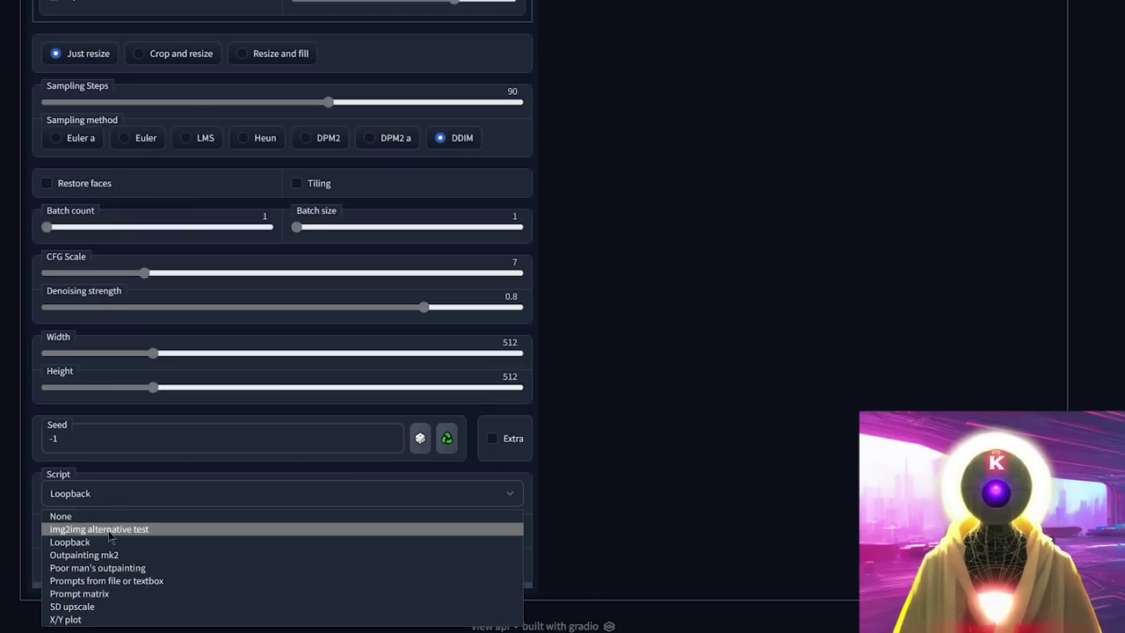
left_click(109, 530)
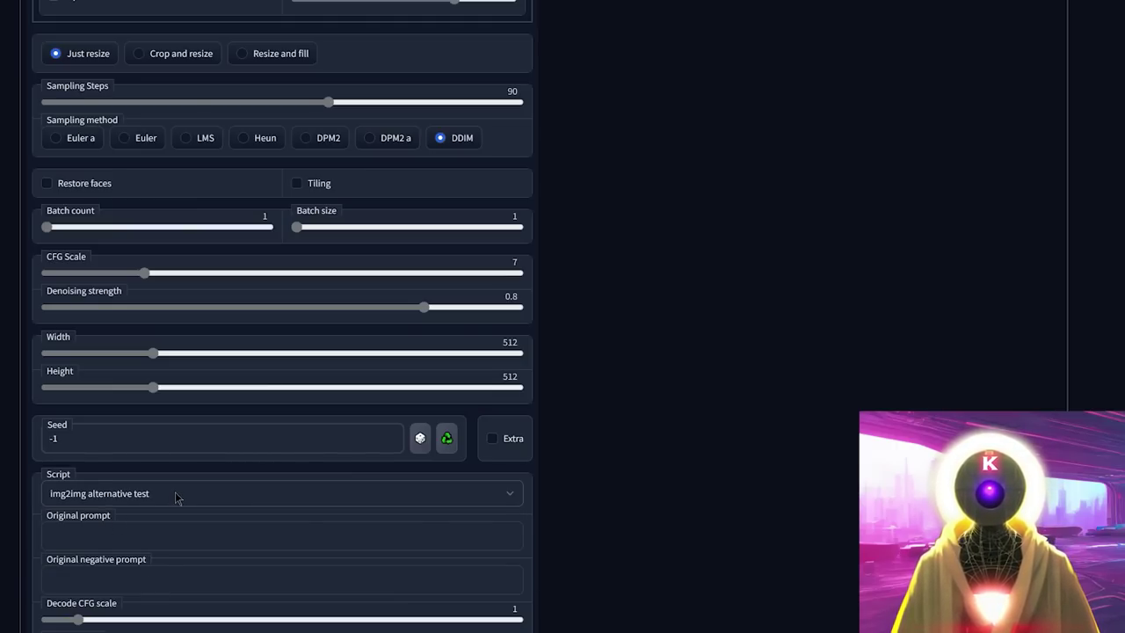
scroll(176, 498, "down", 2)
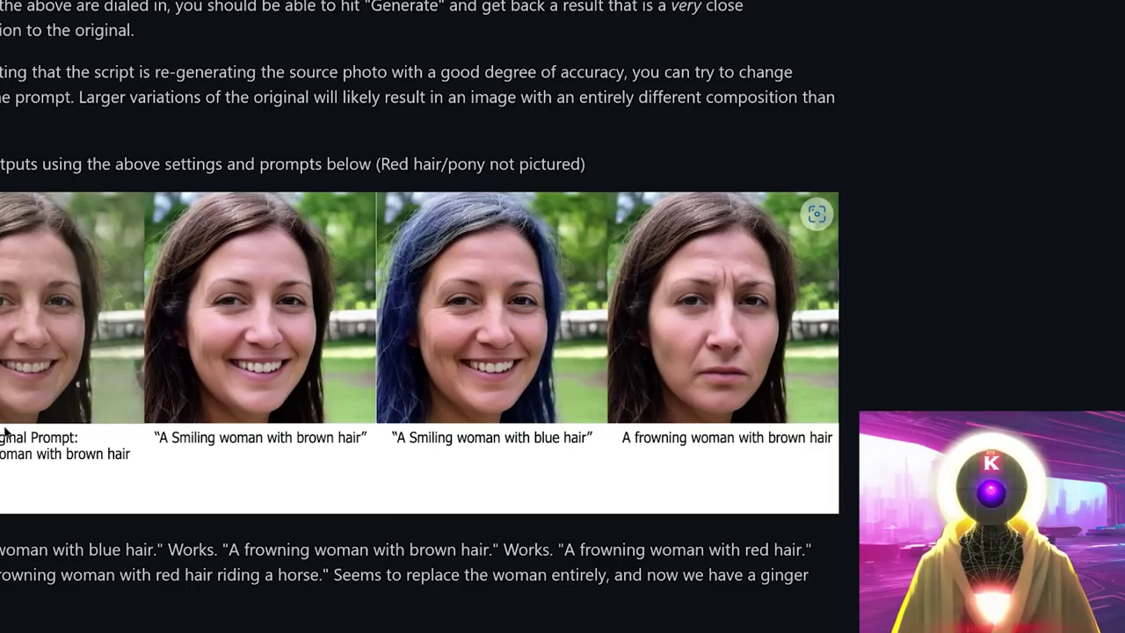
scroll(124, 257, "up", 4)
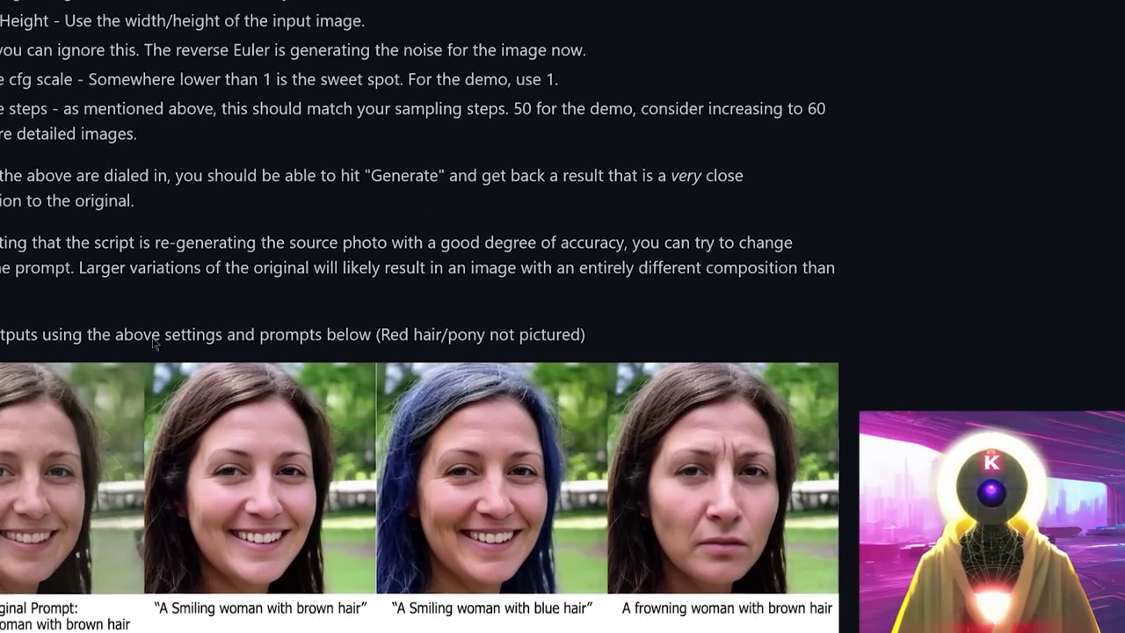
scroll(319, 341, "up", 1)
scroll(209, 376, "up", 1)
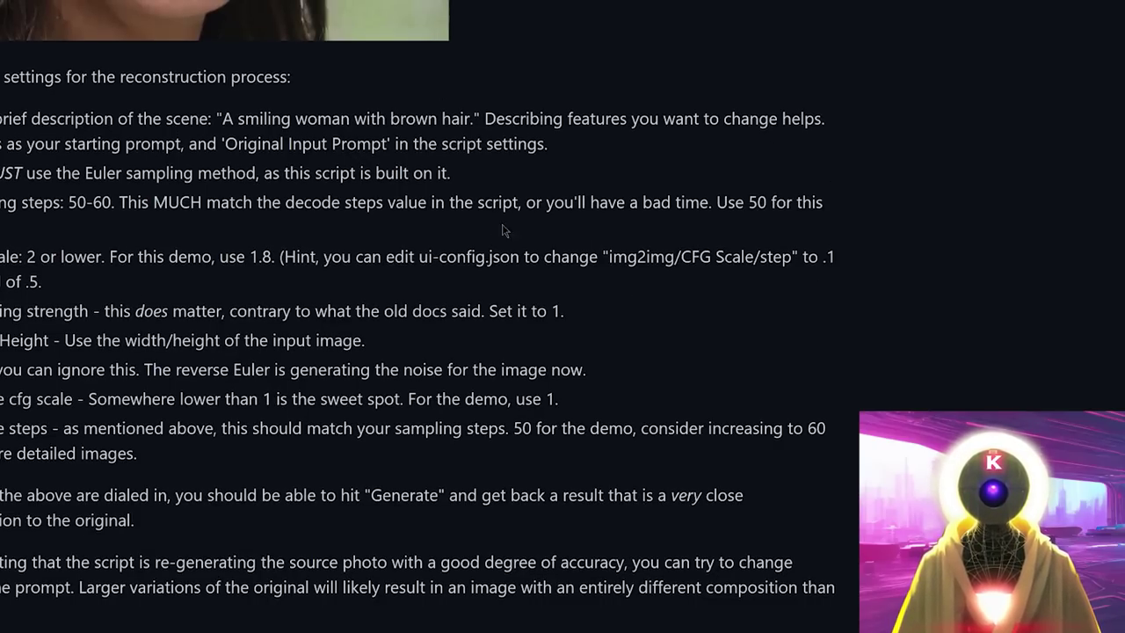
scroll(100, 173, "down", 5)
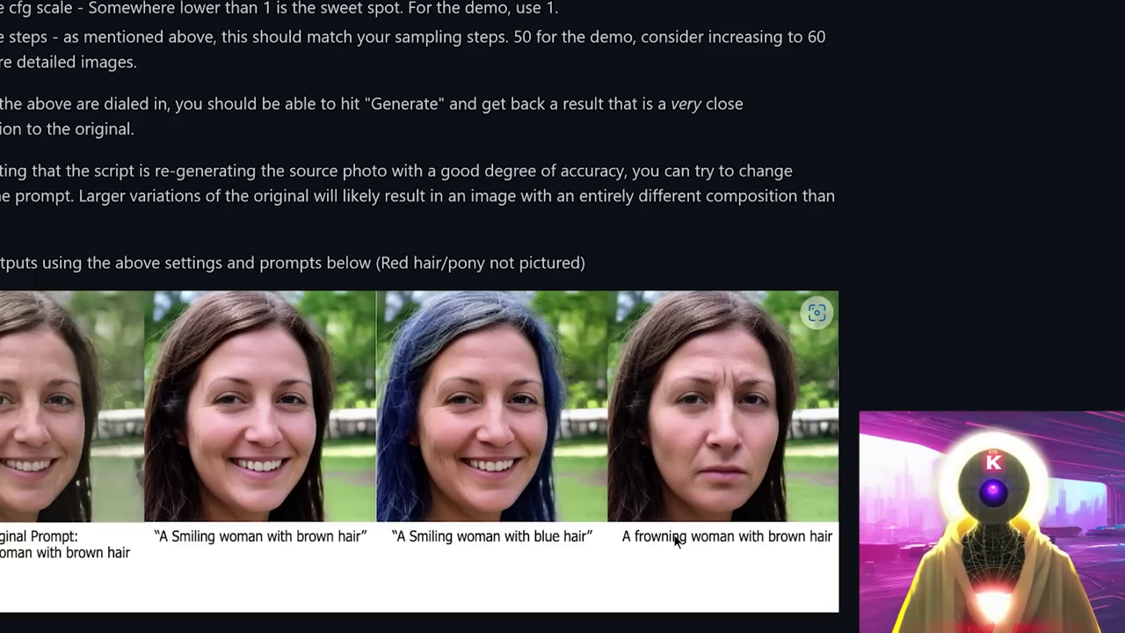
scroll(782, 542, "down", 1)
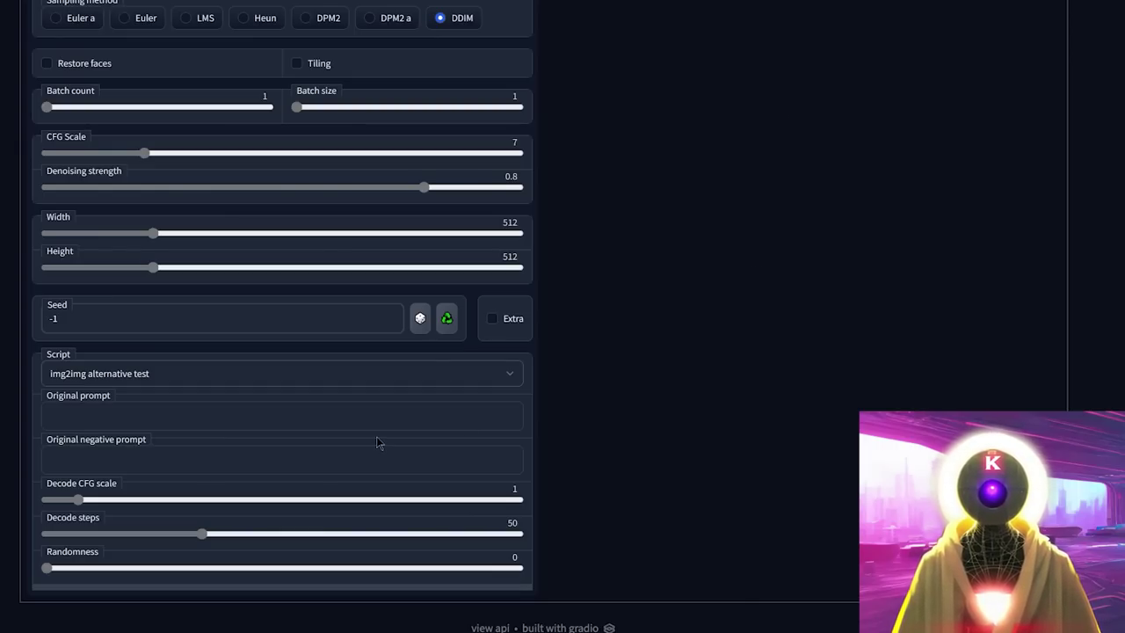
Open Extras and examine its Single Image and Batch Process modes with the upscaler, GFPGAN and CodeFormer options.
left_click(183, 39)
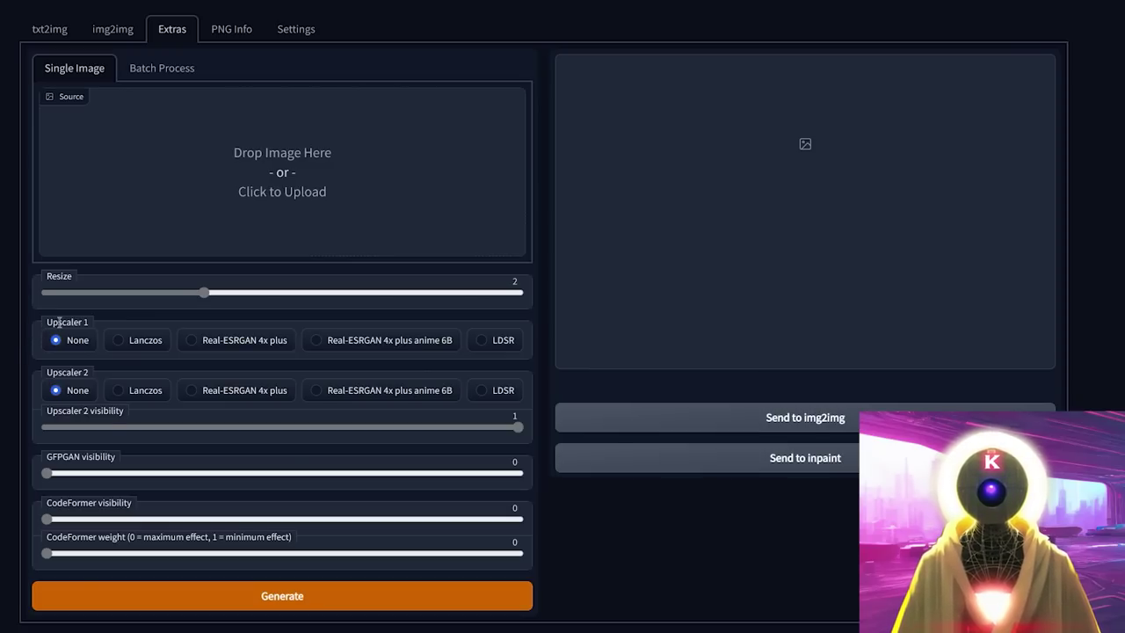
left_click(164, 73)
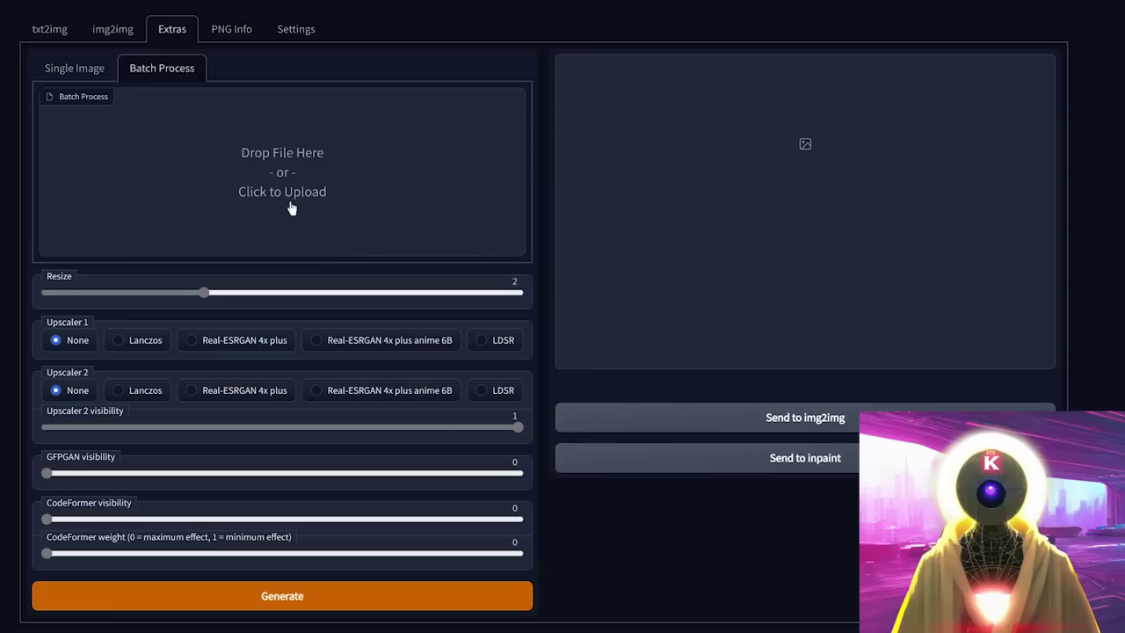
left_click(74, 67)
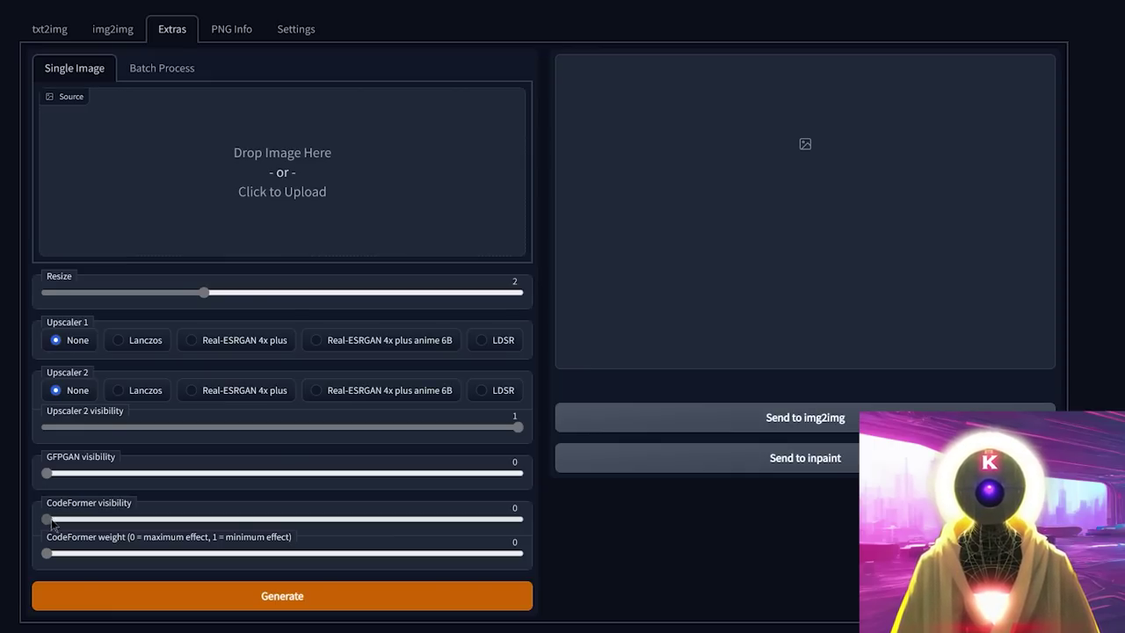
mouse_move(46, 518)
left_mouse_down()
mouse_move(149, 518)
mouse_move(46, 518)
left_mouse_up()
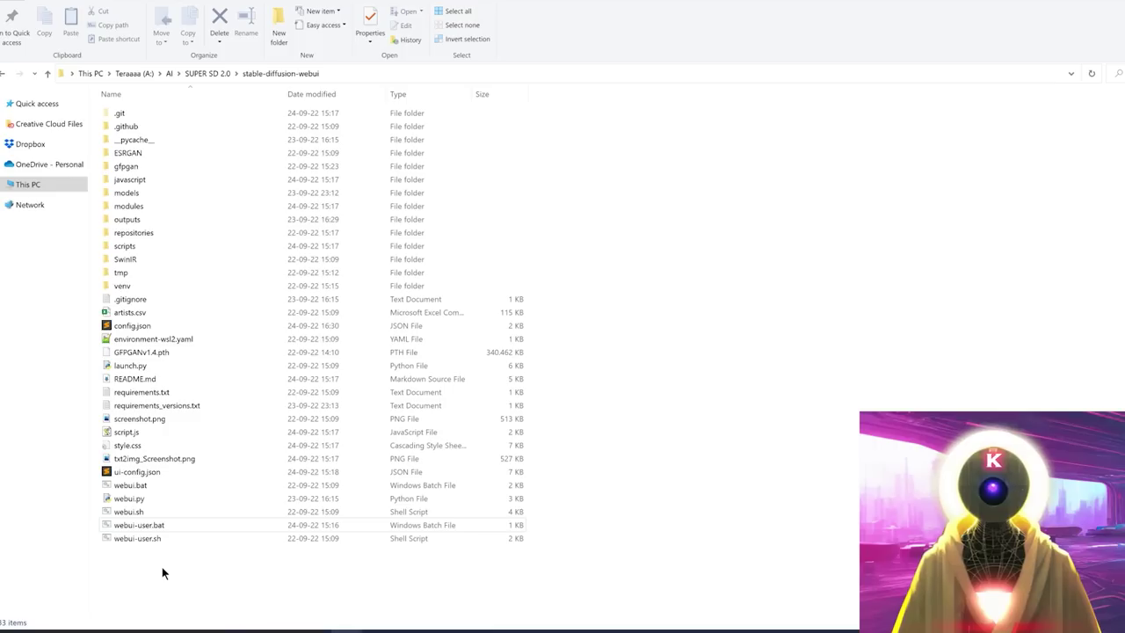
Open webui-user.bat from the stable-diffusion-webui folder in Notepad++ and set COMMANDLINE_ARGS to --precision full --no-half.
left_click(139, 522)
right_click(138, 521)
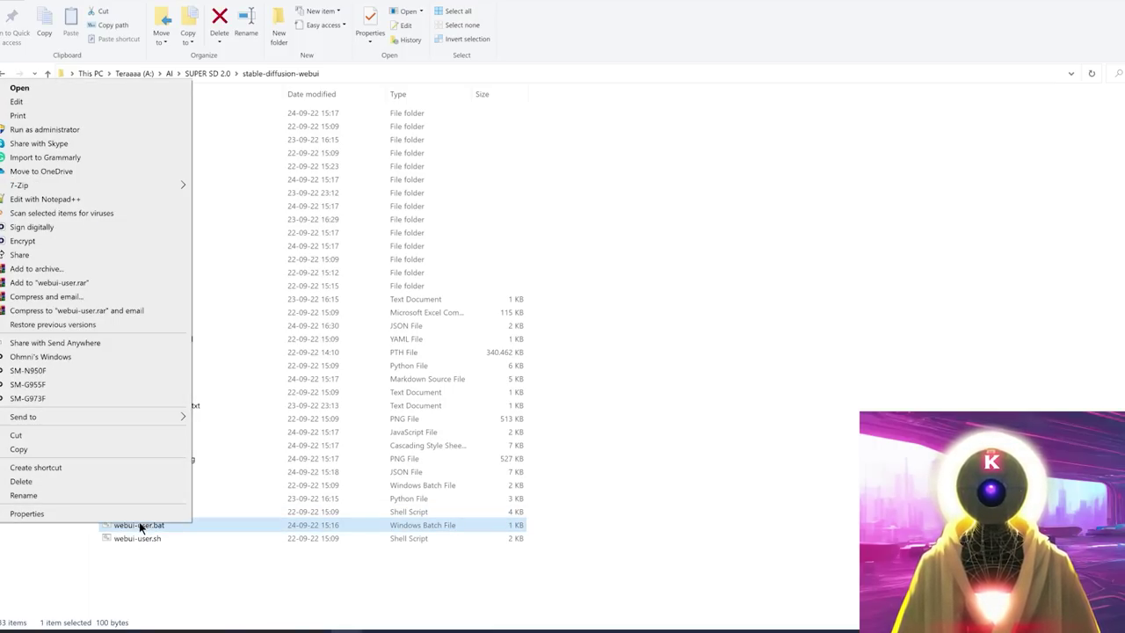
left_click(86, 199)
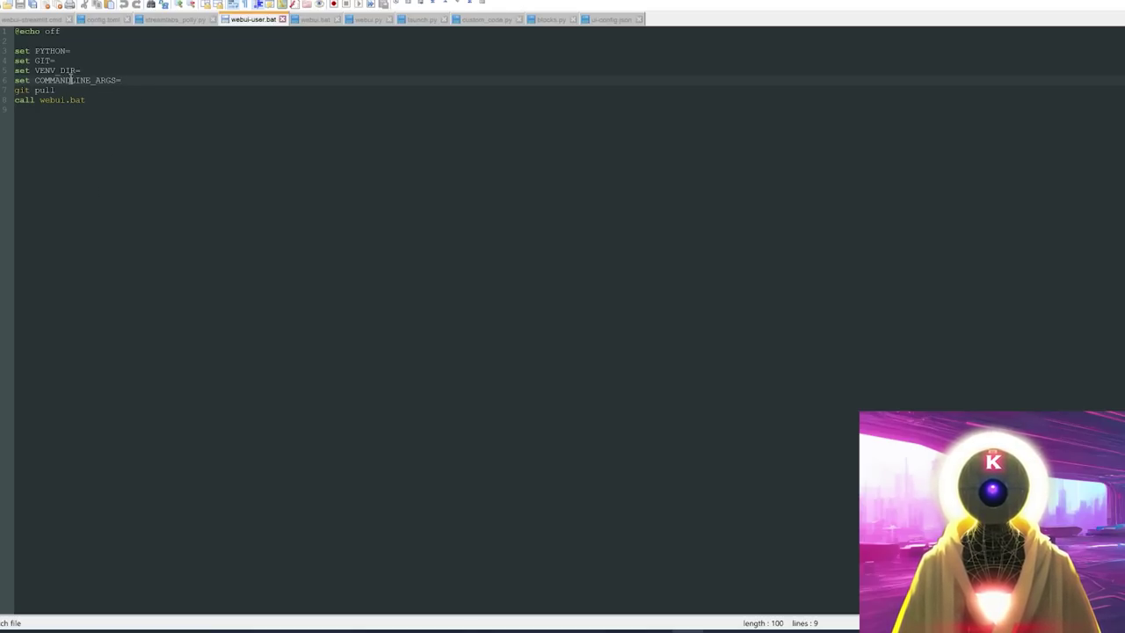
left_click(124, 80)
type("--precision full --no-half")
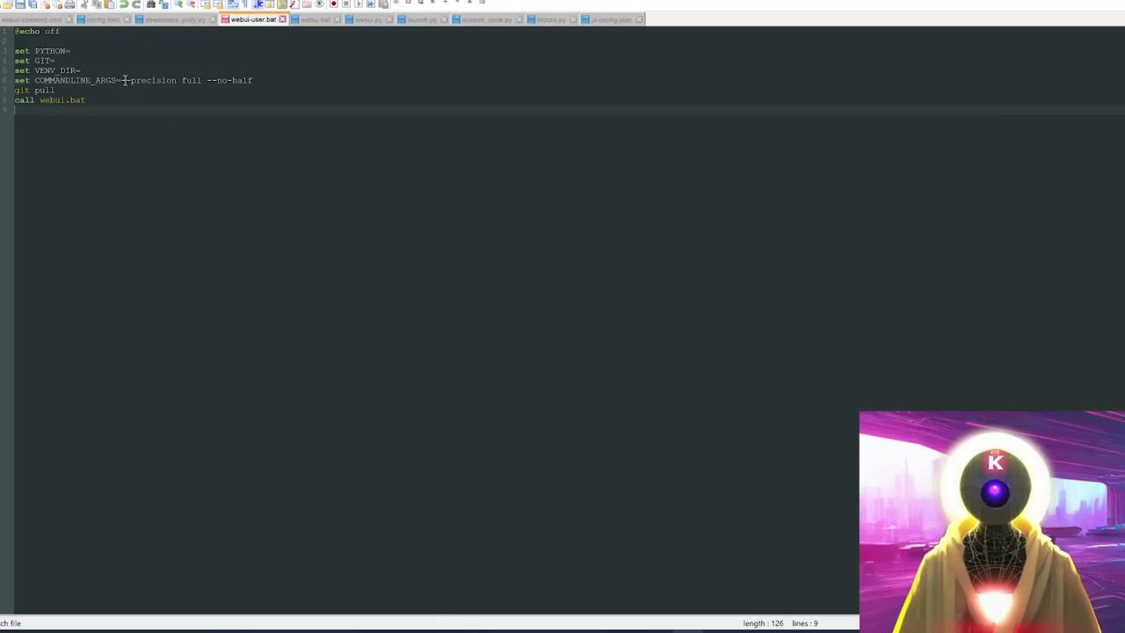
Append the --medvram argument to the COMMANDLINE_ARGS line, separated by a space.
left_click(265, 80)
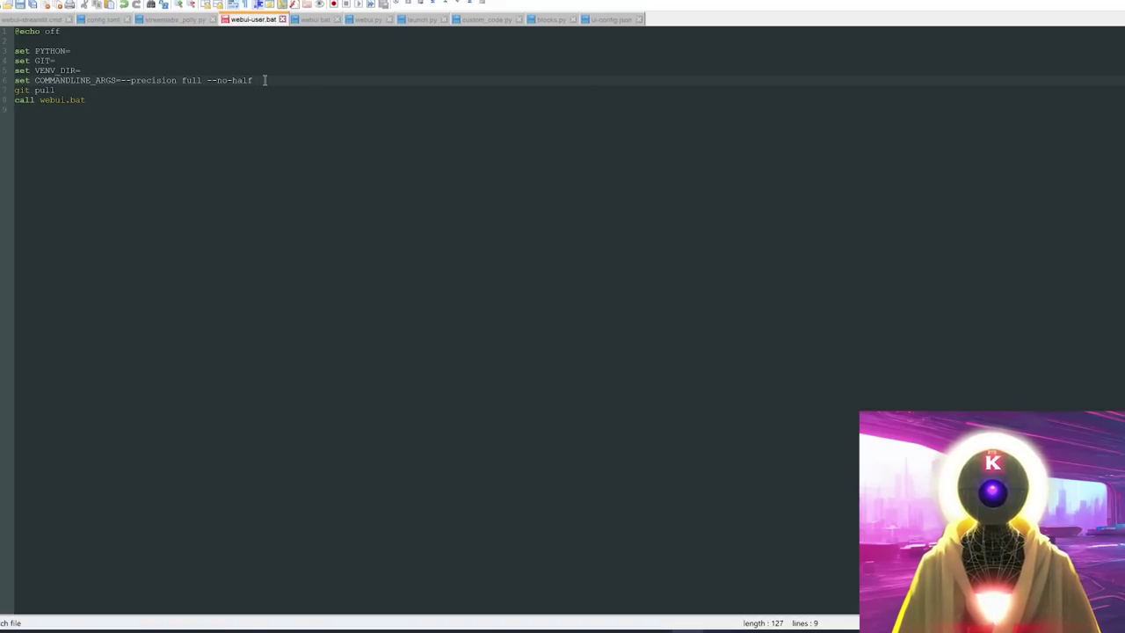
type("--m")
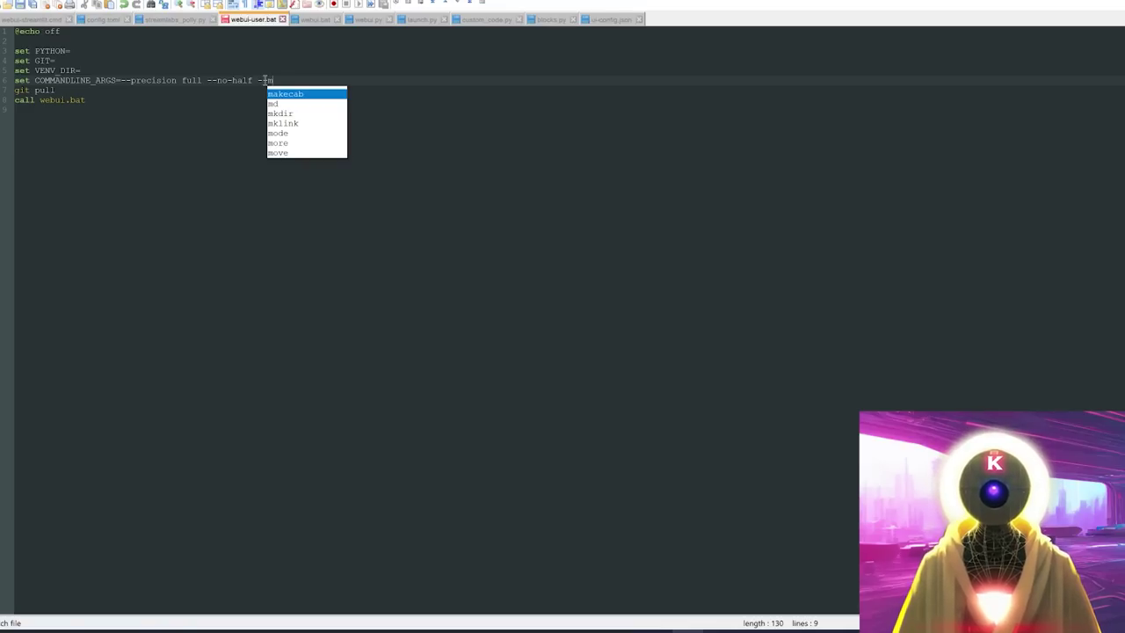
type("edvram")
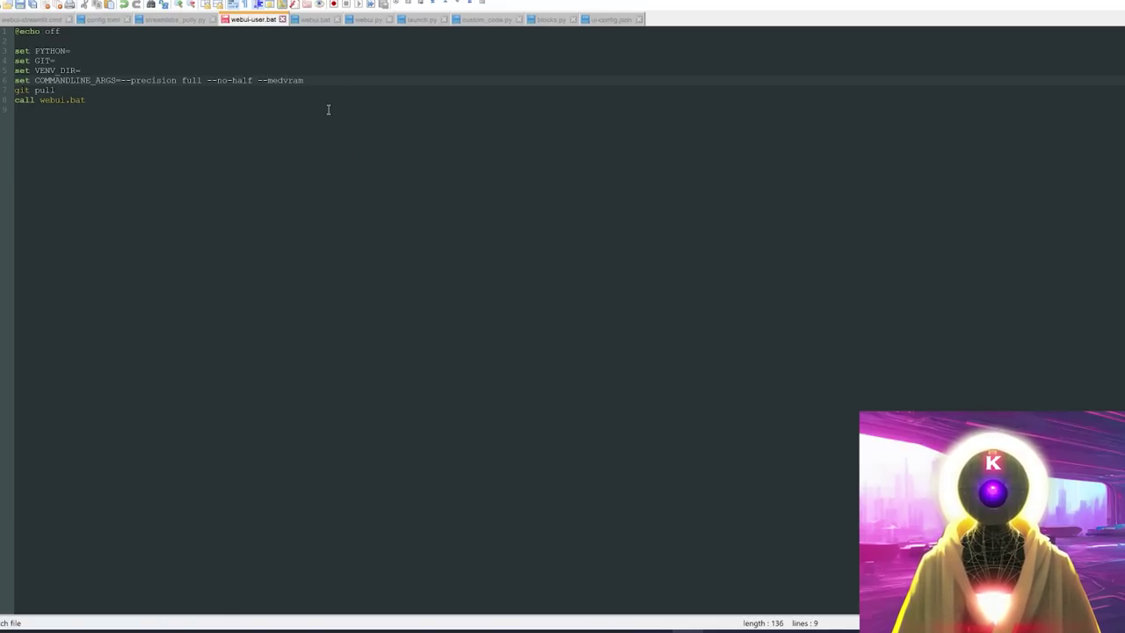
Change the --medvram argument in COMMANDLINE_ARGS to --lowvram.
left_click_drag(304, 80, 257, 80)
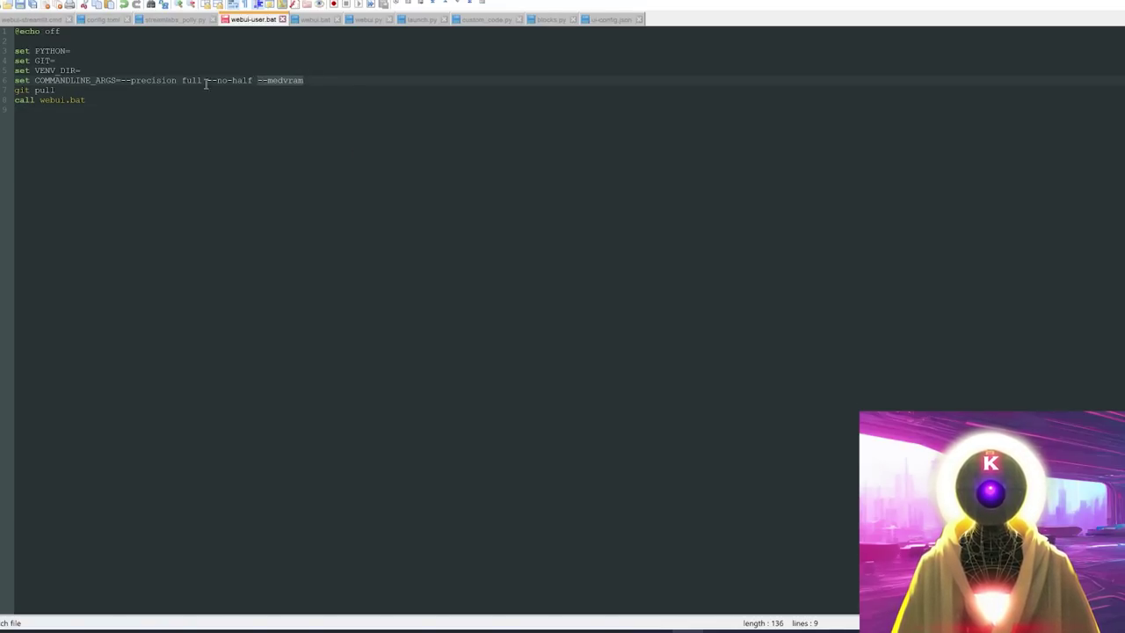
left_click(250, 80)
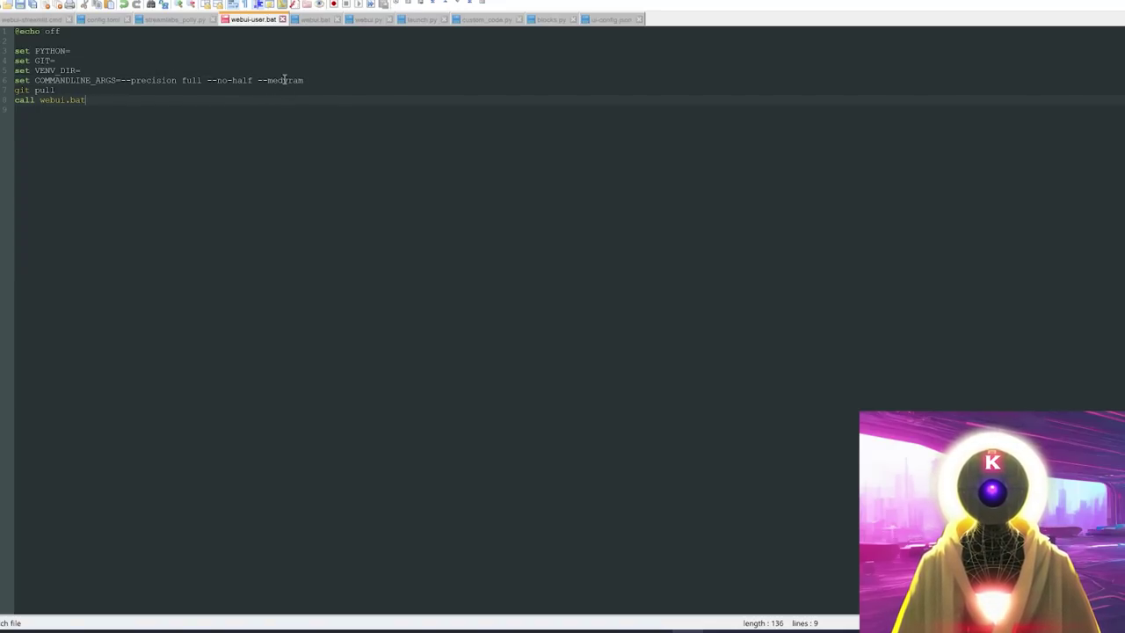
left_click_drag(283, 80, 269, 80)
type("low")
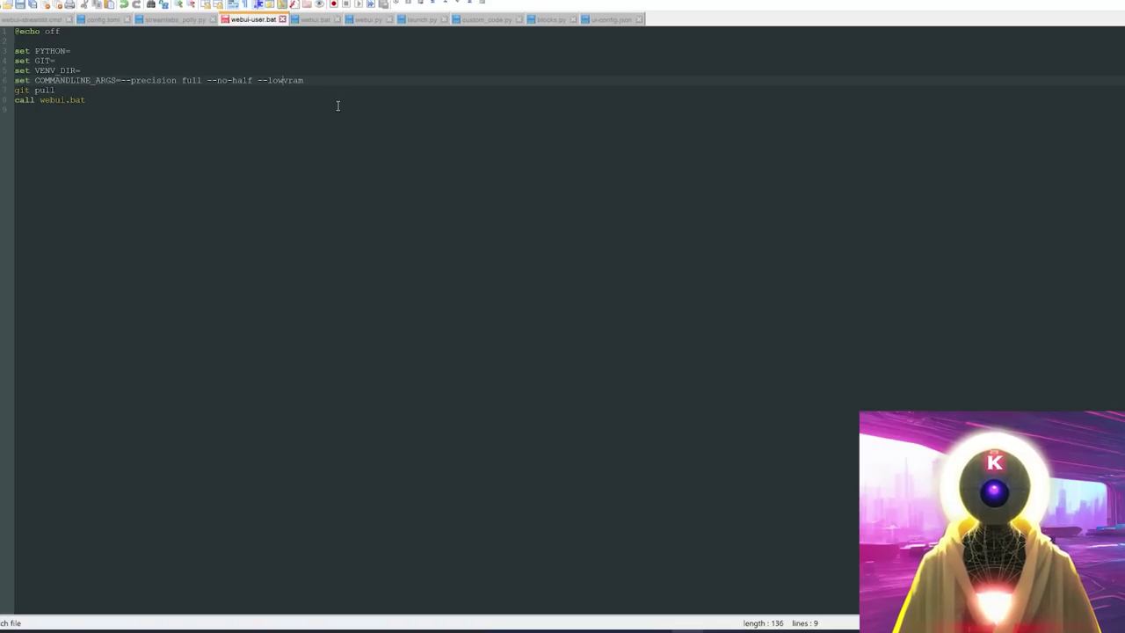